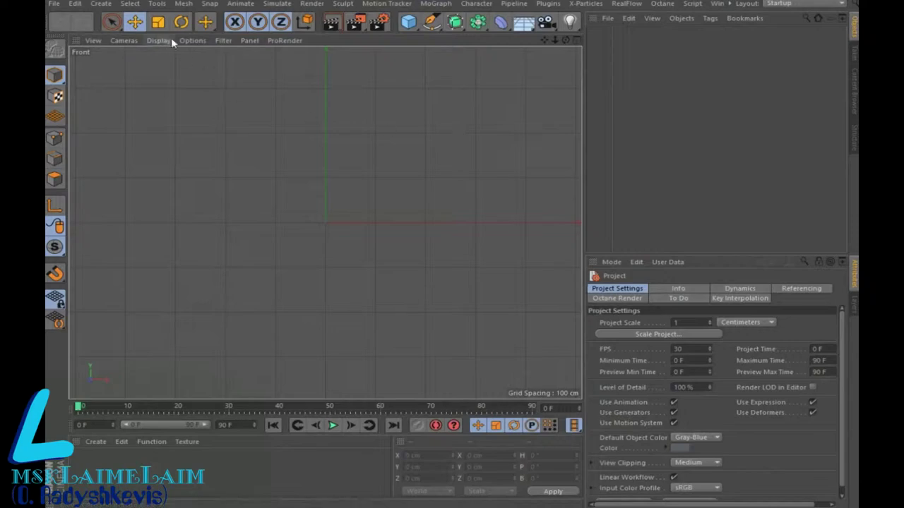
- Load the hourglass reference jpg as the Front view's background image
left_click(192, 40)
left_click(211, 314)
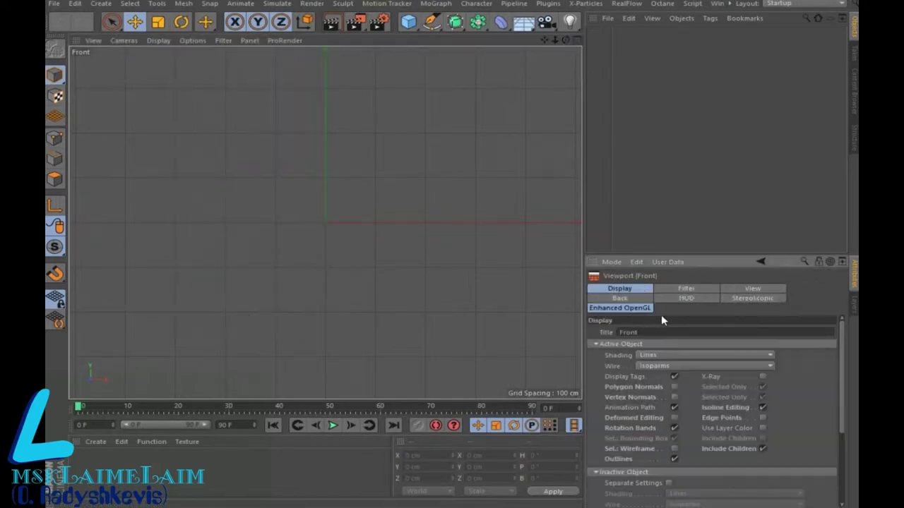
left_click(634, 300)
left_click(830, 344)
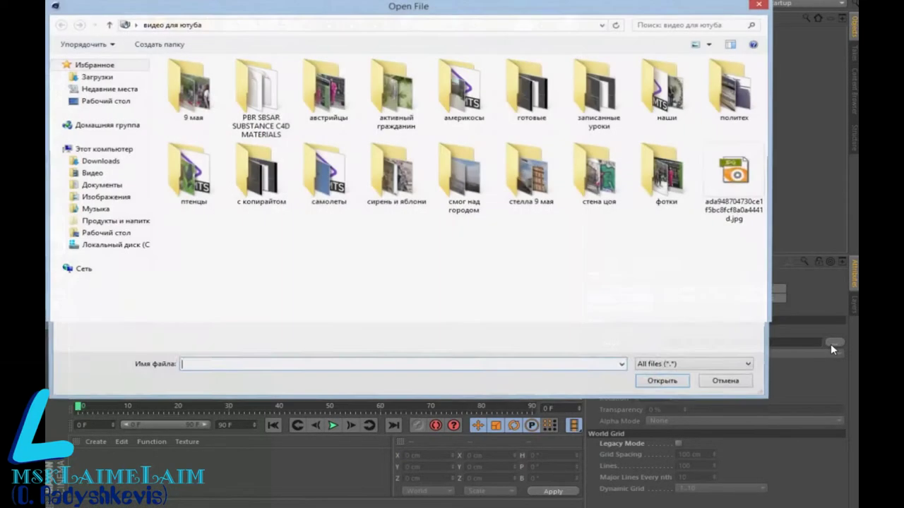
left_click(730, 212)
left_click(666, 383)
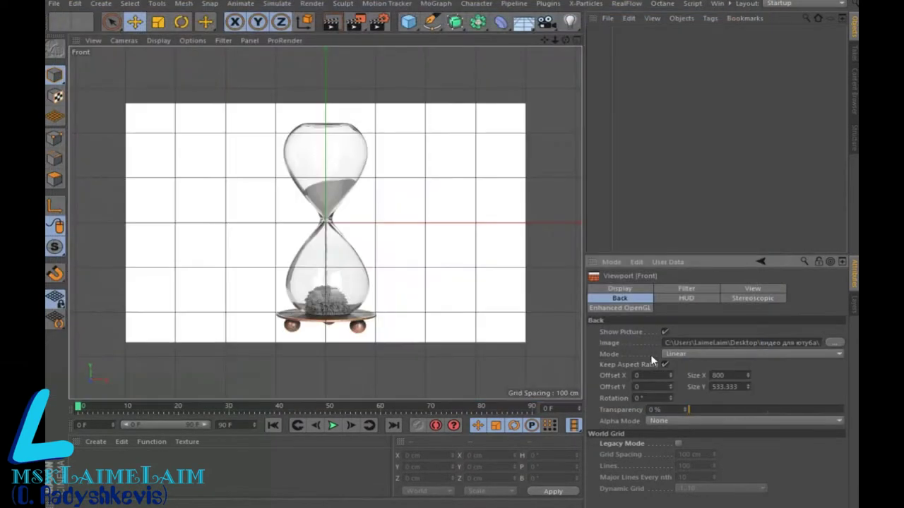
- Halve the background image to Size X 400 and raise it to about 107 Offset Y
left_click_drag(729, 376, 682, 375)
type("400")
key("Return")
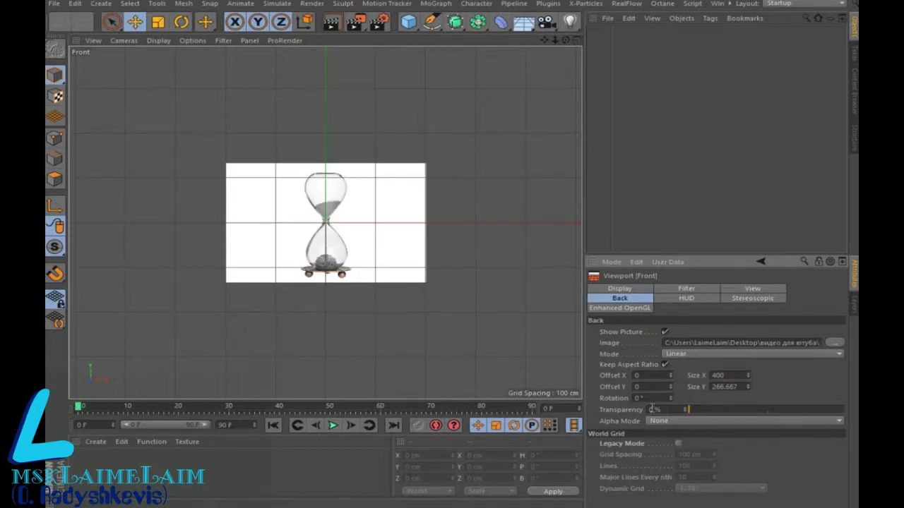
left_click_drag(671, 387, 670, 311)
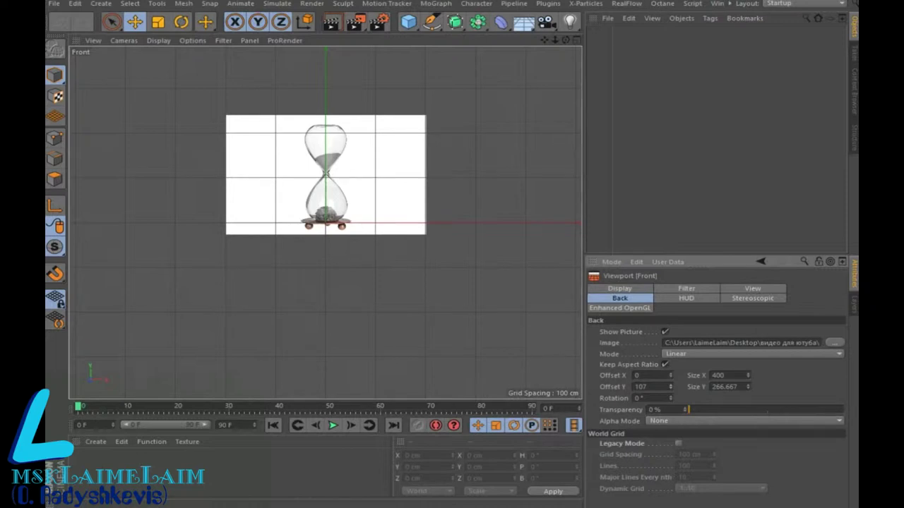
- Zoom in on the hourglass top and pick the Bezier Pen spline tool
left_click_drag(543, 39, 536, 56)
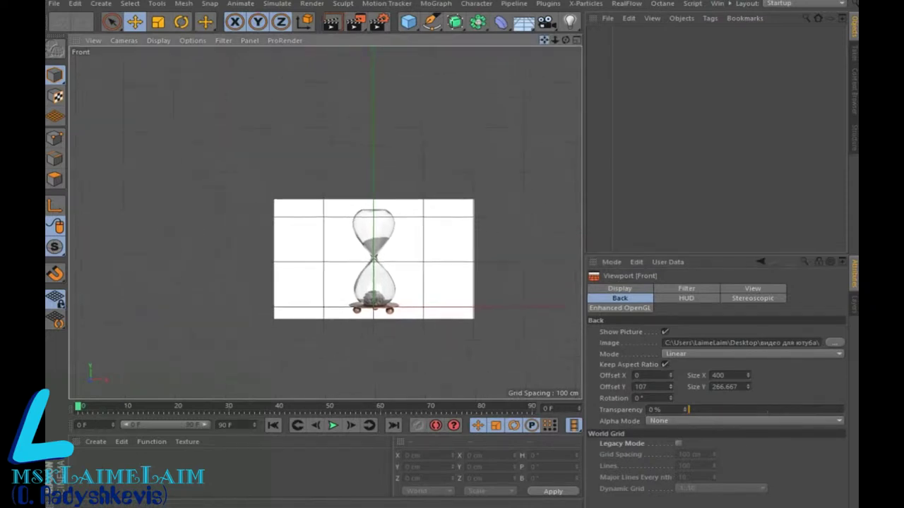
scroll(373, 266, "up", 5)
scroll(373, 267, "up", 3)
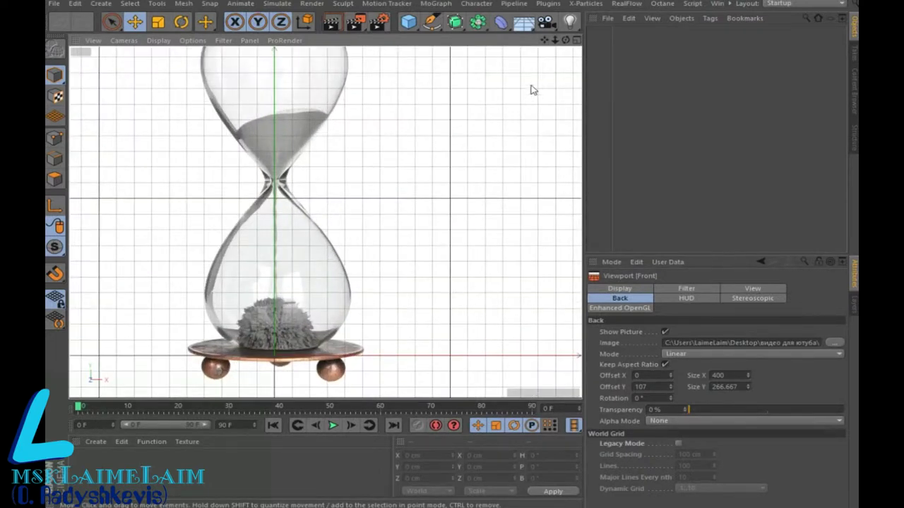
scroll(325, 268, "up", 3)
middle_click_drag(324, 303, 325, 222, "alt")
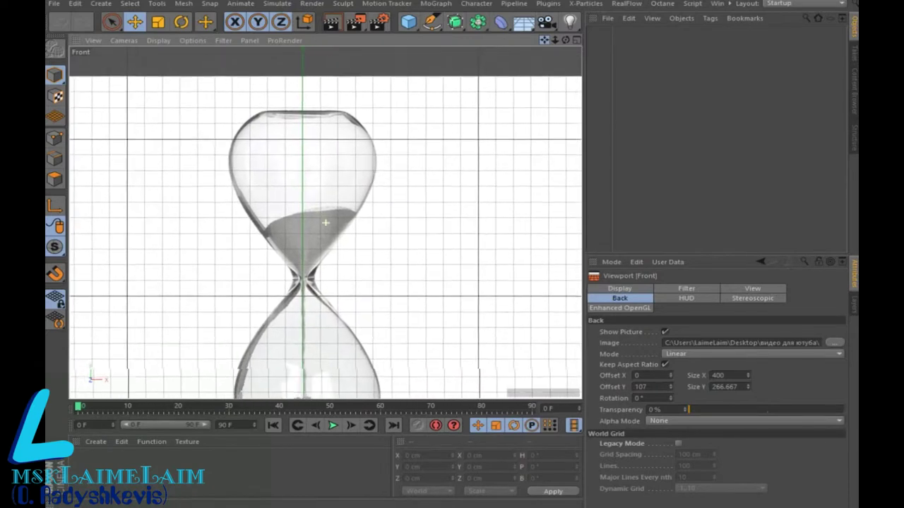
left_click_drag(431, 21, 449, 41)
left_click(449, 41)
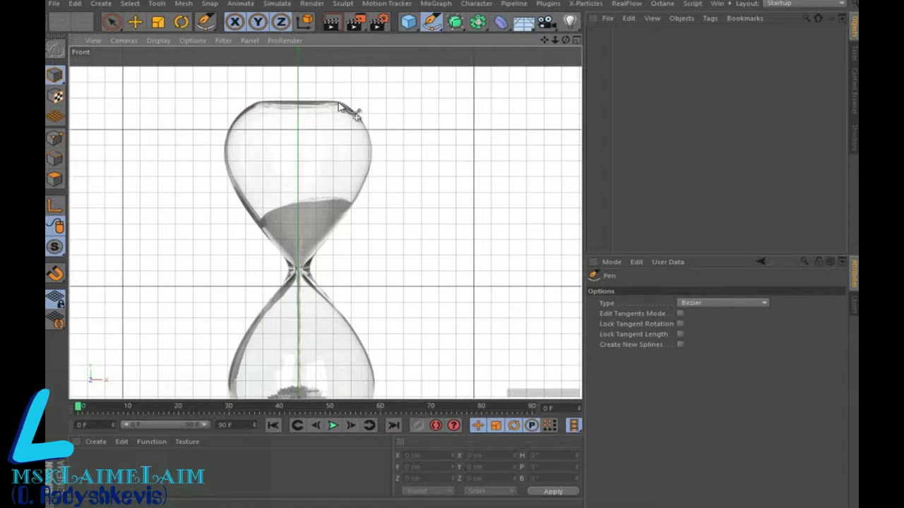
- Trace the top rim and upper bulb's right edge down to the neck
left_click(297, 102)
left_click(337, 101)
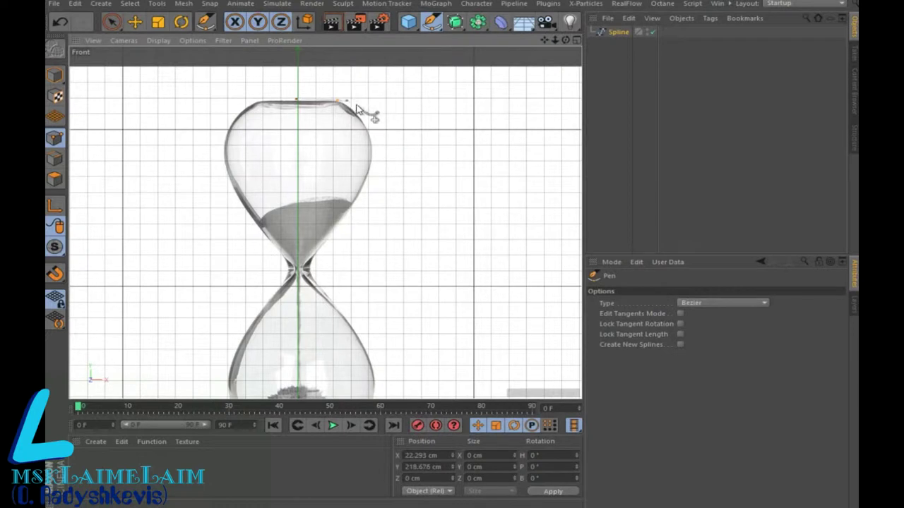
left_click(357, 116)
left_click(365, 125)
left_click(370, 139)
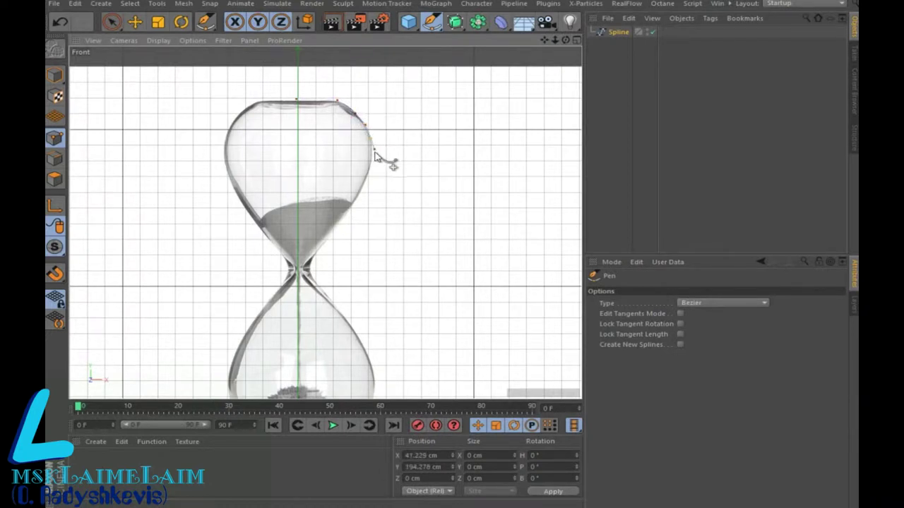
left_click(372, 157)
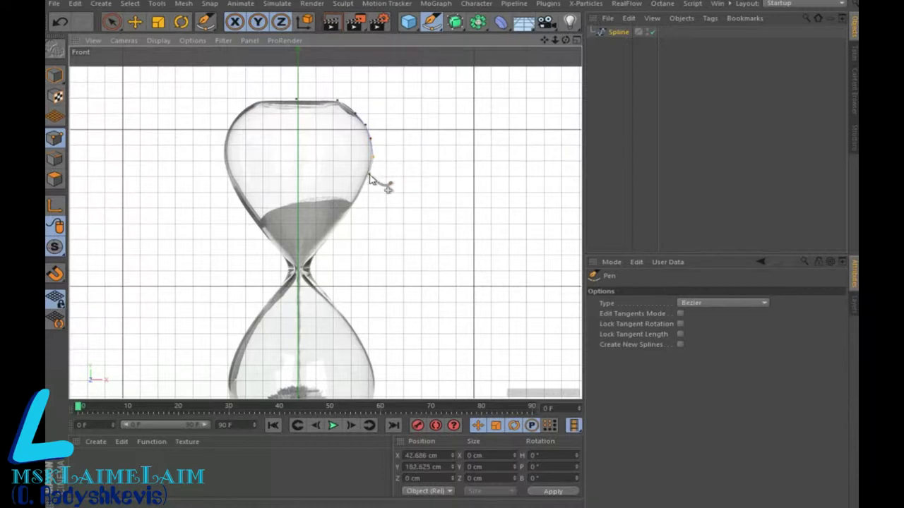
left_click(344, 217)
left_click(309, 269)
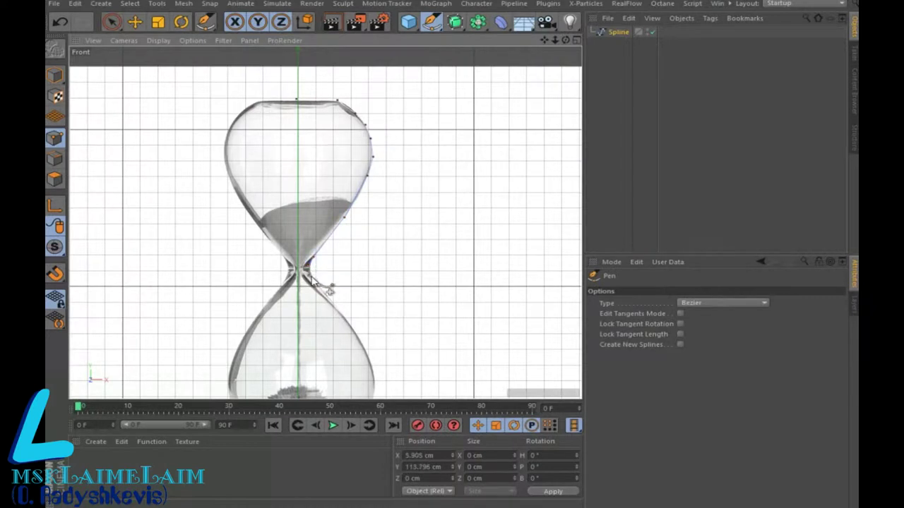
left_click(331, 302)
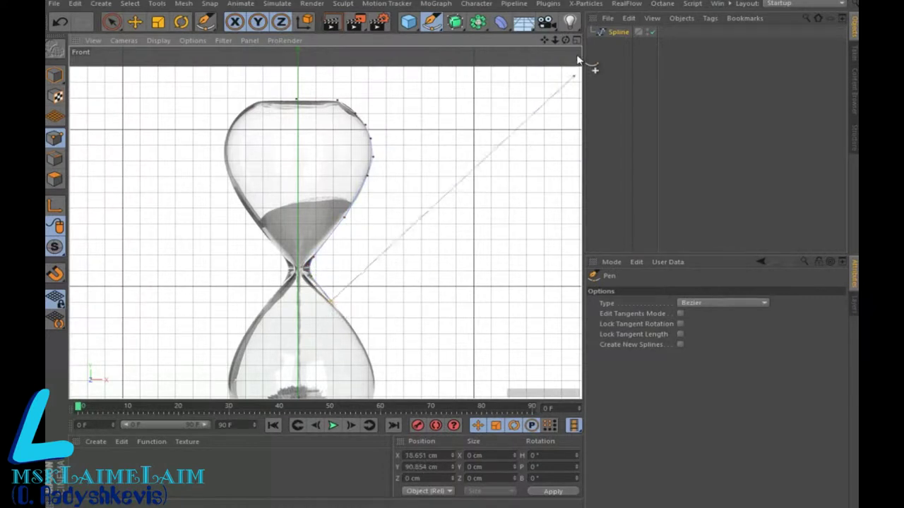
- Continue the outline down the lower bulb to the base centre and disconnect the final point
left_click_drag(544, 39, 403, 181)
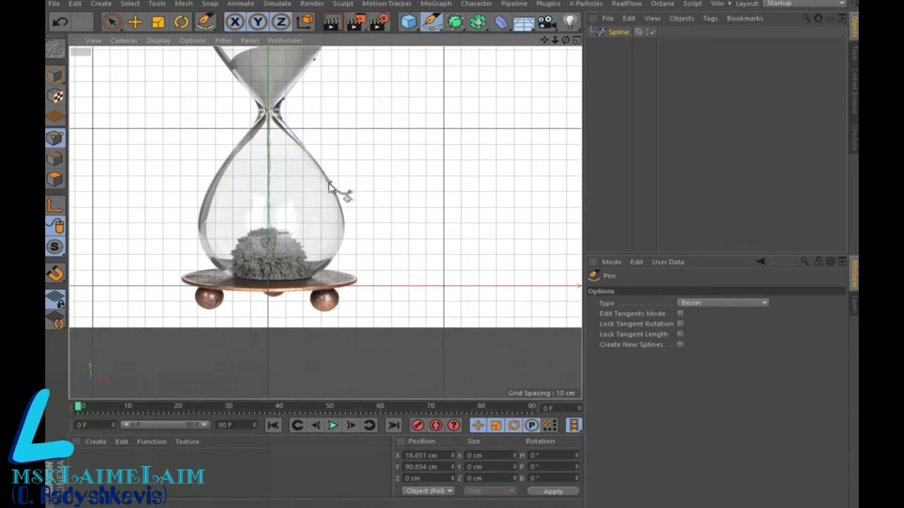
left_click(328, 177)
left_click(339, 208)
left_click(344, 232)
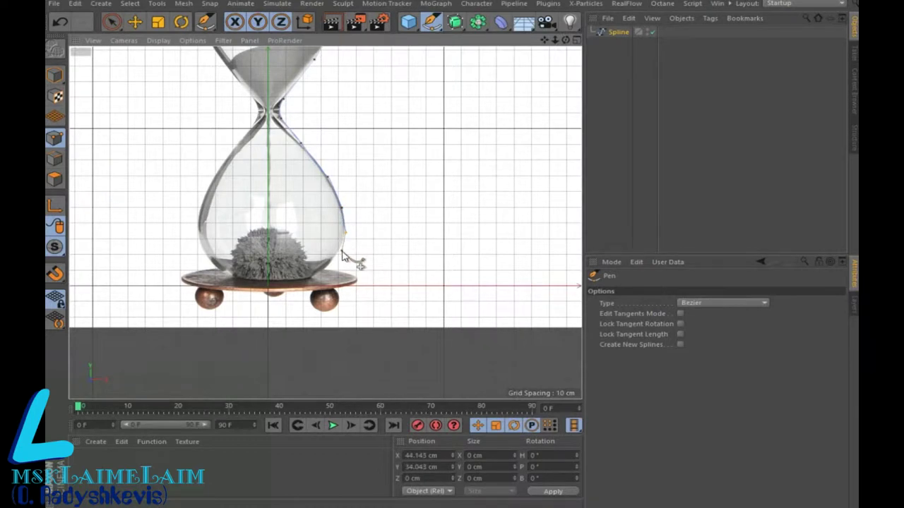
left_click(308, 282)
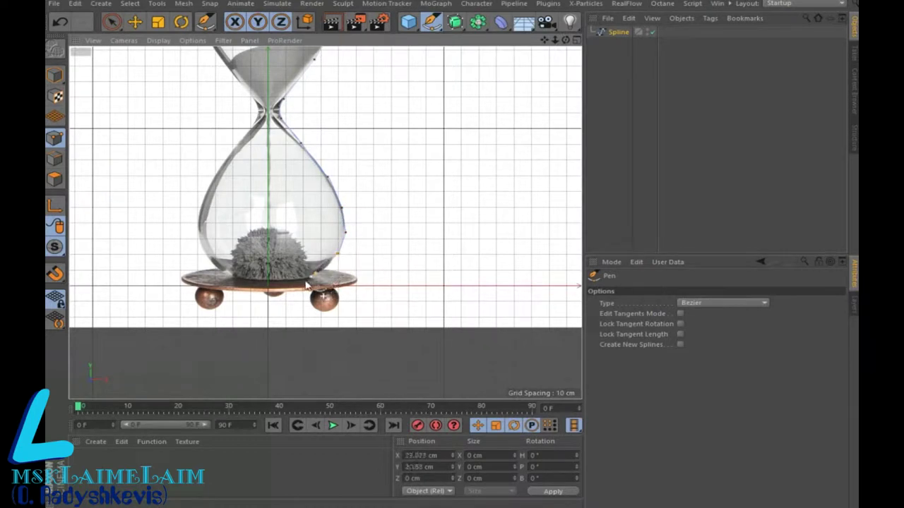
left_click(295, 279)
left_click(265, 281)
right_click(265, 280)
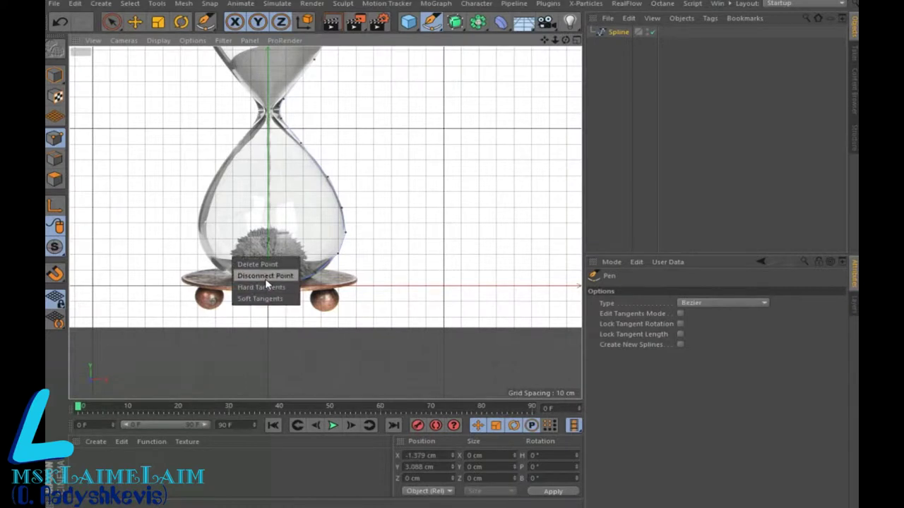
left_click(267, 275)
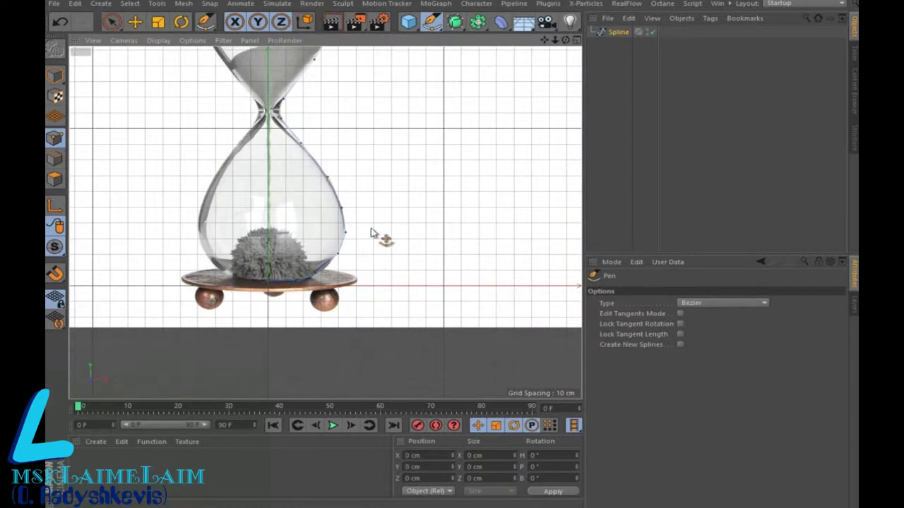
left_click(136, 24)
- Add a Lathe generator with the spline as its child and frame it in perspective
left_click(454, 21)
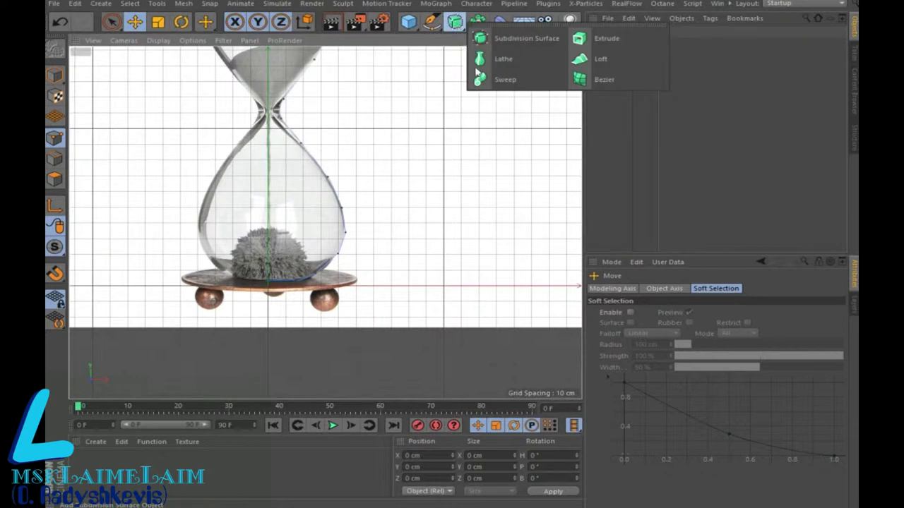
left_click(513, 61)
left_click_drag(611, 45, 625, 35)
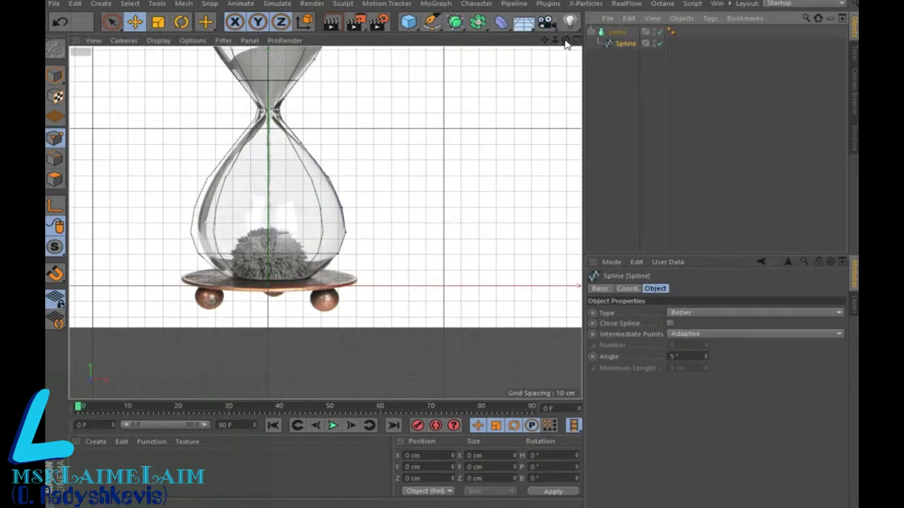
left_click(576, 40)
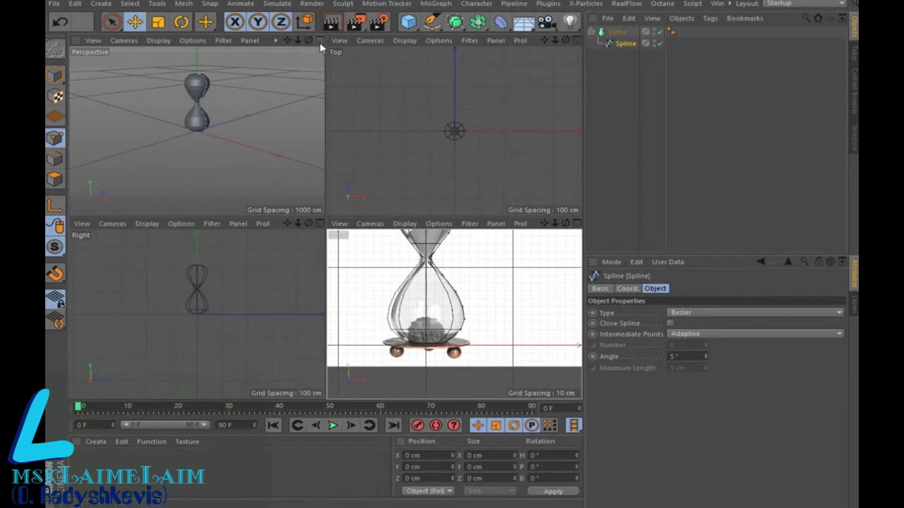
left_click(319, 40)
scroll(374, 227, "up", 4)
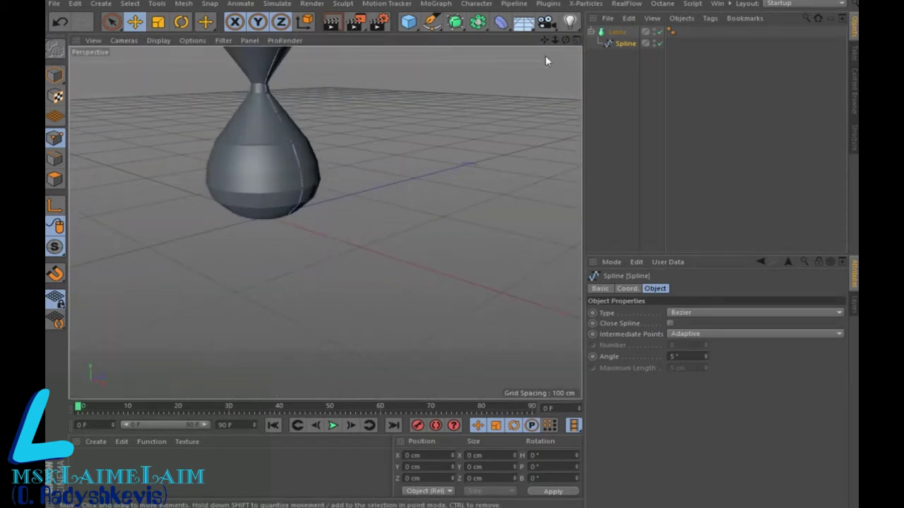
key("h")
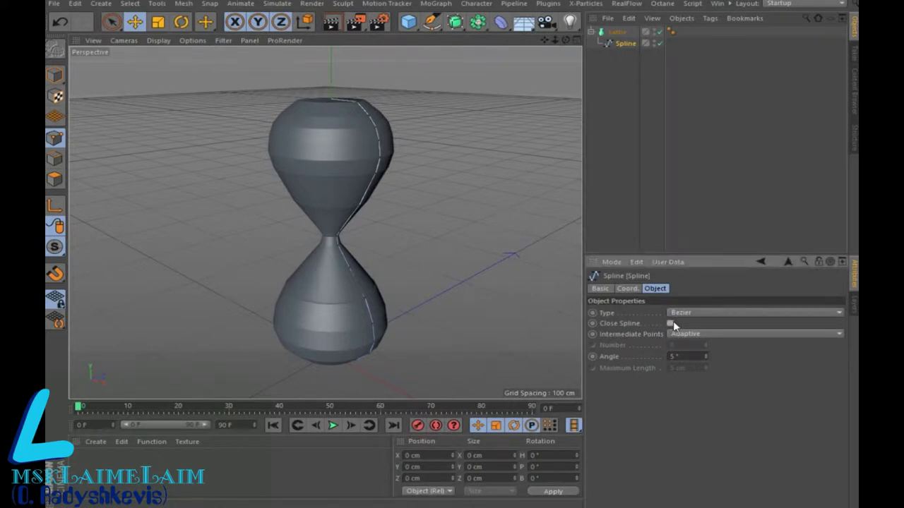
- Set the spline to B-Spline interpolation and convert the lathe into an editable polygon object
left_click(720, 314)
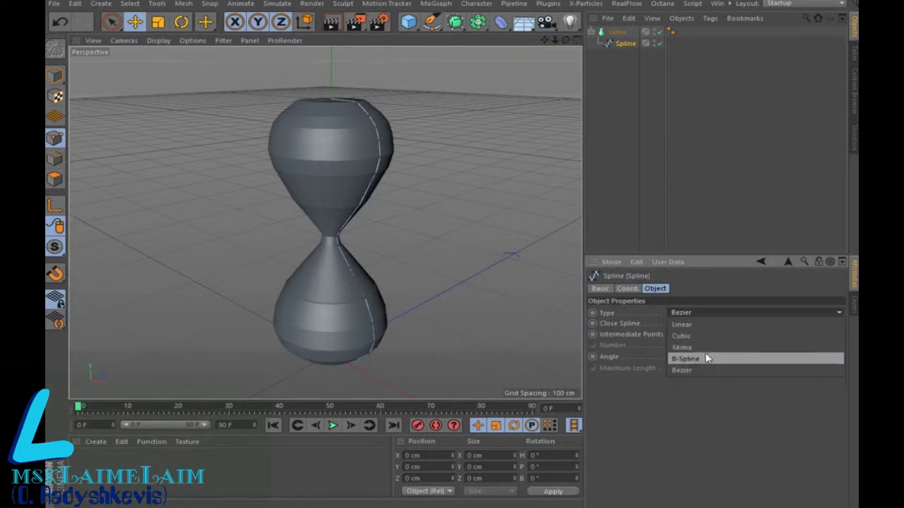
left_click(720, 358)
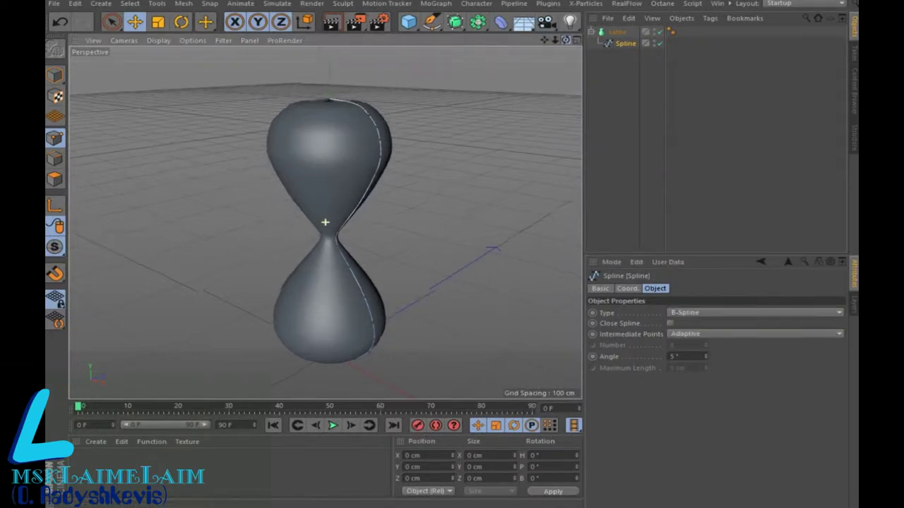
left_click_drag(565, 41, 755, 56)
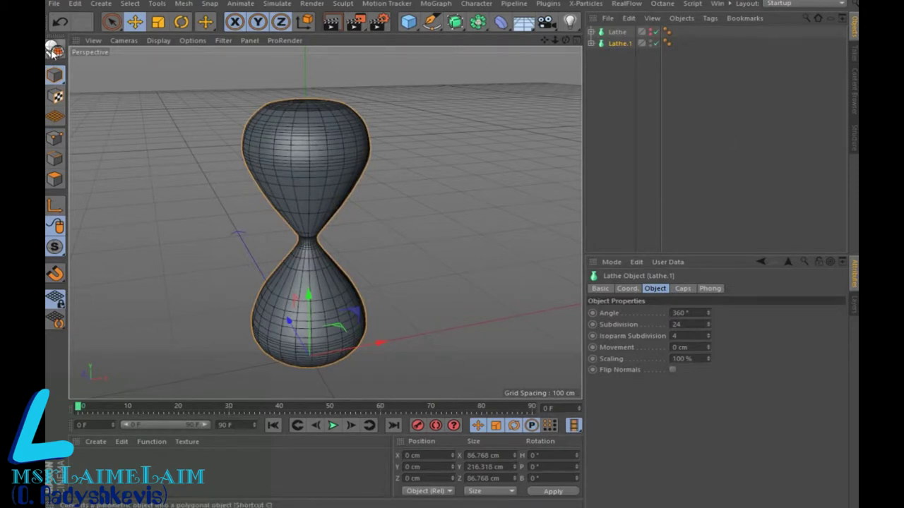
key("c")
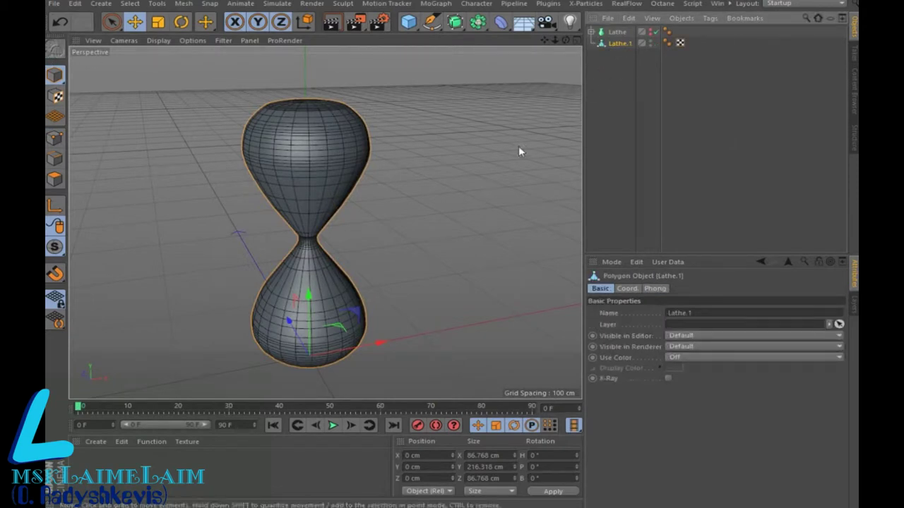
left_click_drag(543, 48, 502, 77, "alt")
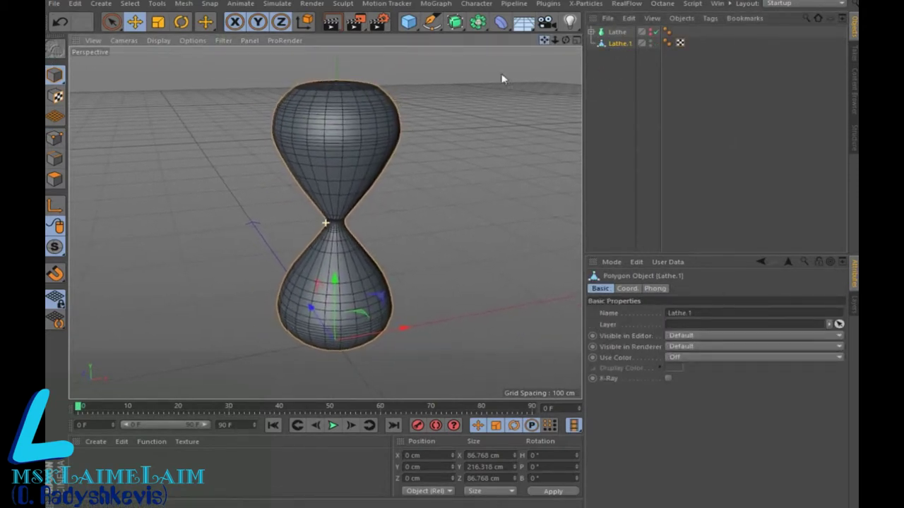
- Create a new material with Color and Reflectance off and Transparency at refraction 1.22
left_click(93, 442)
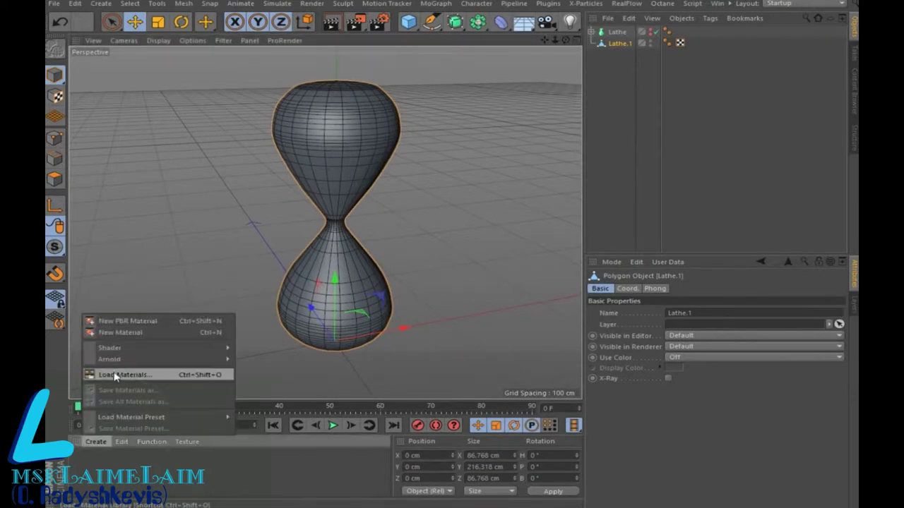
left_click(132, 332)
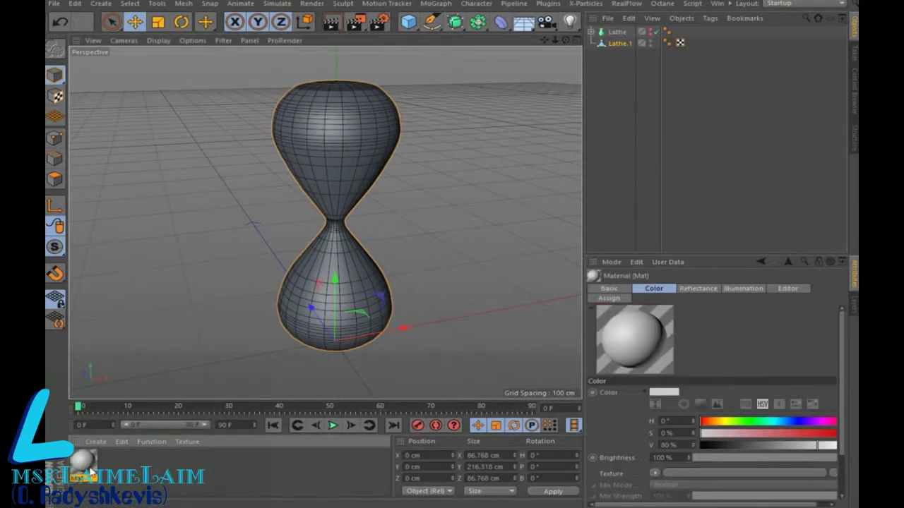
double_click(87, 466)
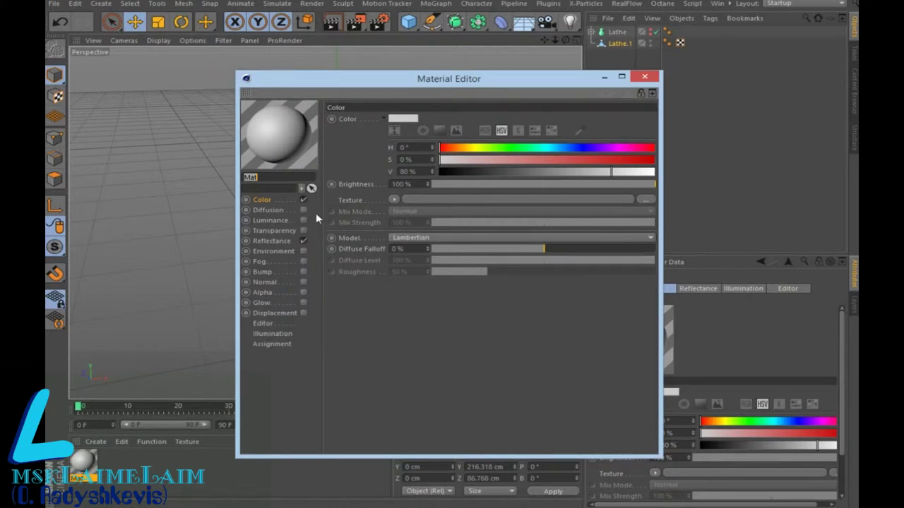
left_click(303, 241)
left_click(303, 200)
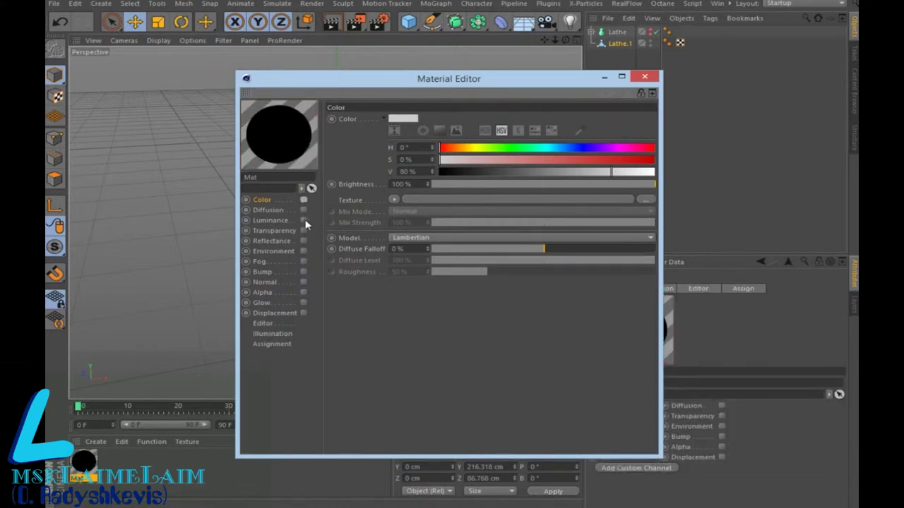
left_click(303, 231)
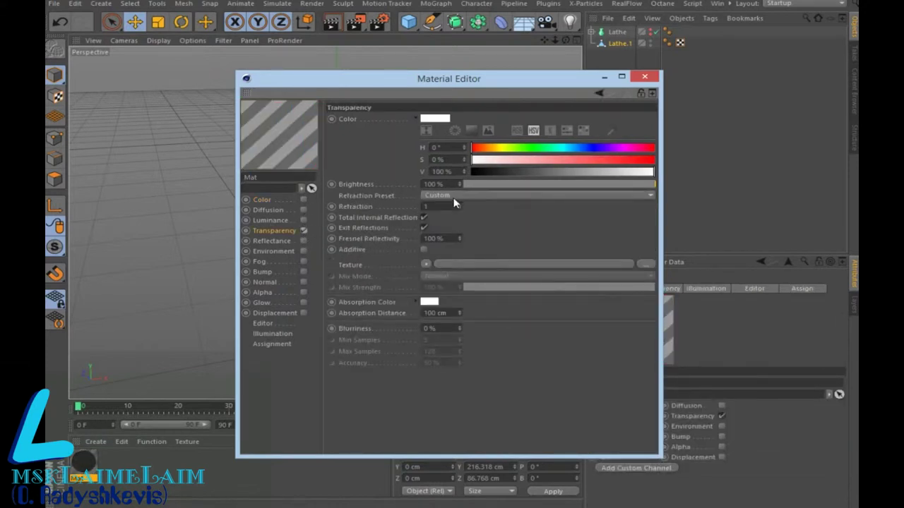
type(".22")
key("Return")
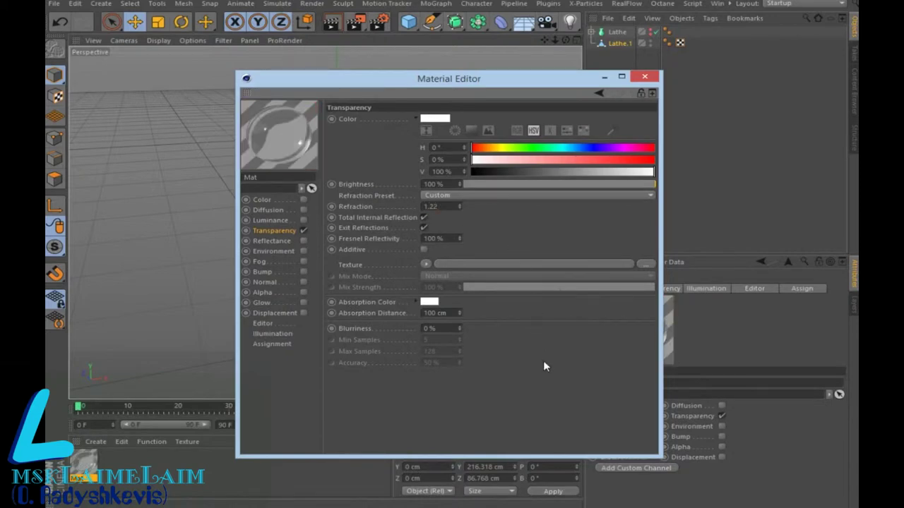
- Apply the glass material to Lathe.1 and start a quick render
left_click(645, 76)
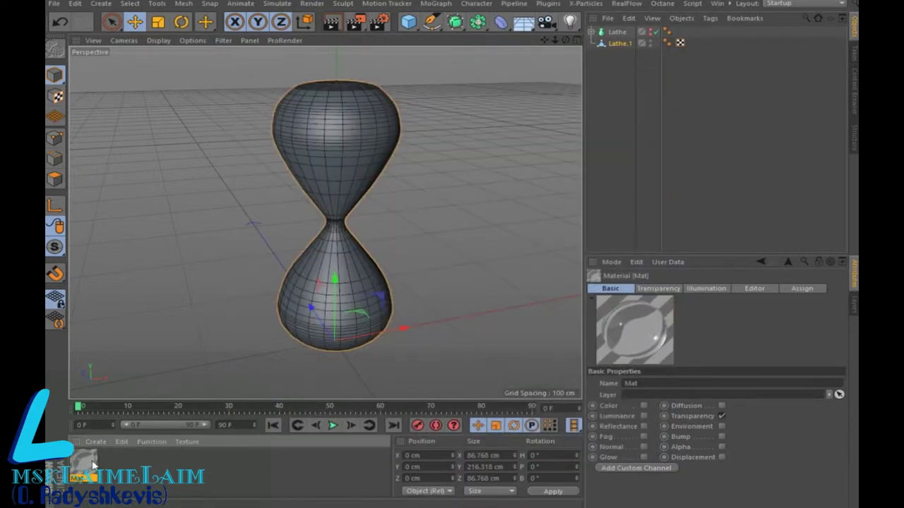
left_click_drag(91, 464, 636, 44)
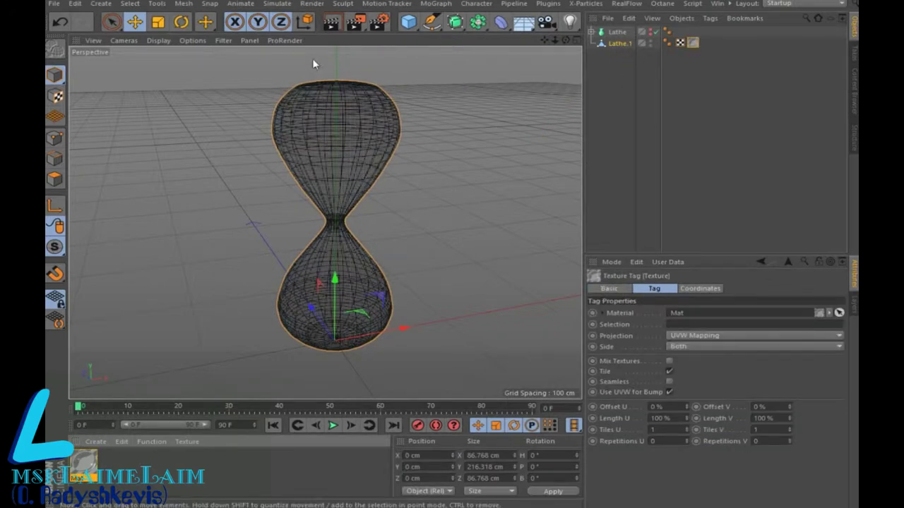
left_click(330, 22)
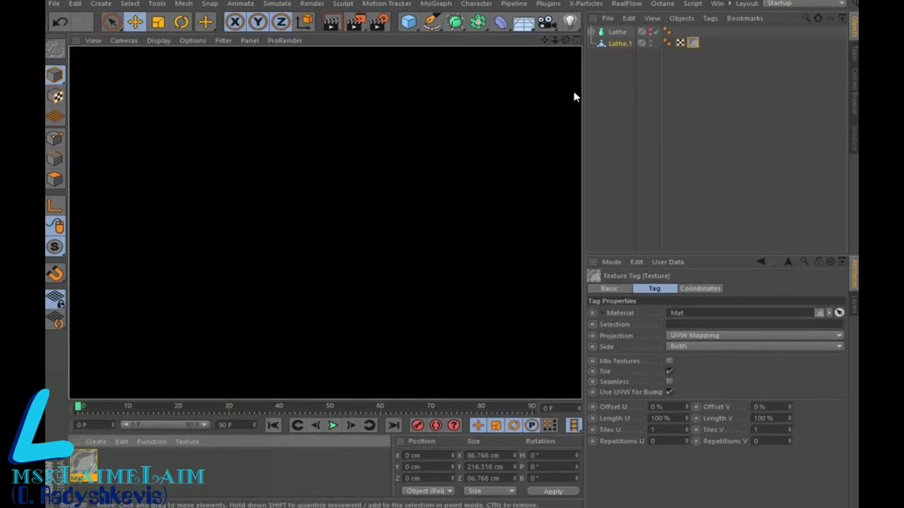
- Add a Circle spline on the XZ plane with a 100 cm radius
left_click(621, 116)
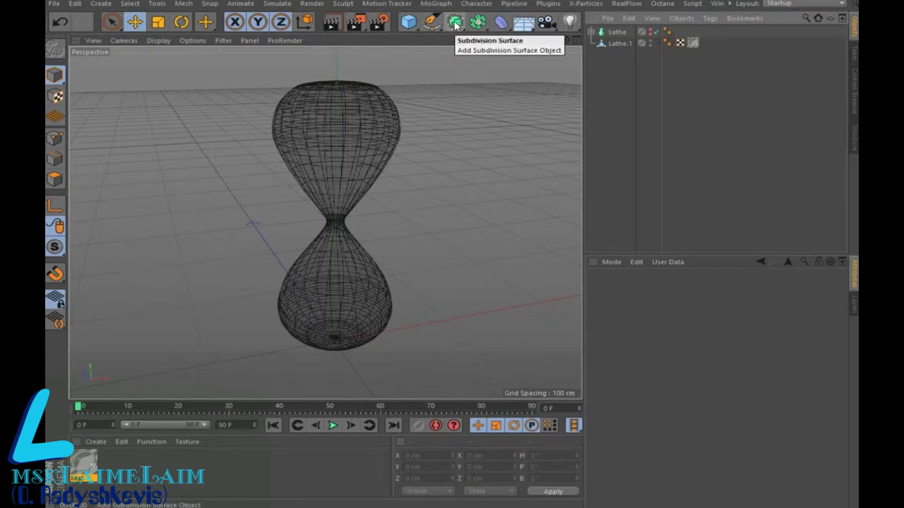
mouse_move(431, 21)
left_mouse_down()
mouse_move(550, 49)
mouse_move(552, 59)
left_mouse_up()
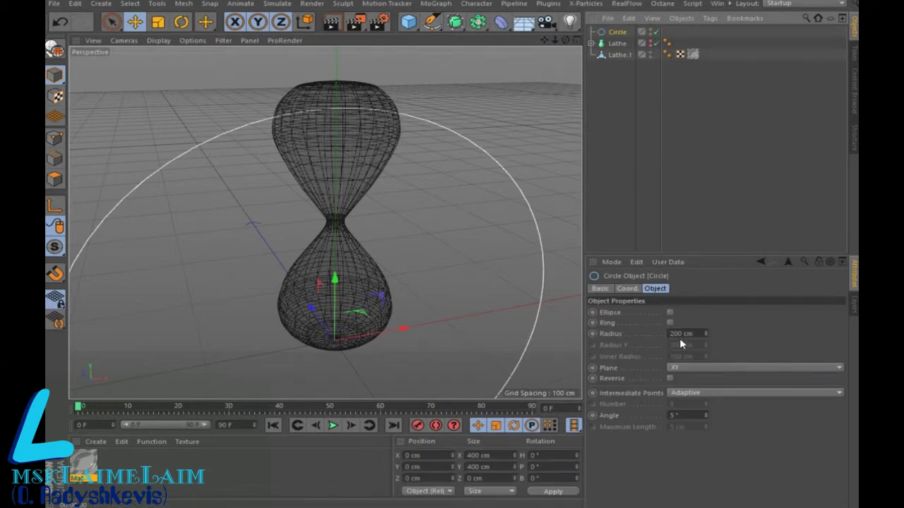
left_click(710, 368)
left_click(692, 401)
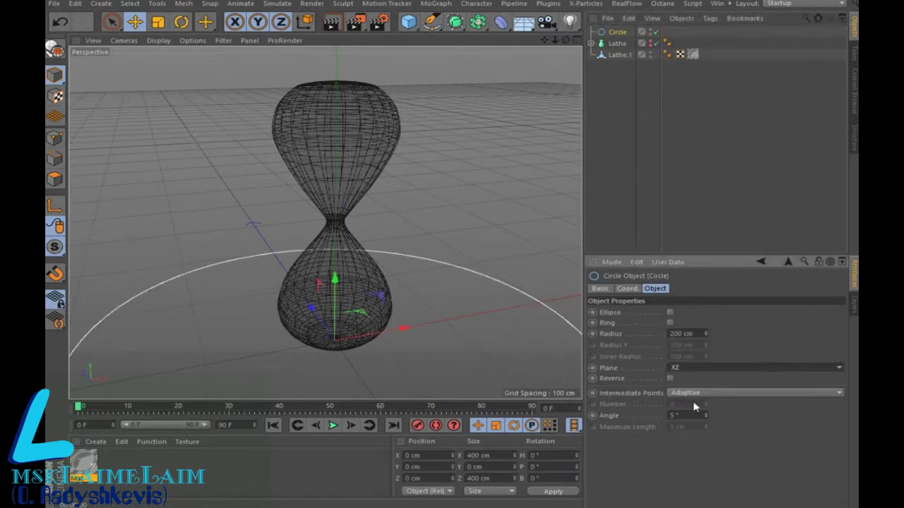
scroll(439, 291, "down", 3)
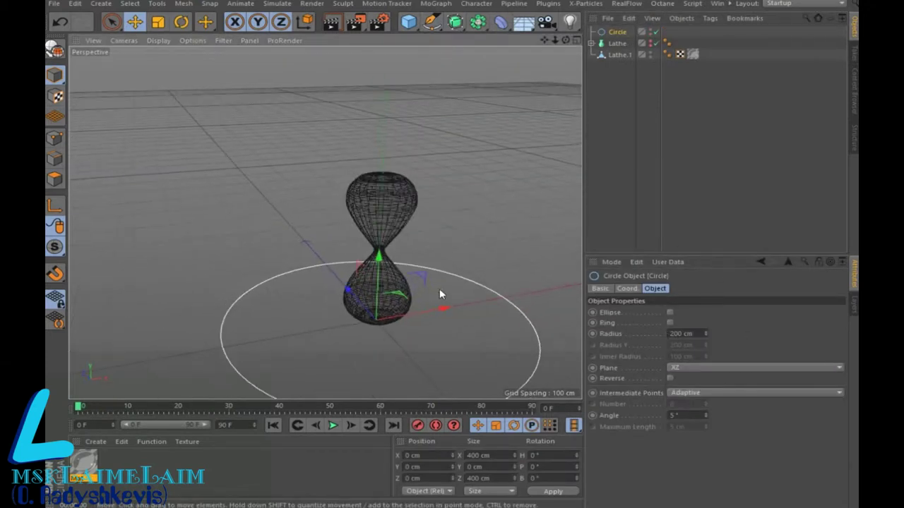
left_click(682, 335)
type("10")
key("Return")
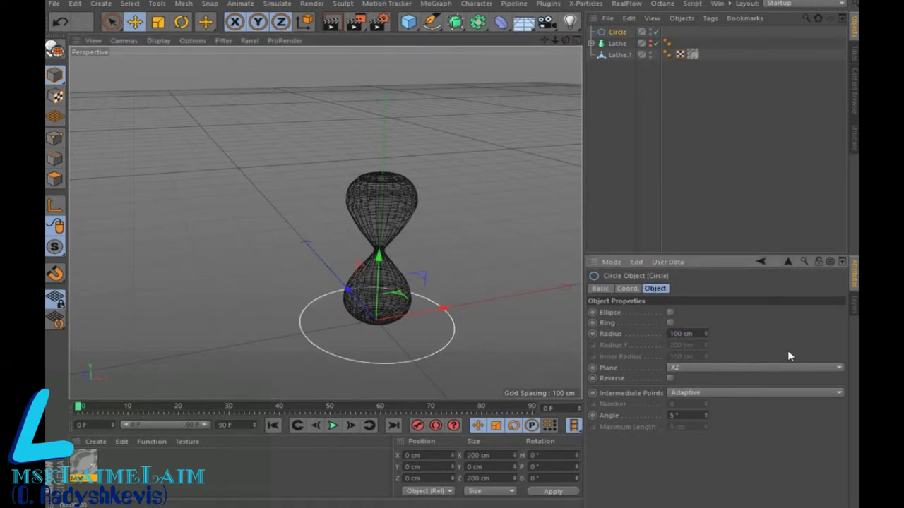
- Reduce the circle's radius to 80 cm, then to about 52 cm
middle_click(537, 66)
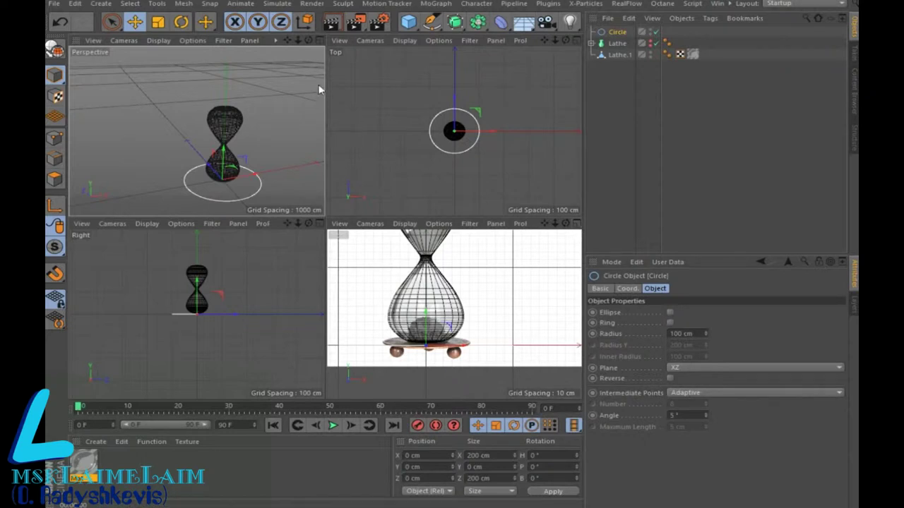
left_click(319, 40)
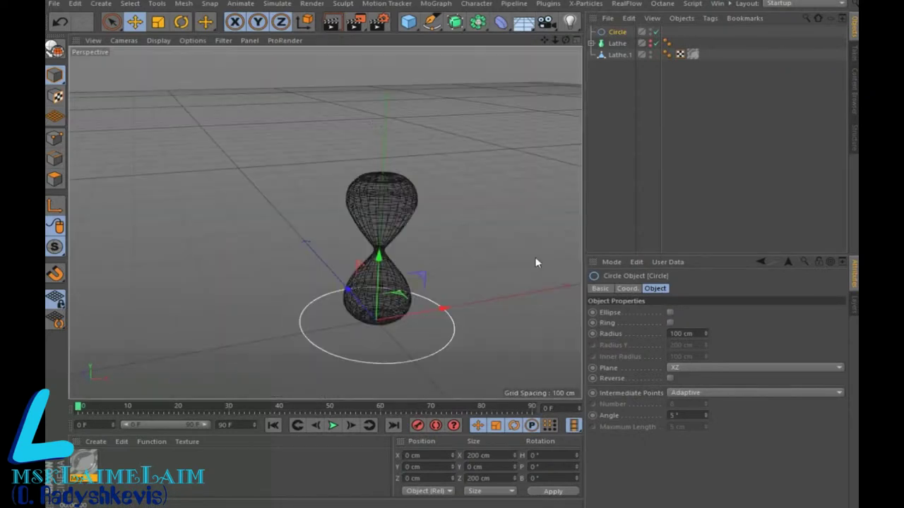
left_click(681, 332)
type("80")
key("Return")
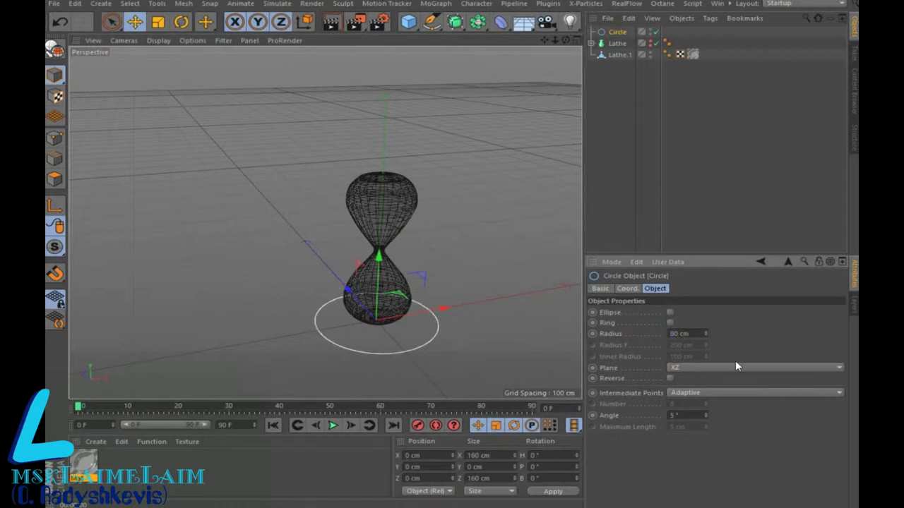
left_click_drag(705, 335, 706, 353)
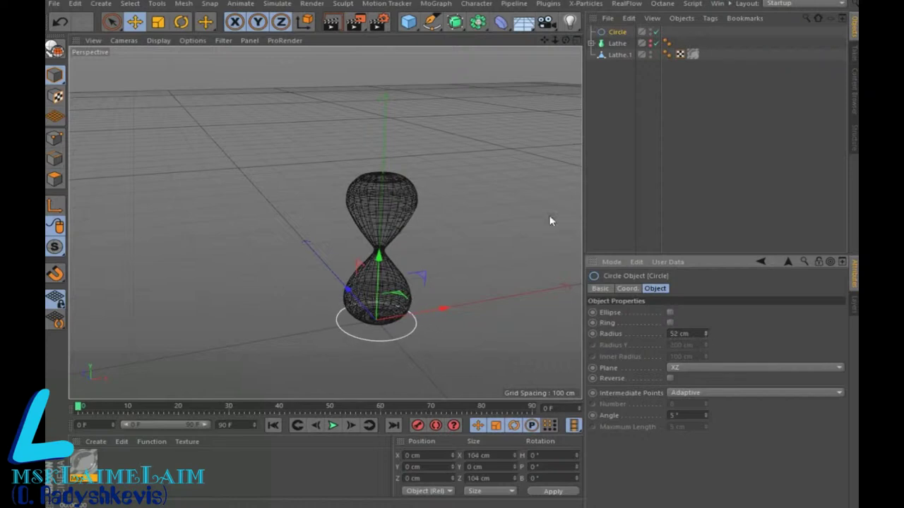
- Duplicate it as Circle.1 with a 40 cm radius, raised slightly above the base
left_click_drag(617, 33, 621, 42, "ctrl")
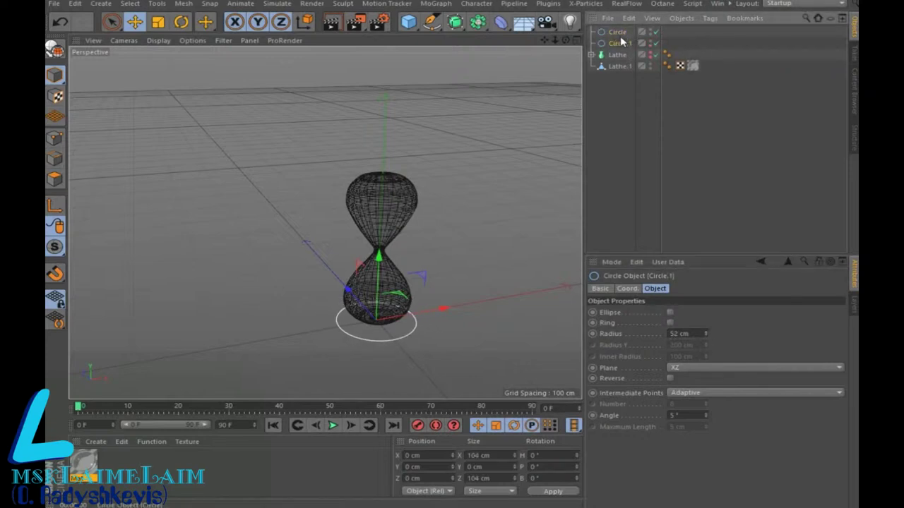
double_click(680, 334)
type("40")
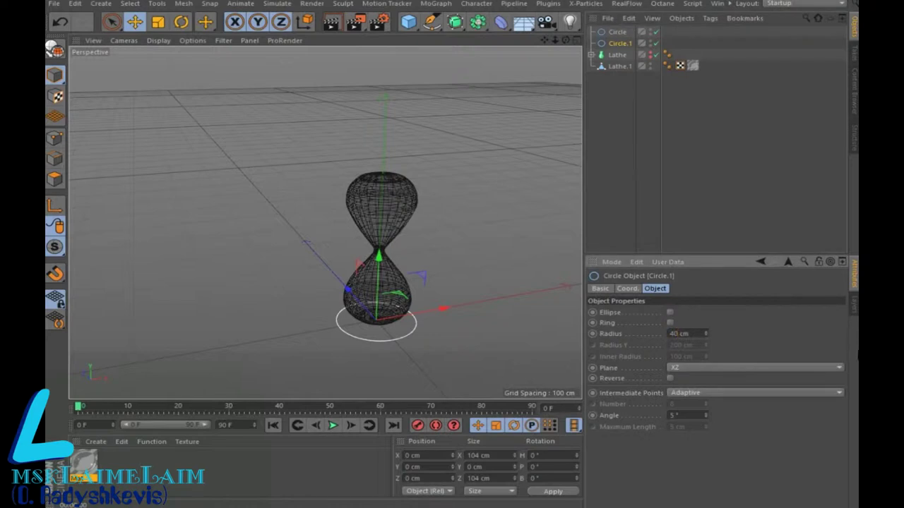
key("Return")
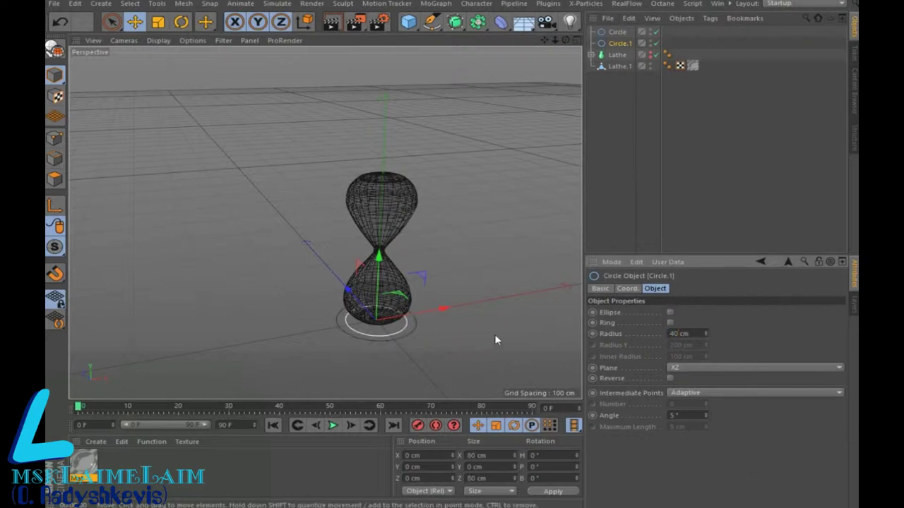
left_click_drag(379, 271, 373, 264)
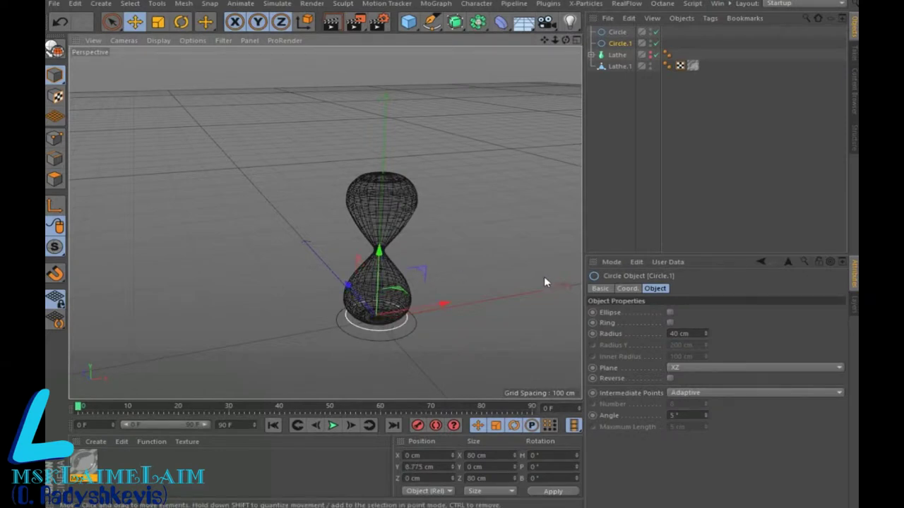
- Duplicate the 52 cm circle as Circle.2 with a 60 cm radius
left_click(613, 32)
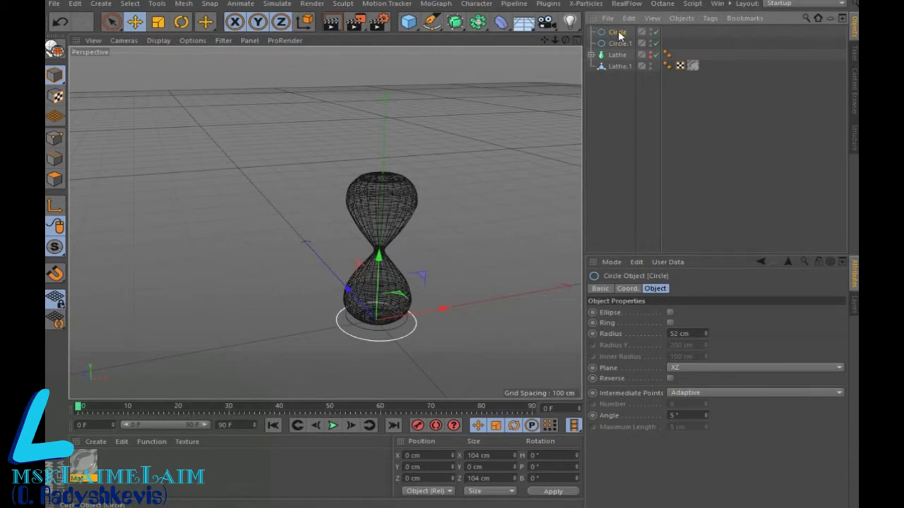
left_click_drag(618, 33, 617, 39, "ctrl")
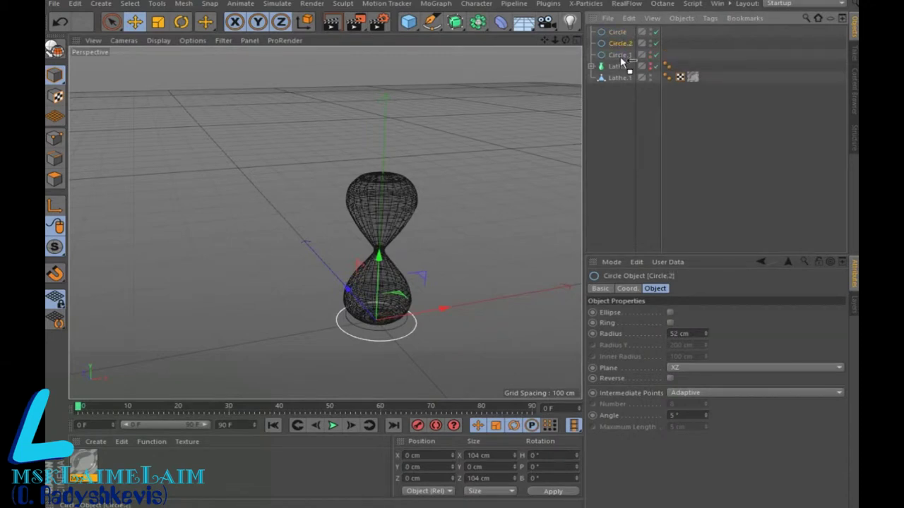
mouse_move(618, 45)
left_mouse_down()
mouse_move(620, 58)
mouse_move(619, 29)
left_mouse_up()
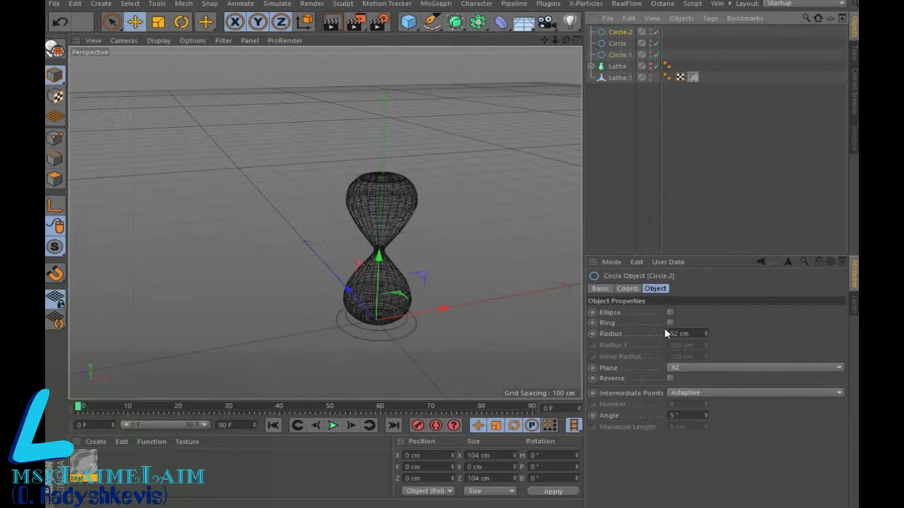
double_click(681, 334)
type("60")
key("Return")
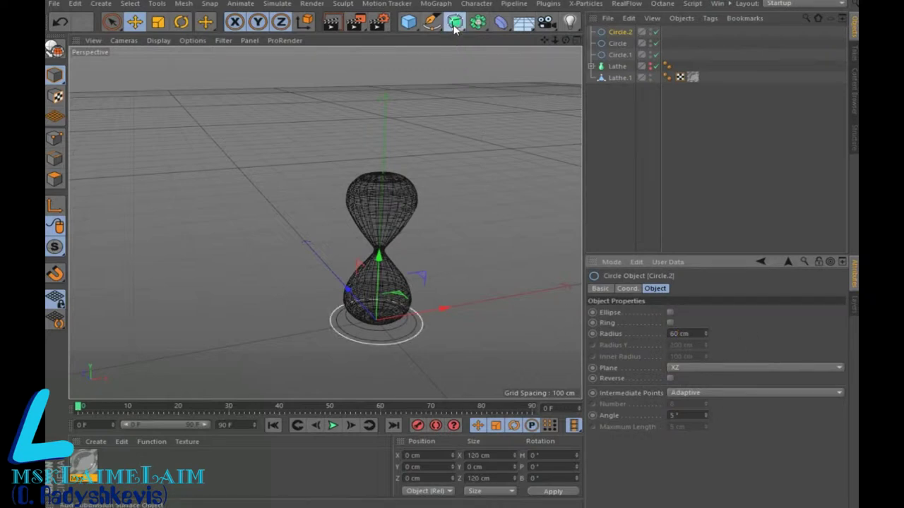
- Add a Sweep generator containing the three circles and zoom to the ring
left_click_drag(455, 22, 496, 80)
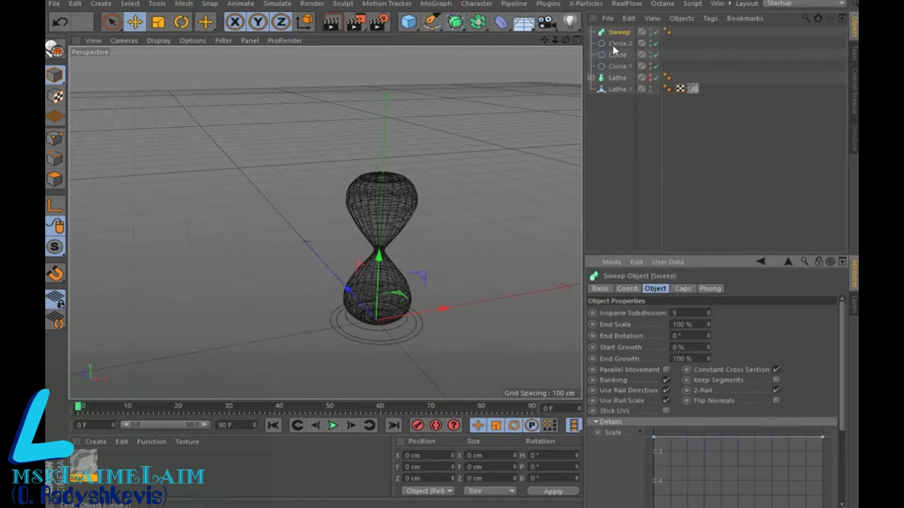
left_click(614, 43)
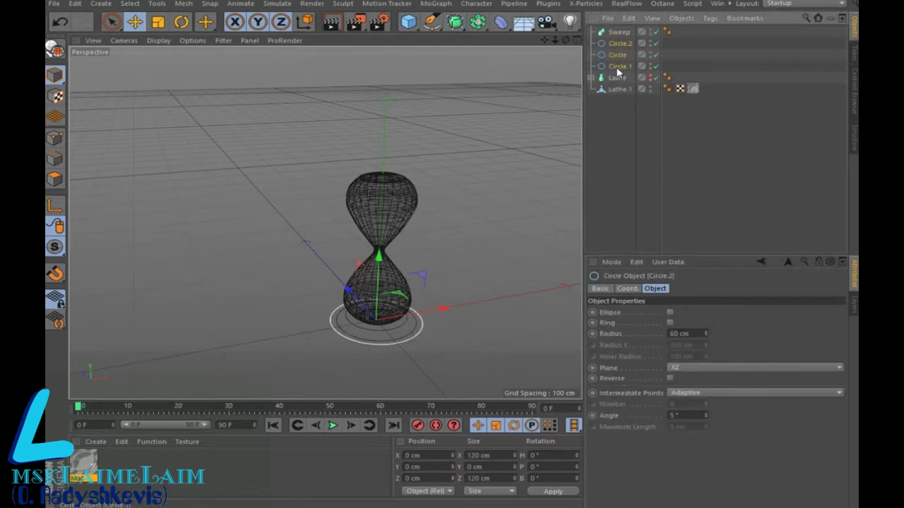
left_click(618, 68, "shift")
left_click_drag(622, 38, 627, 35)
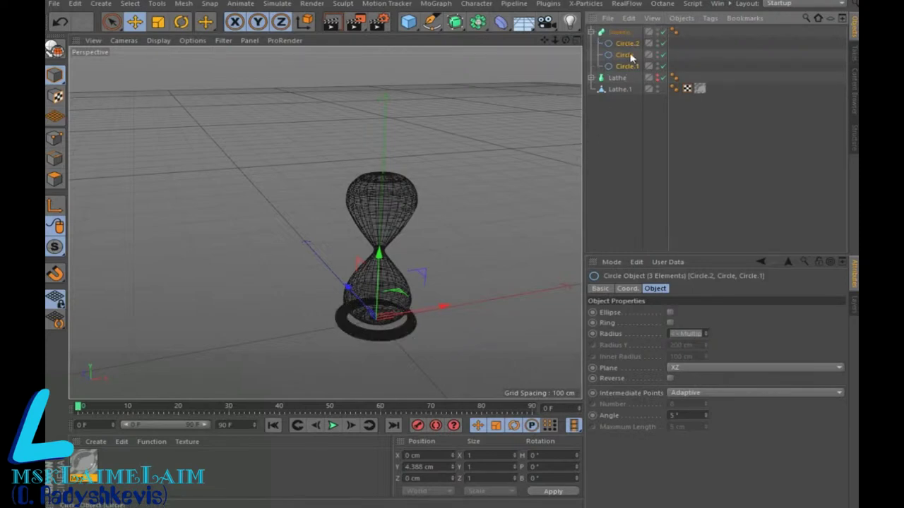
key("o")
- Delete the Sweep together with its three circles
left_click(619, 32)
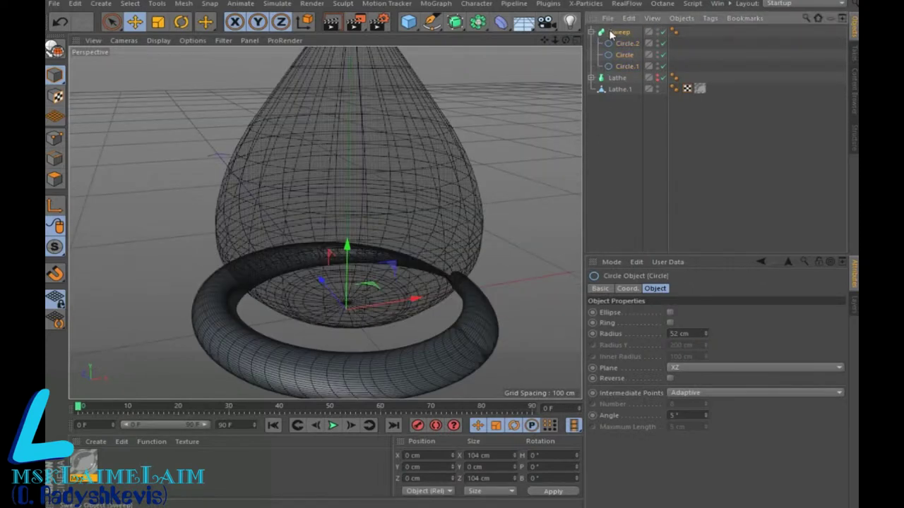
left_click(624, 66, "shift")
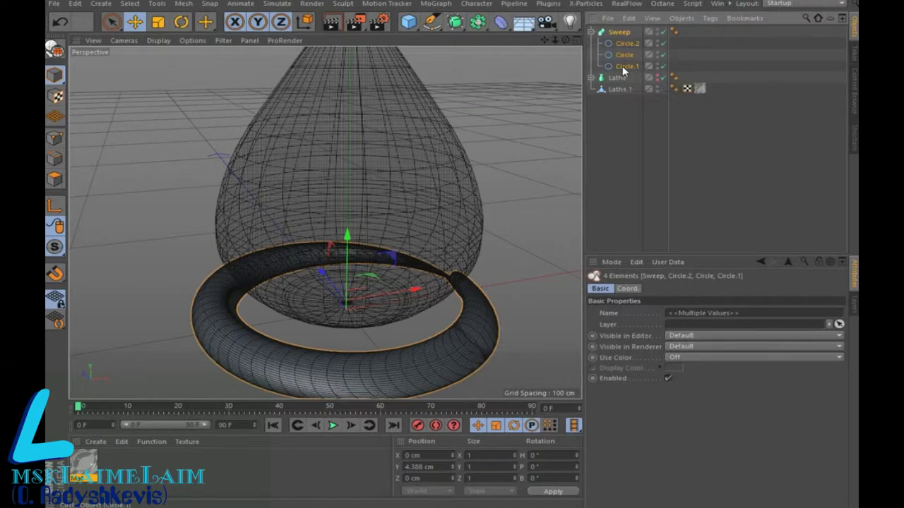
key("Delete")
scroll(471, 217, "down", 3)
scroll(463, 238, "down", 2)
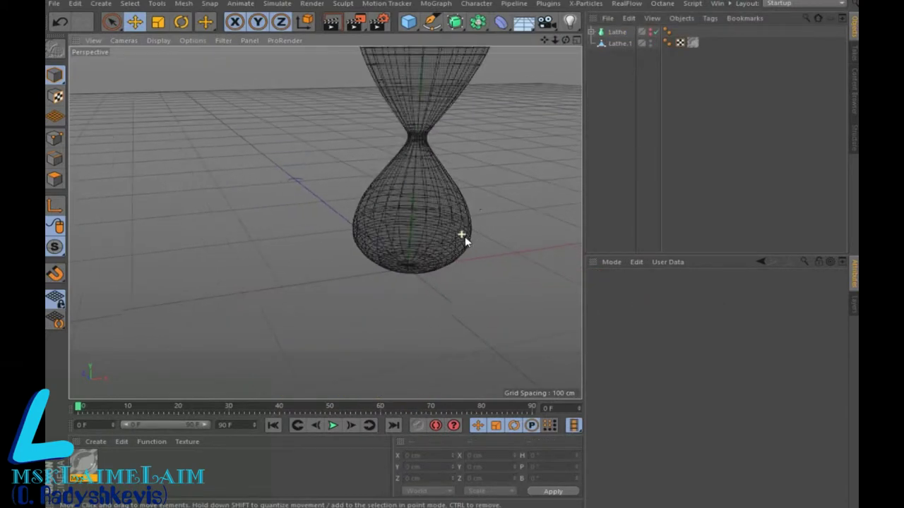
- Add a Cylinder and flatten it into a 6 cm-high, 72 cm-radius base disc
key("h")
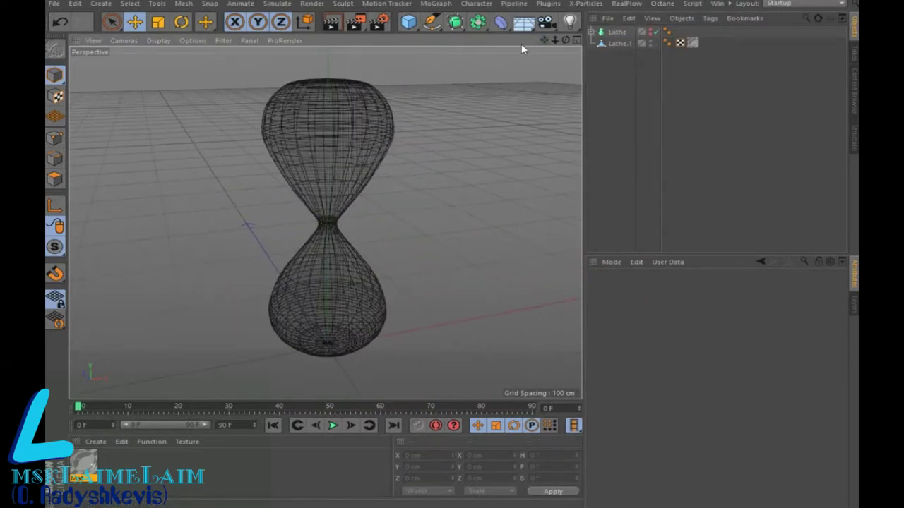
left_click(413, 27)
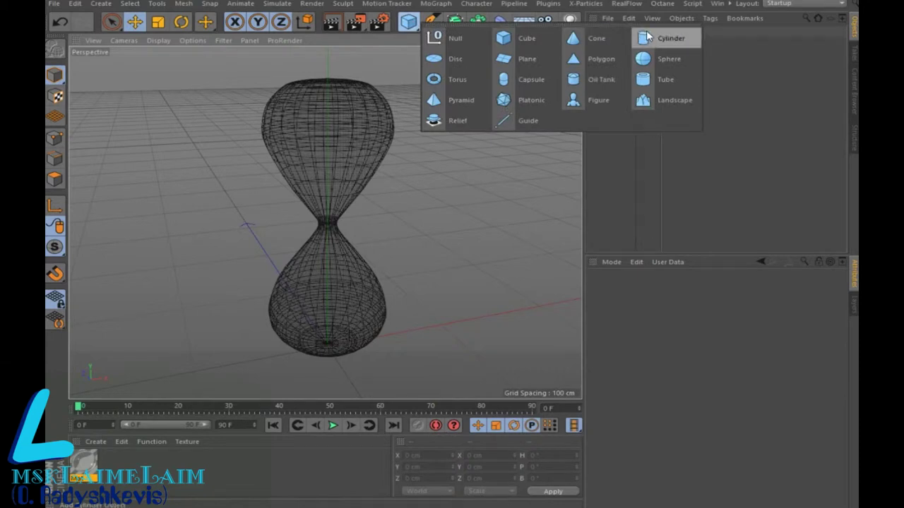
left_click(648, 37)
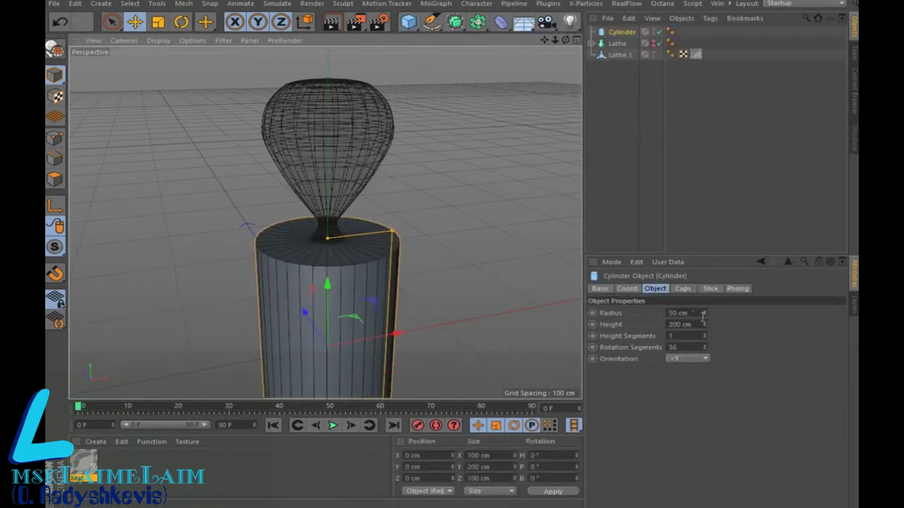
double_click(682, 324)
type("20")
key("Return")
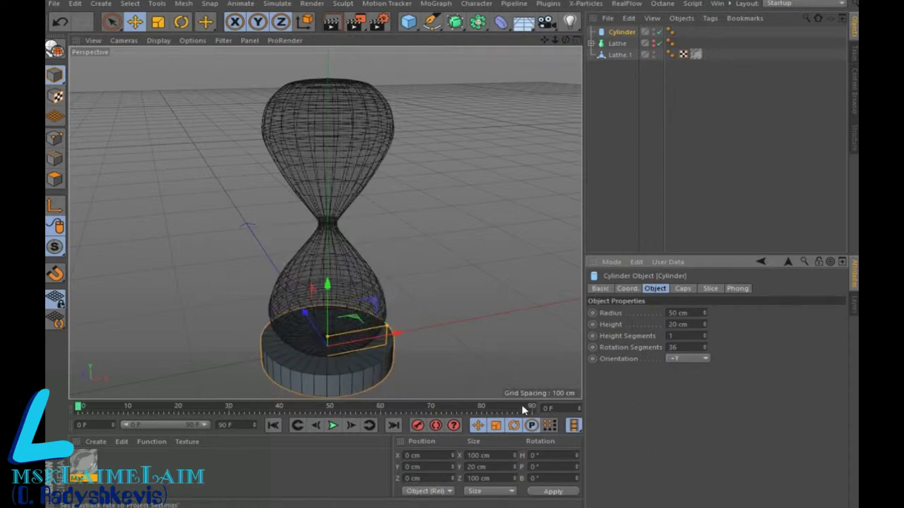
left_click_drag(704, 313, 706, 326)
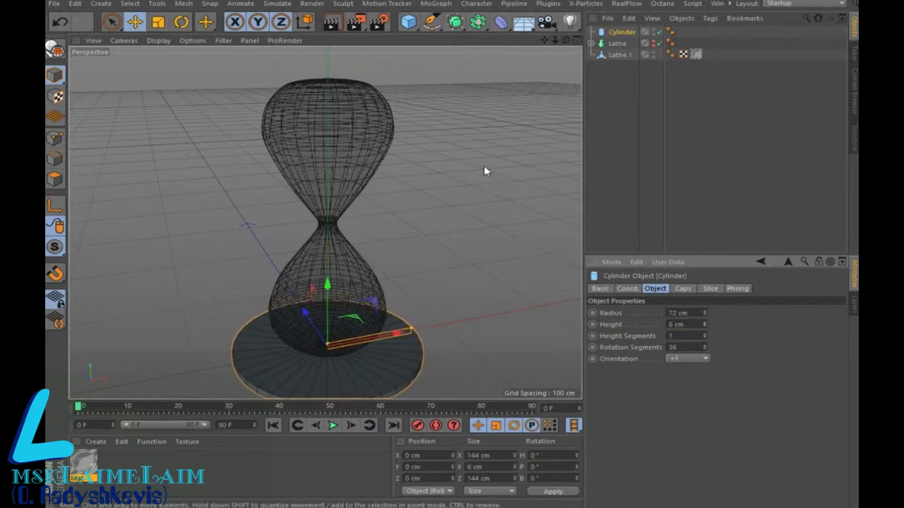
left_click_drag(550, 42, 554, 14)
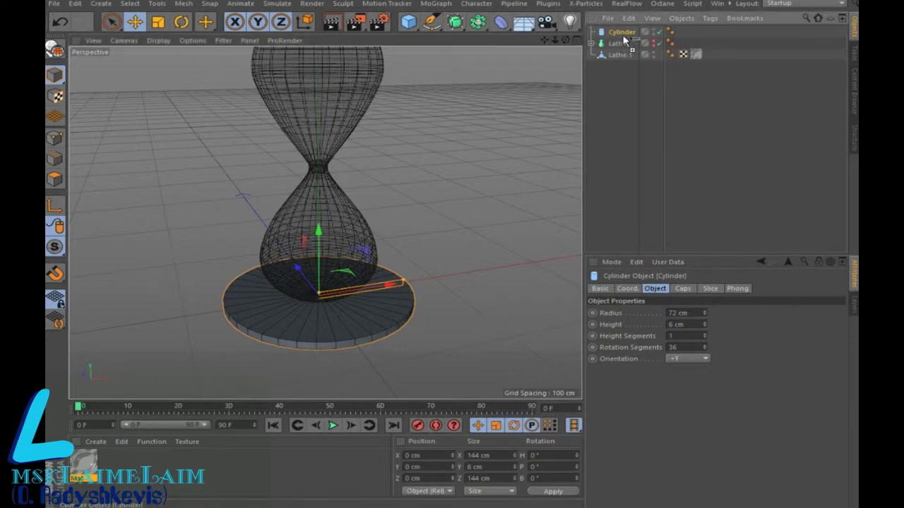
- Copy the base disc, shrink it to 68 cm radius and raise it onto the base
key("ctrl+c")
key("ctrl+v")
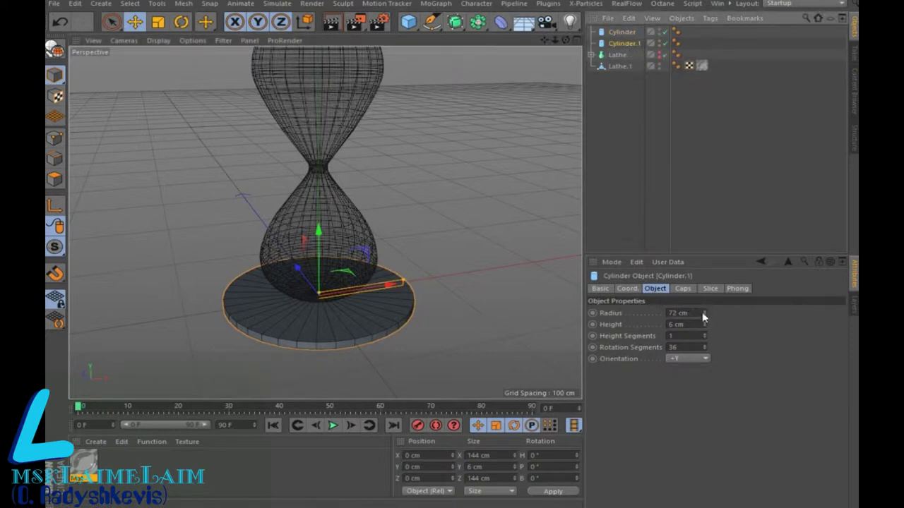
left_click_drag(704, 317, 704, 332)
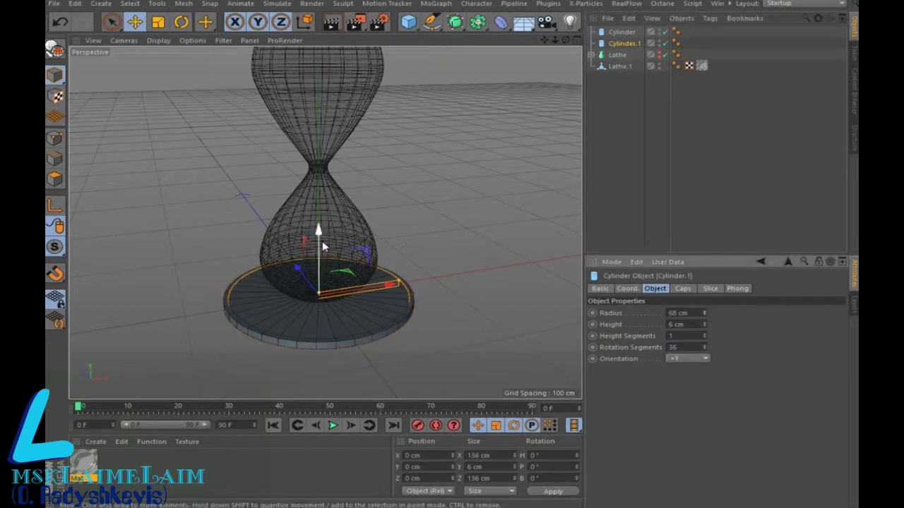
left_click_drag(320, 240, 320, 236)
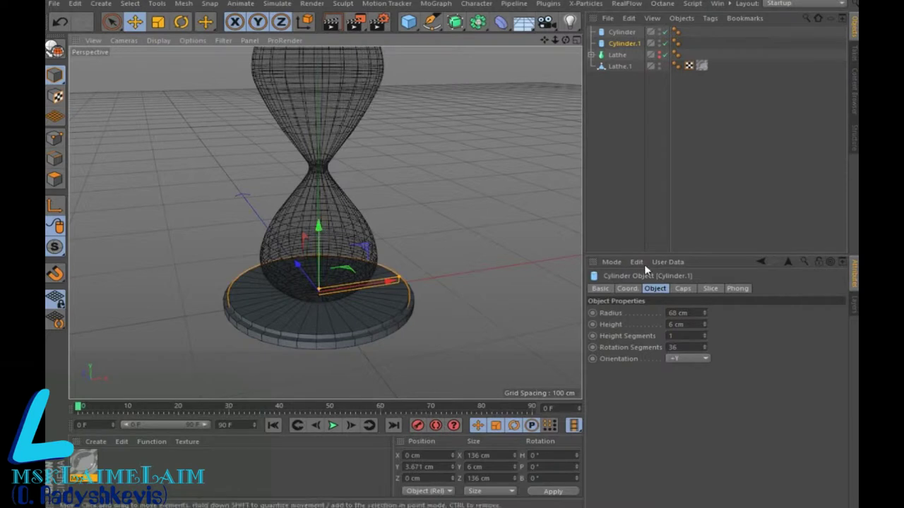
- Stack two more smaller copies, radii 56 and 39 cm, then render a preview
left_click_drag(624, 44, 624, 55)
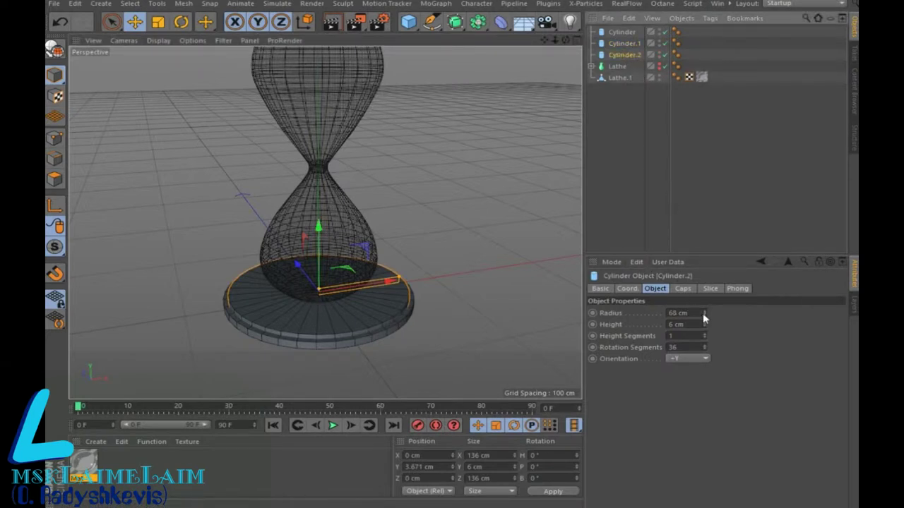
left_click_drag(706, 315, 704, 322)
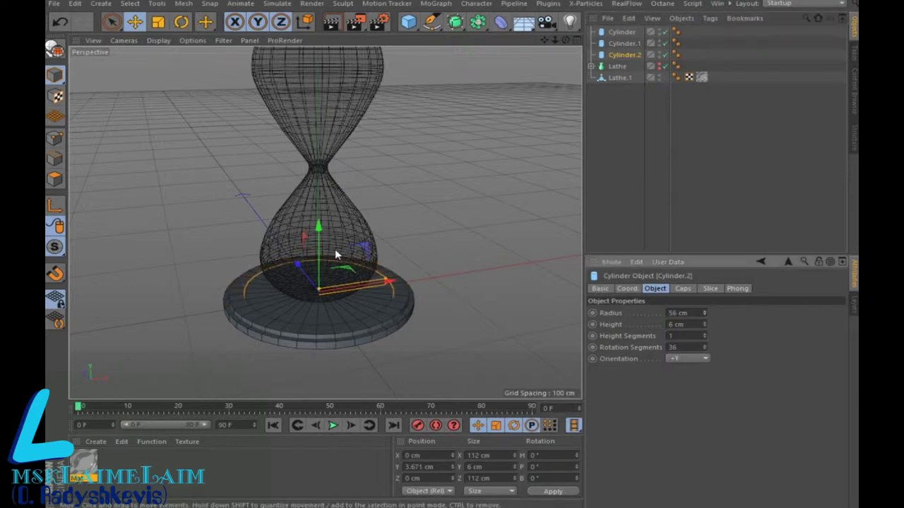
left_click_drag(319, 237, 326, 226)
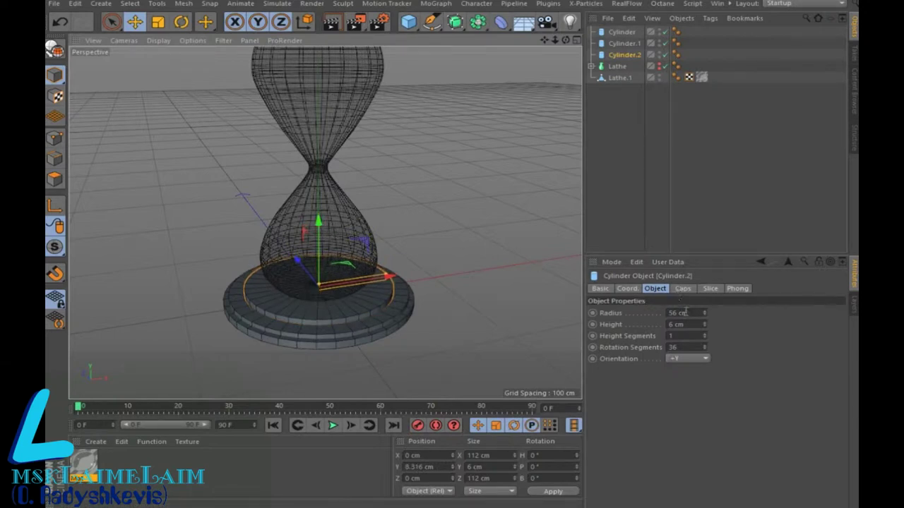
left_click_drag(626, 55, 625, 64)
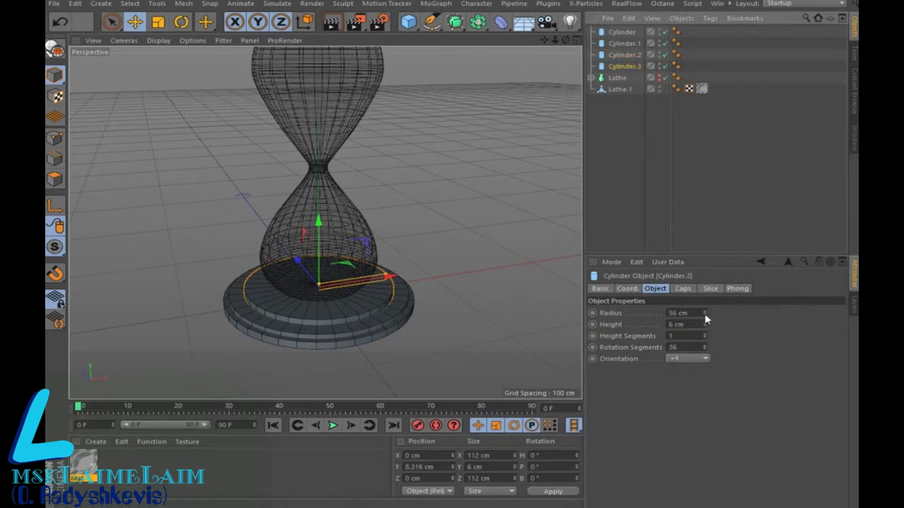
left_click_drag(704, 315, 705, 332)
left_click_drag(321, 237, 321, 227)
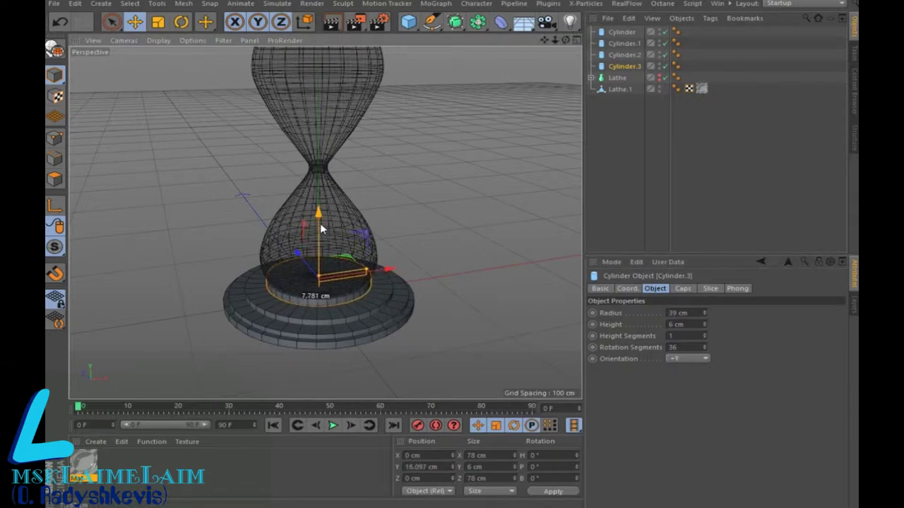
left_click(469, 205)
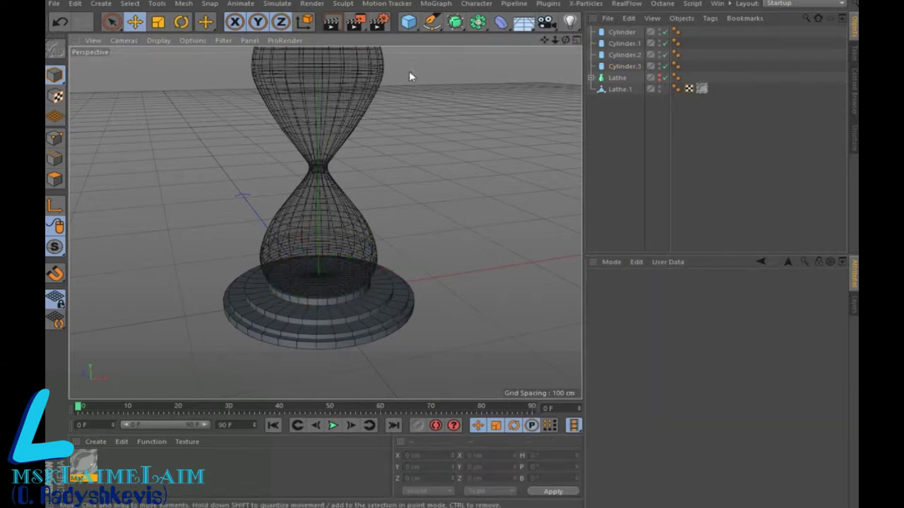
key("ctrl+r")
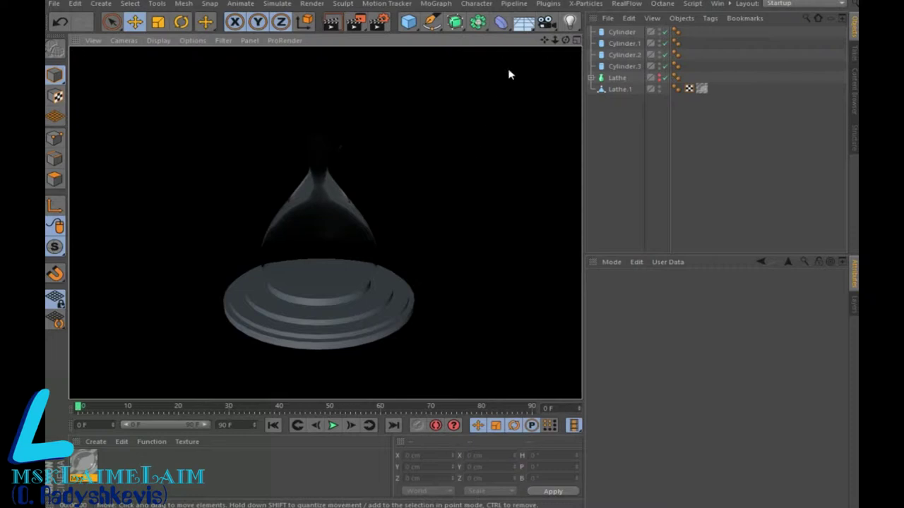
- Clear the preview and inspect the bottom Cylinder's Caps and Slice settings
left_click(518, 216)
left_click(621, 31)
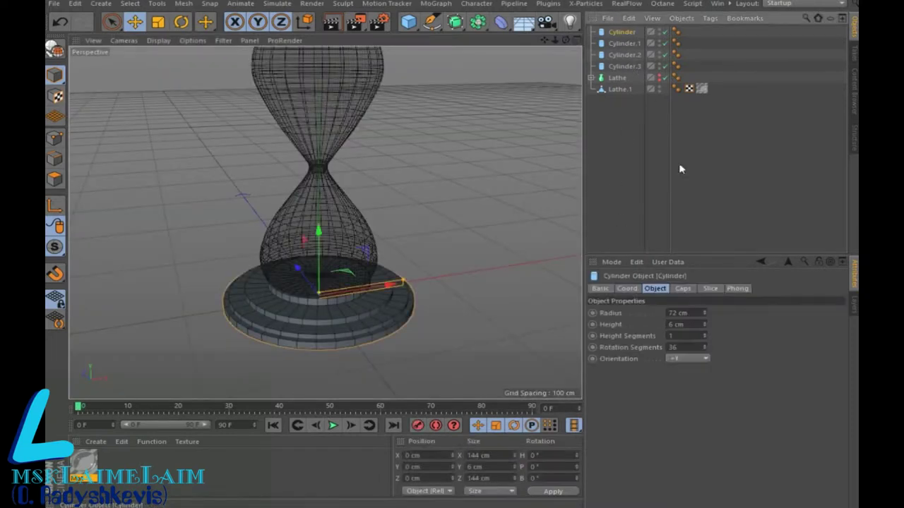
left_click(682, 289)
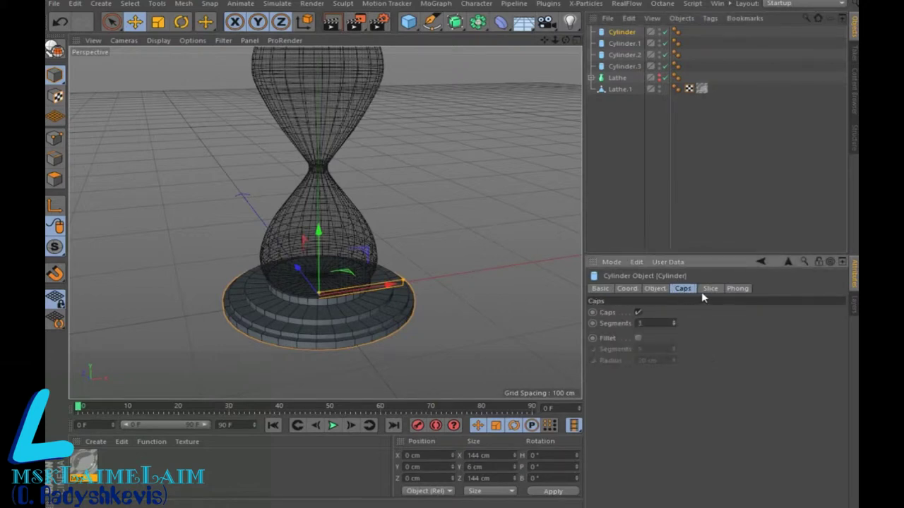
left_click(710, 289)
left_click(683, 289)
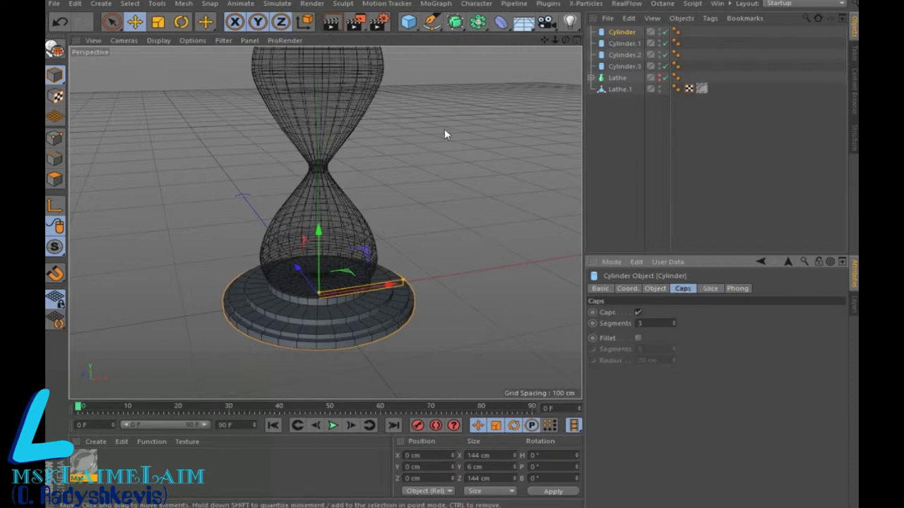
left_click(620, 34)
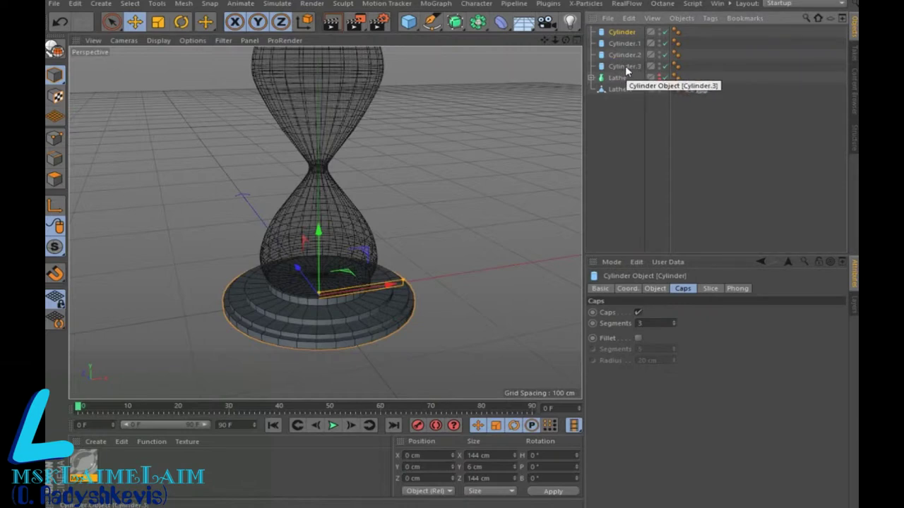
- Group the four base discs into a Null and duplicate the group
left_click(625, 66, "shift")
right_click(625, 65)
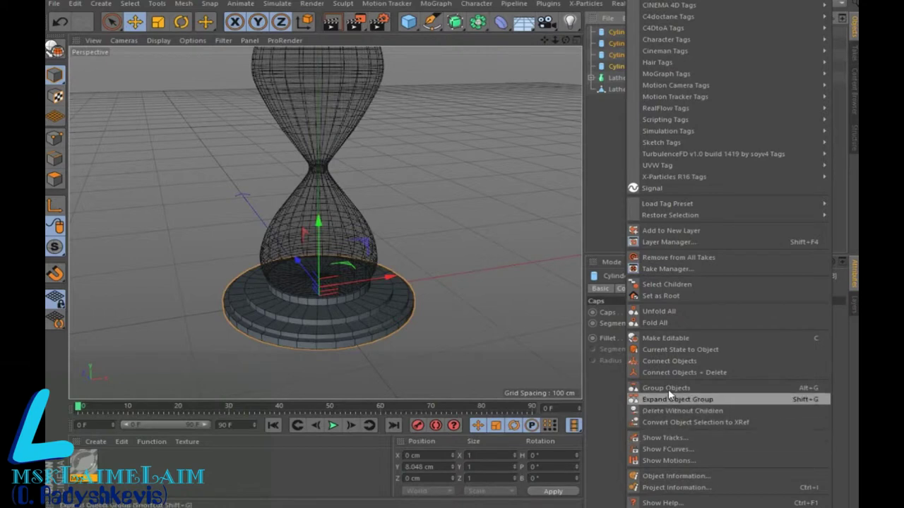
left_click(666, 388)
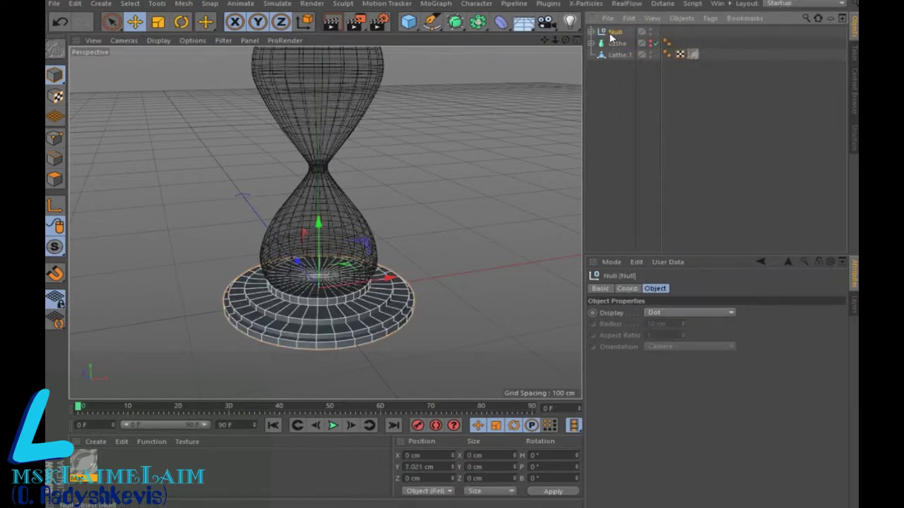
left_click_drag(612, 36, 612, 42, "ctrl")
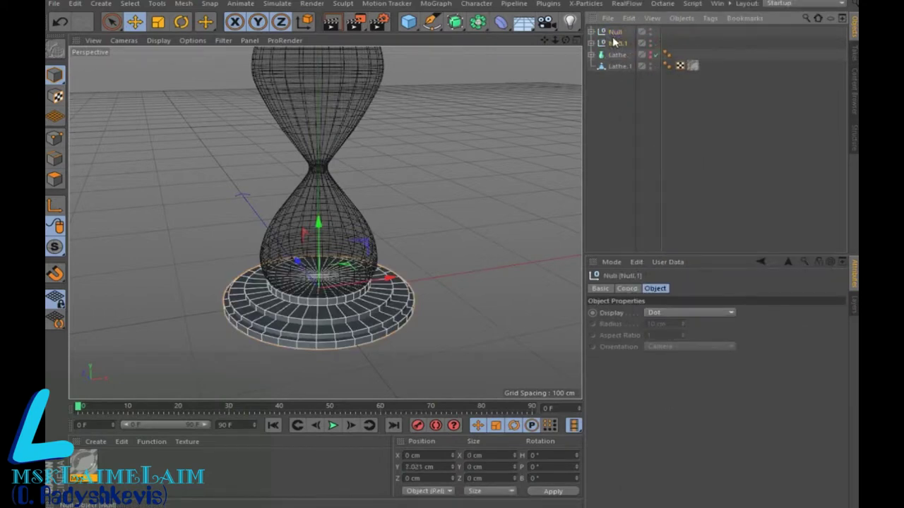
scroll(498, 215, "down", 3)
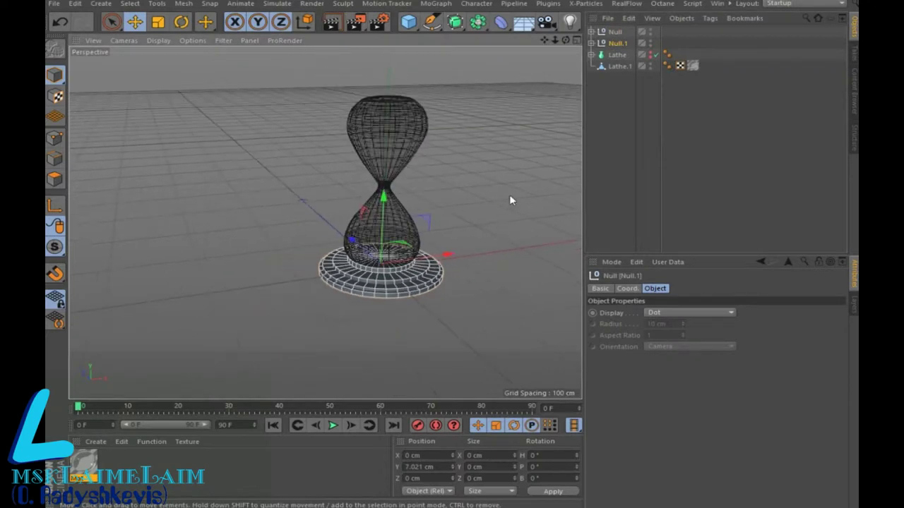
left_click_drag(542, 40, 730, 241)
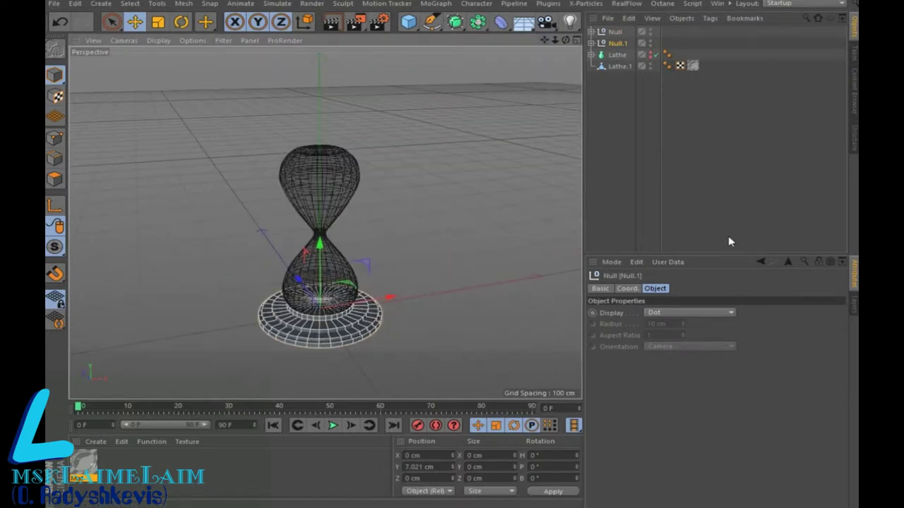
- Flip the copy to 180° pitch and raise it to Y 221.978 cm atop the hourglass
left_click(625, 288)
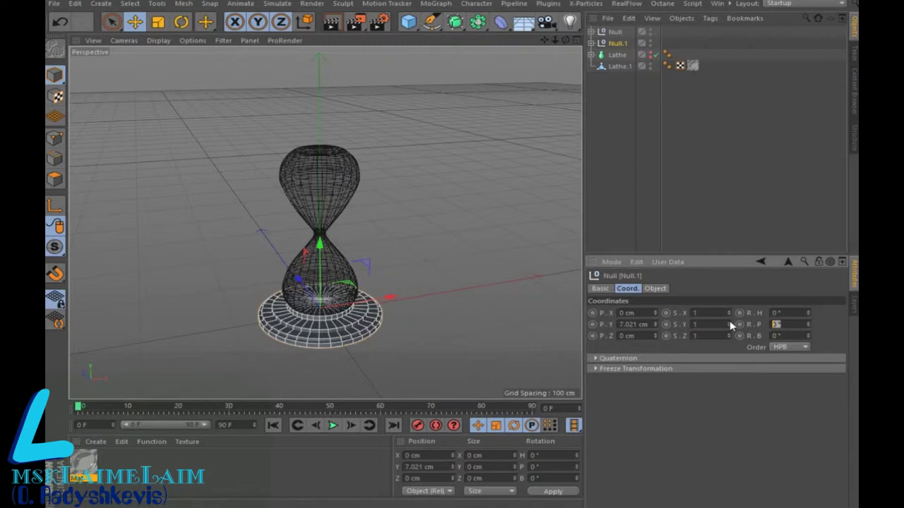
type("180")
key("Return")
left_click_drag(323, 370, 344, 224)
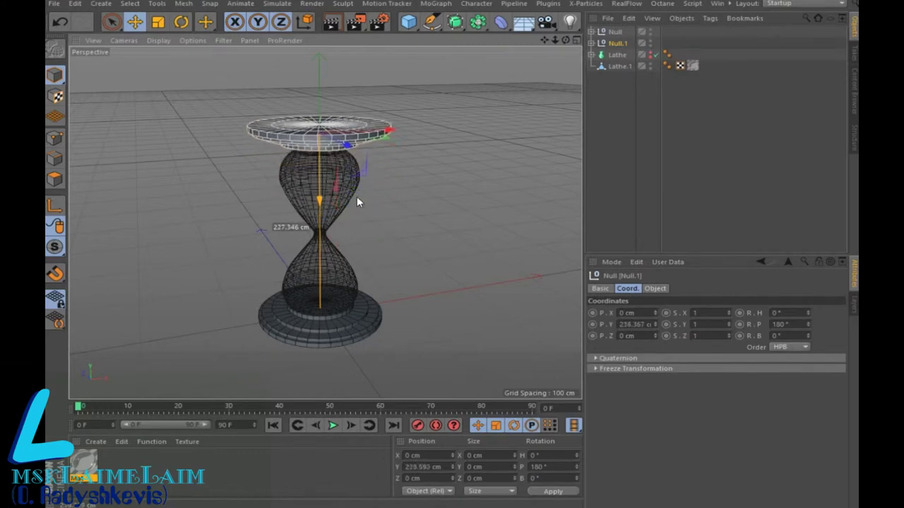
left_click_drag(344, 222, 362, 211)
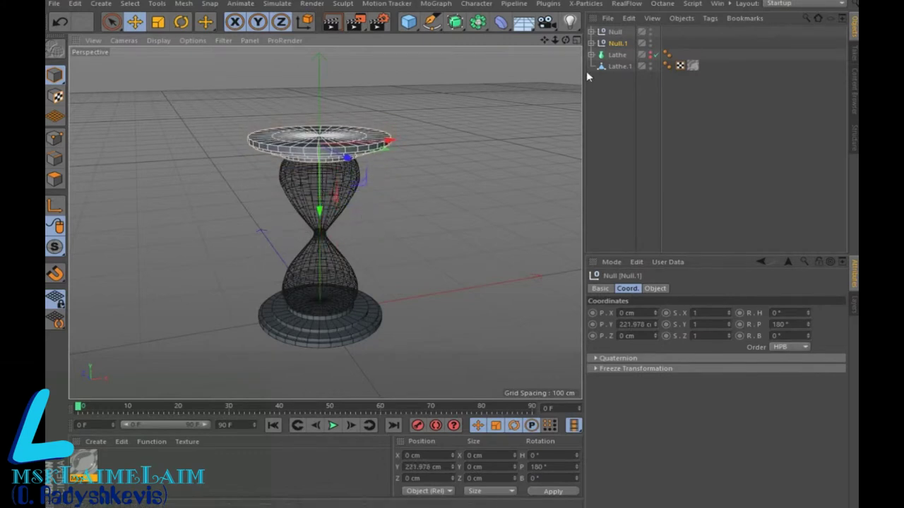
left_click(578, 40)
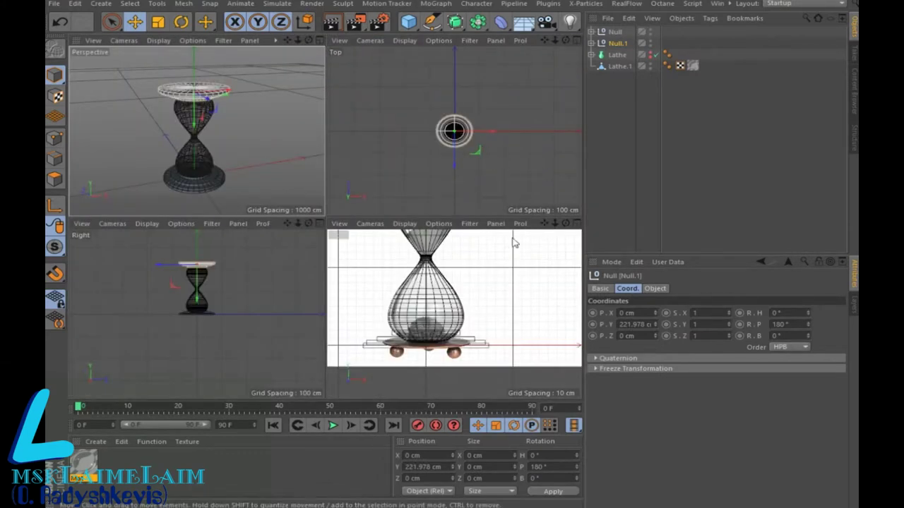
- Maximize the Front view and hide its reference background image
left_click(575, 224)
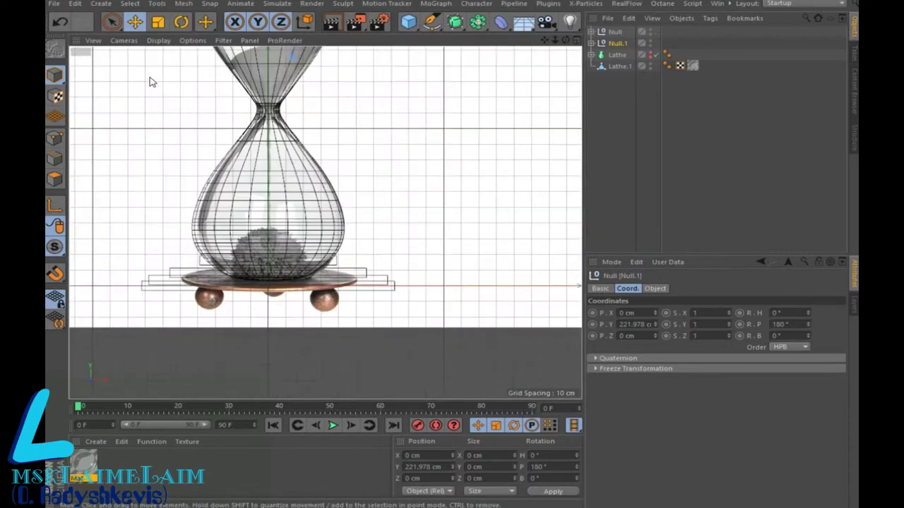
left_click(190, 41)
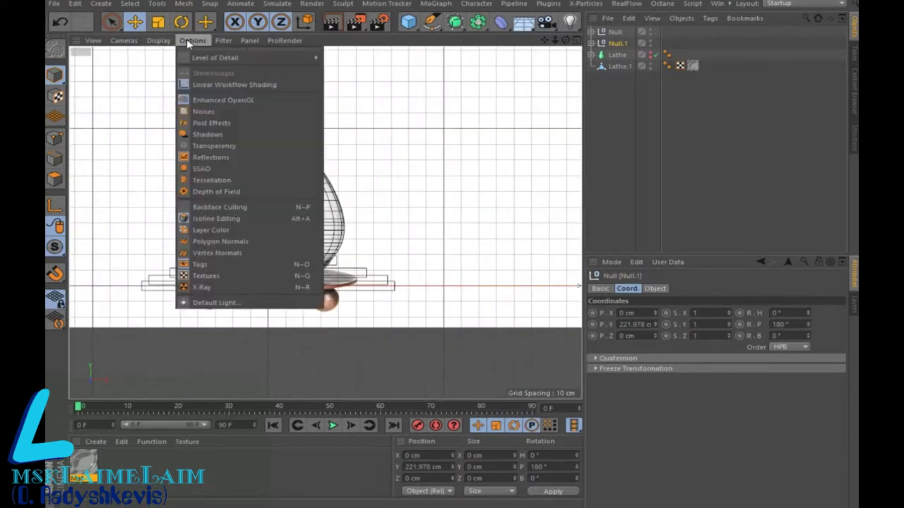
left_click(206, 314)
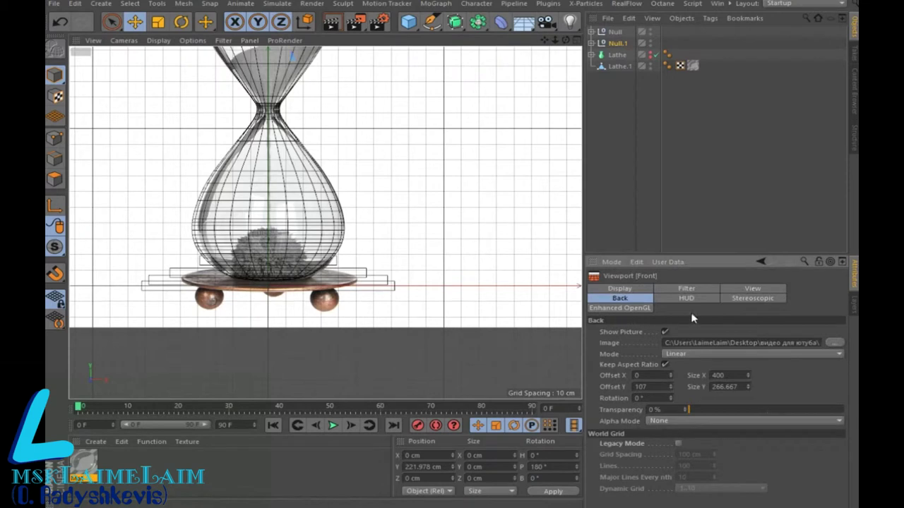
left_click(665, 331)
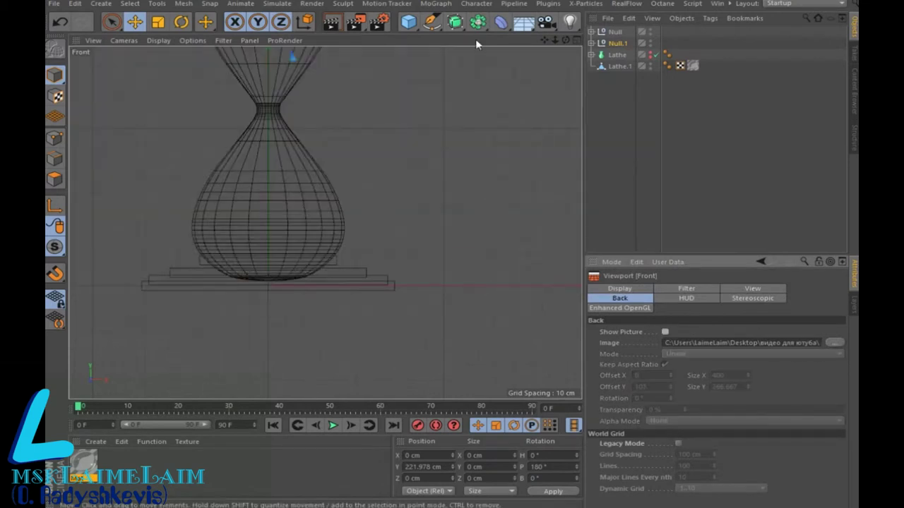
- Raise the top cap slightly and lower the bottom cap Null under the glass
middle_click_drag(308, 187, 325, 223, "alt")
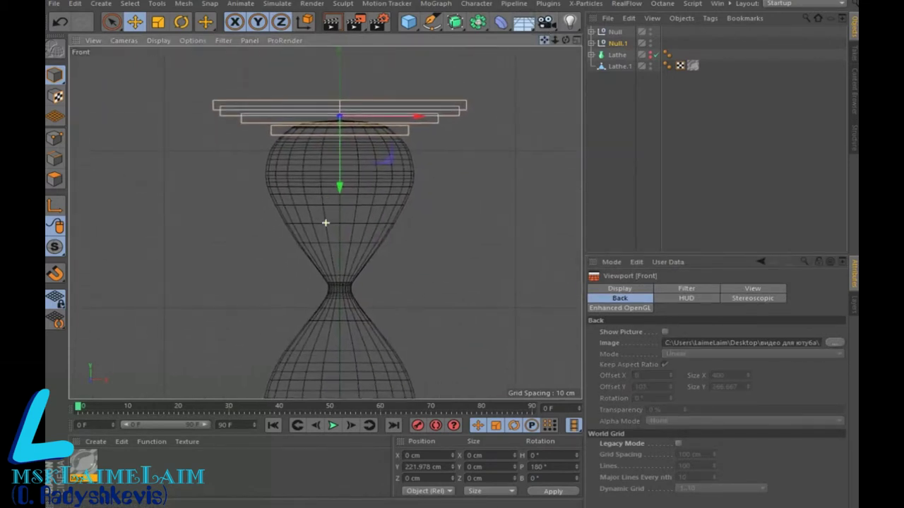
left_click_drag(339, 187, 343, 180)
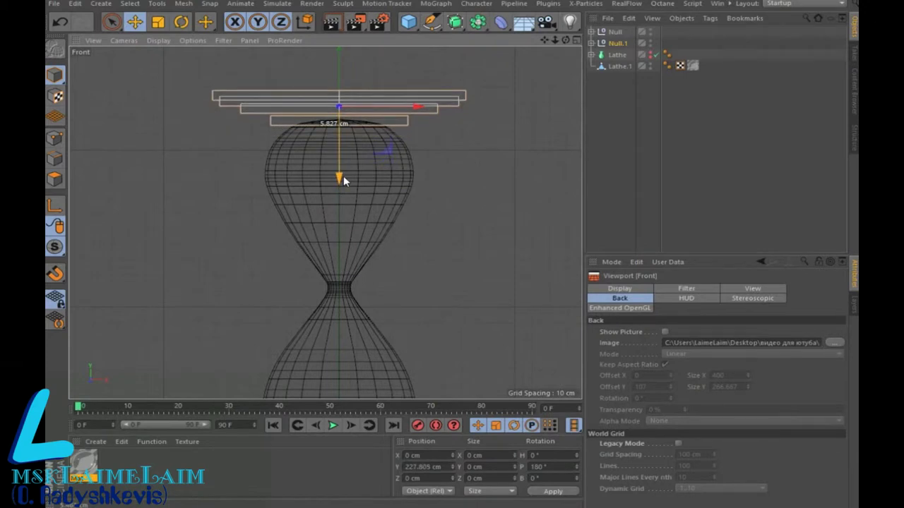
mouse_move(544, 40)
left_mouse_down()
mouse_move(326, 223)
mouse_move(326, 240)
left_mouse_up()
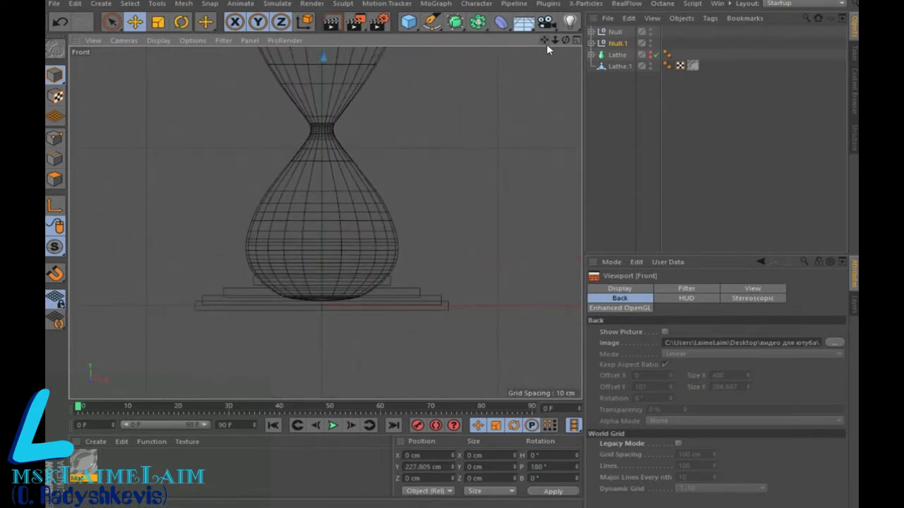
left_click(615, 32)
left_click_drag(322, 223, 325, 238)
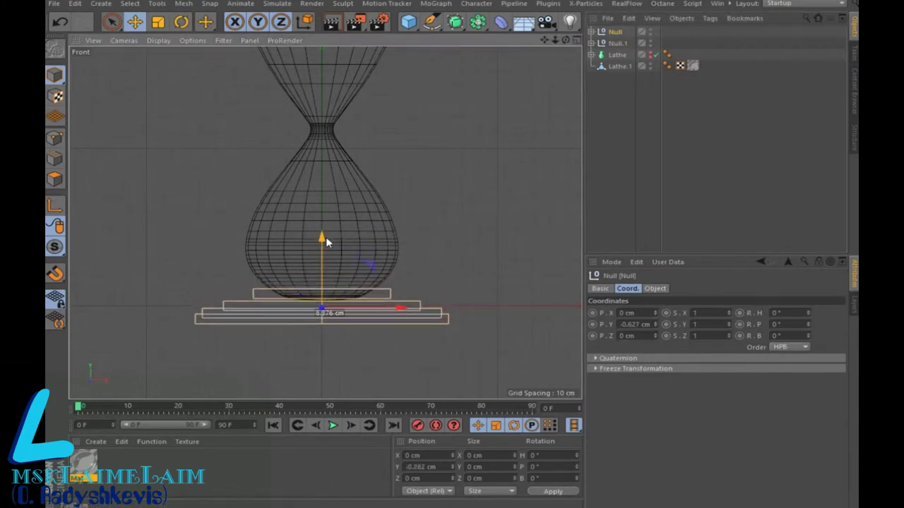
- In the Perspective view, lower top cap Null.1 onto the glass at Y 222.969 cm
middle_click(566, 57)
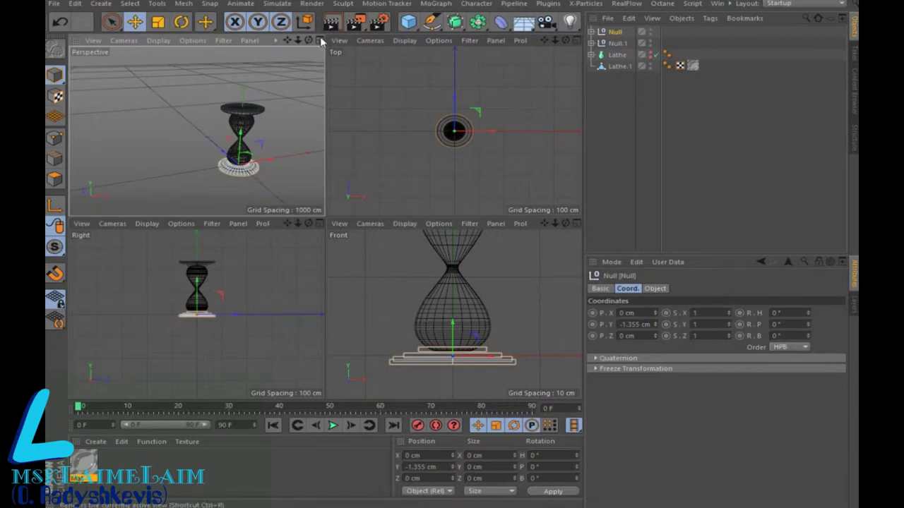
left_click(320, 41)
scroll(457, 255, "up", 3)
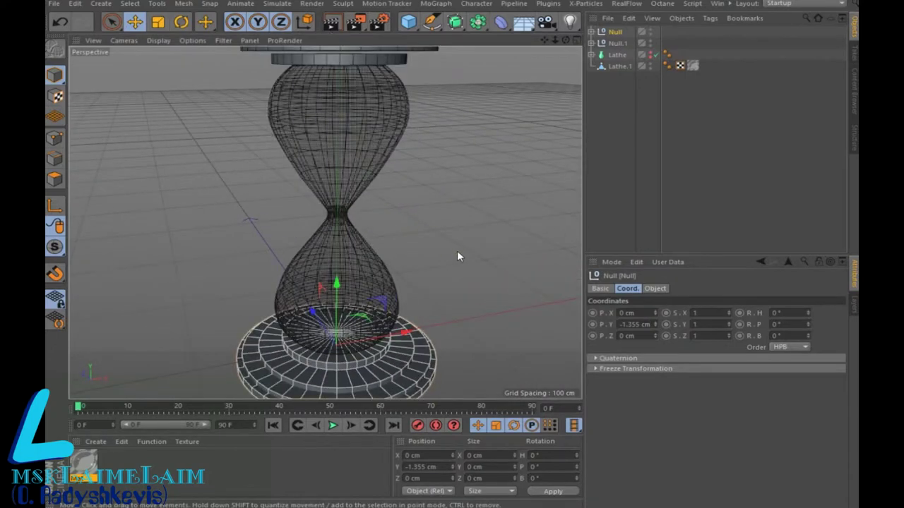
scroll(457, 256, "up", 2)
left_click_drag(544, 40, 471, 221)
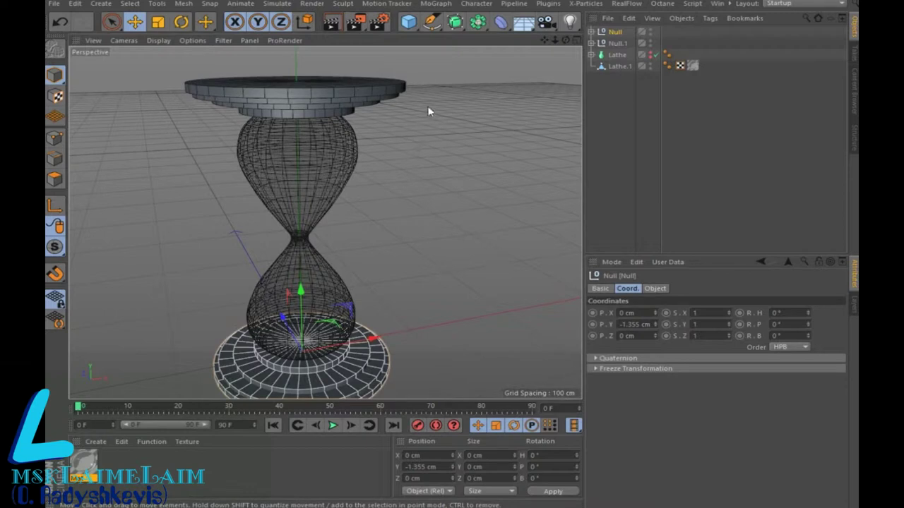
left_click(616, 43)
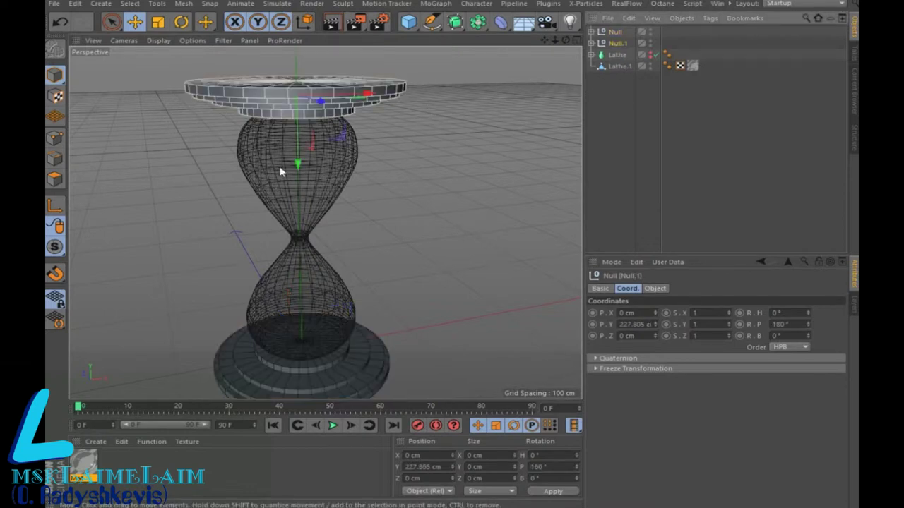
left_click_drag(297, 164, 298, 169)
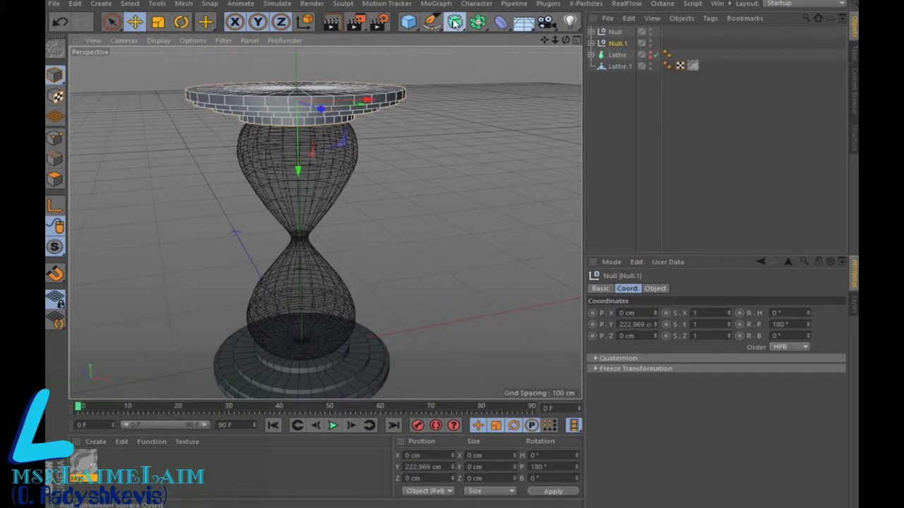
- Wrap the top and bottom cap nulls each in their own Subdivision Surface
left_click_drag(455, 24, 518, 36)
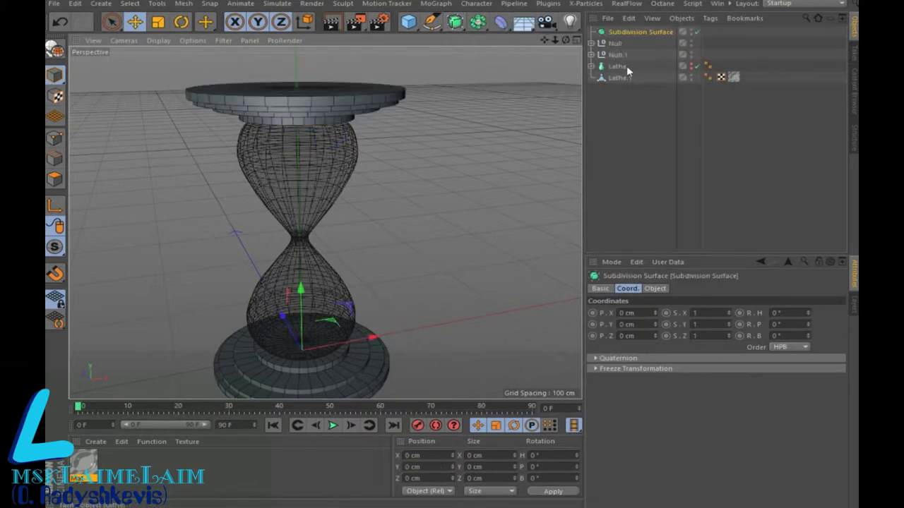
left_click_drag(619, 54, 634, 31)
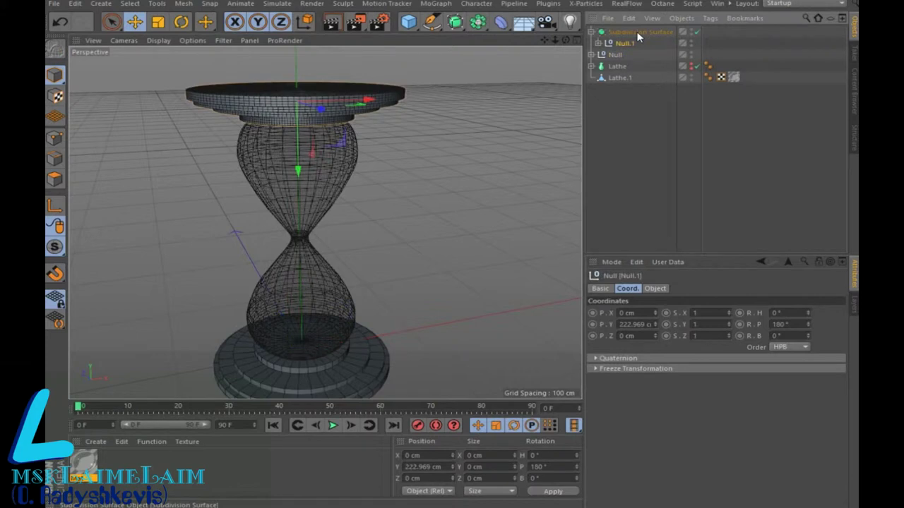
left_click(331, 22)
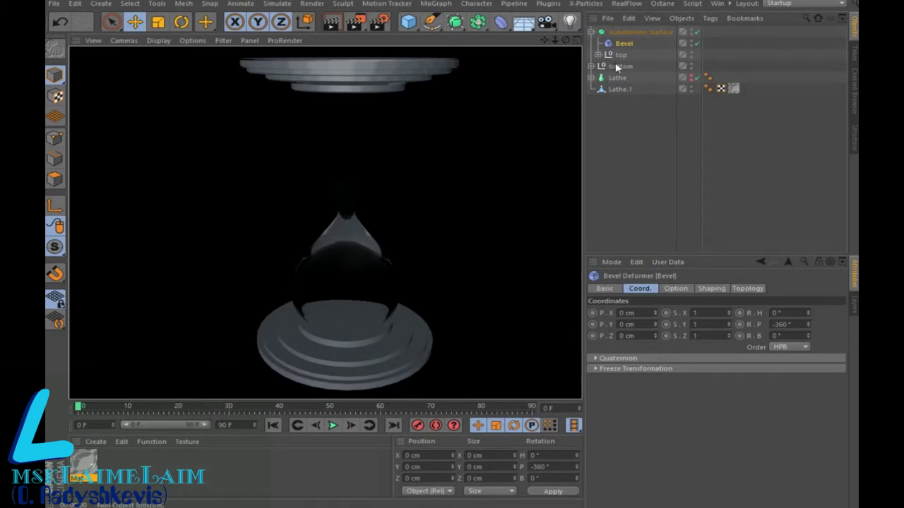
left_click(455, 22)
left_click(494, 36)
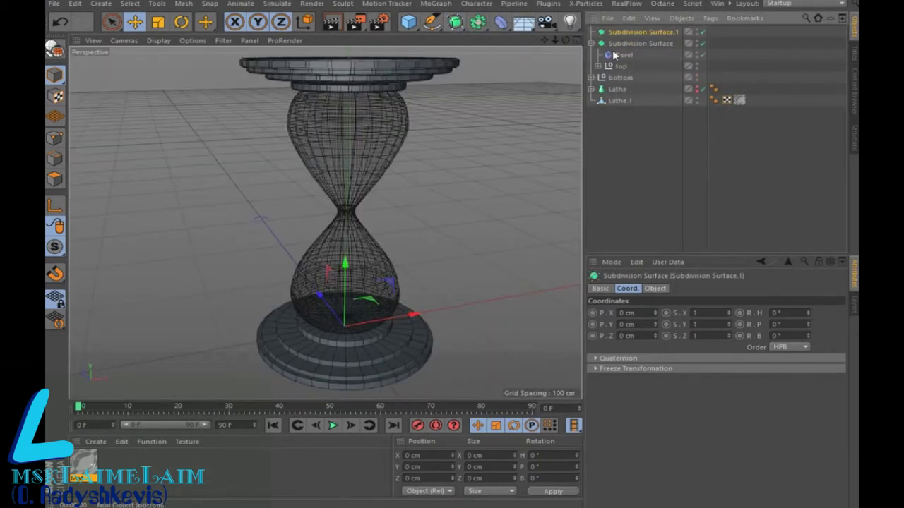
left_click_drag(632, 37, 628, 41)
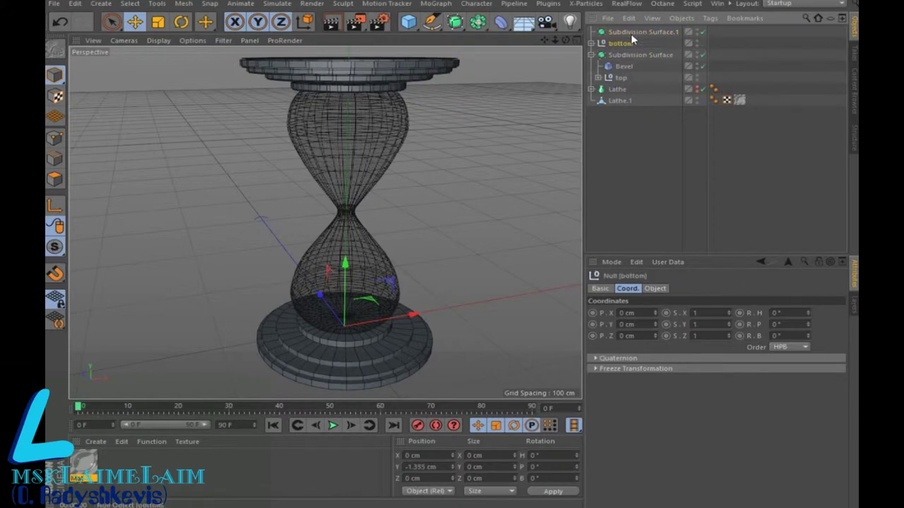
- Add a Bevel deformer inside the subdivision surfaces and preview-render the beveled caps
left_click(500, 22)
left_click(165, 183)
mouse_move(620, 31)
left_mouse_down()
mouse_move(618, 54)
mouse_move(633, 30)
left_mouse_up()
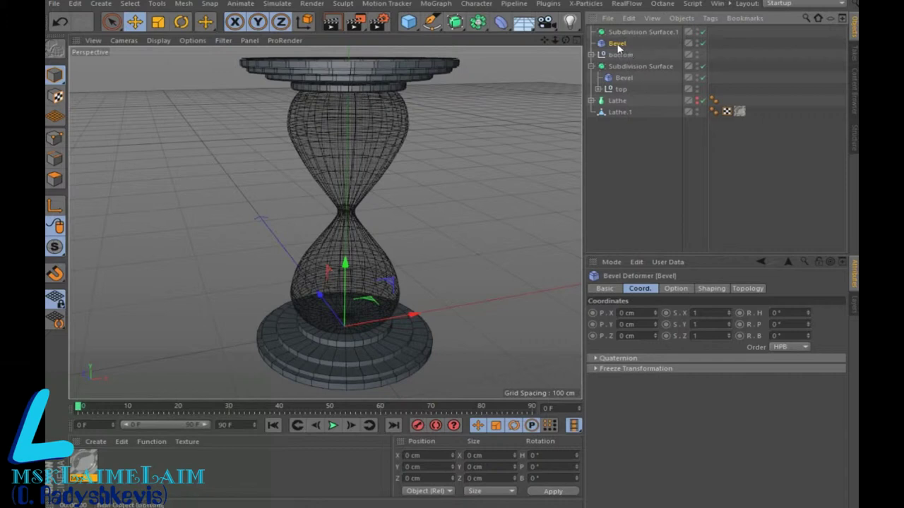
left_click_drag(623, 63, 624, 51)
left_click(628, 55)
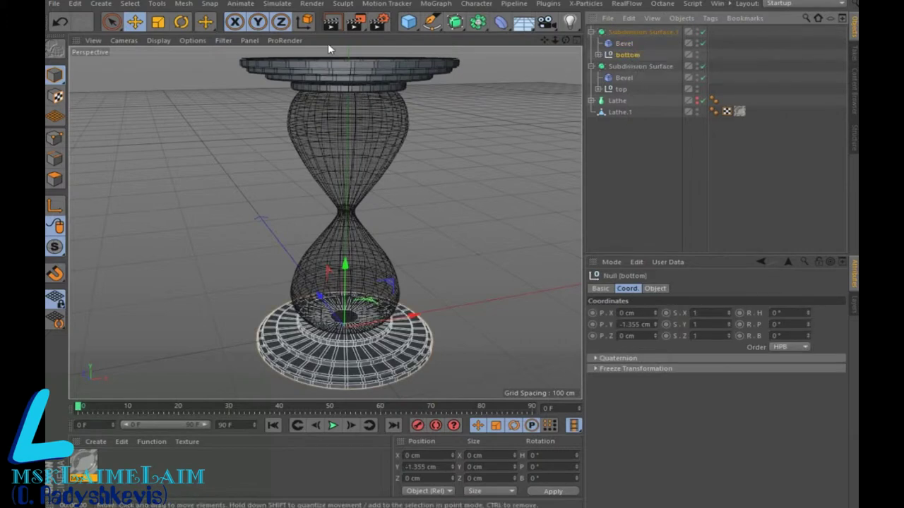
left_click(331, 21)
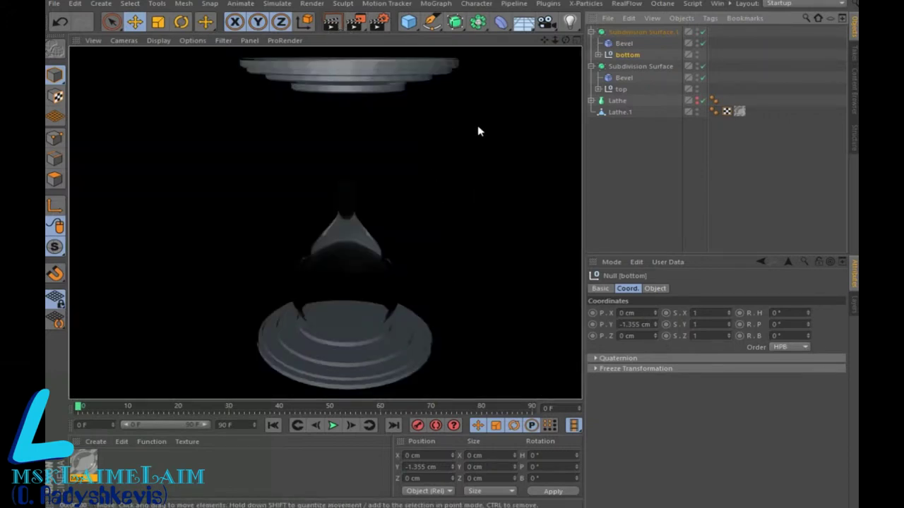
left_click(621, 77)
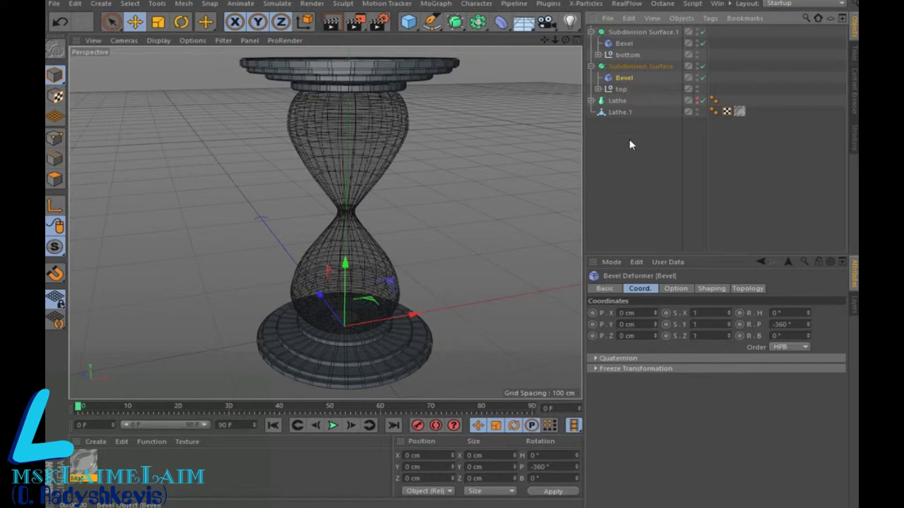
- Add a Cylinder pillar, setting its radius to 20 cm and thinning it to 7 cm
left_click(415, 26)
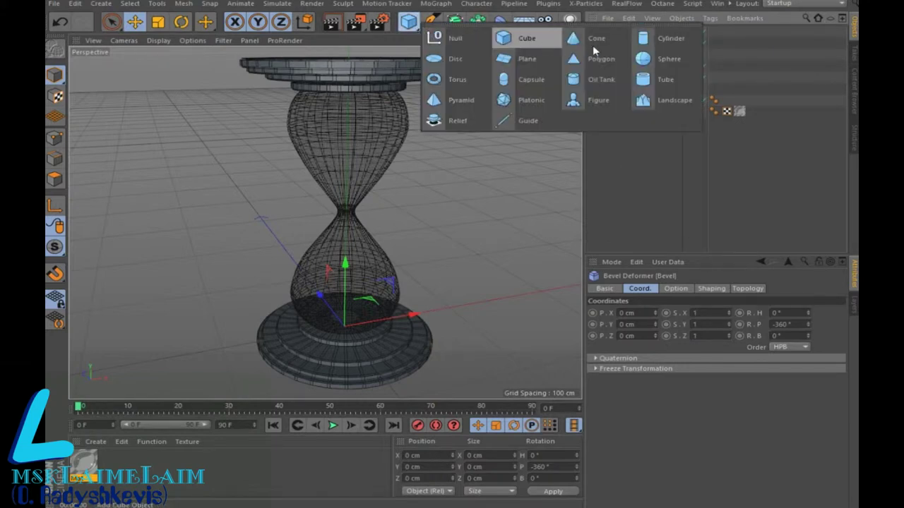
left_click(650, 41)
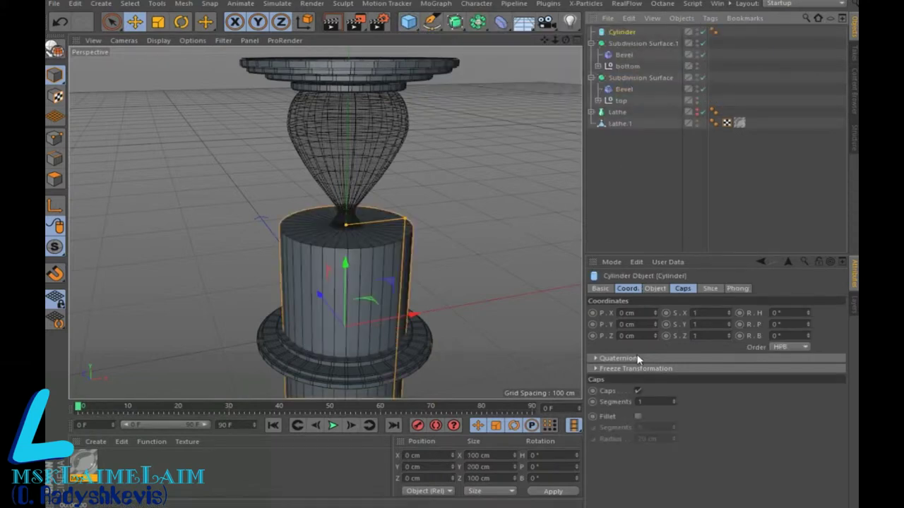
left_click(656, 290)
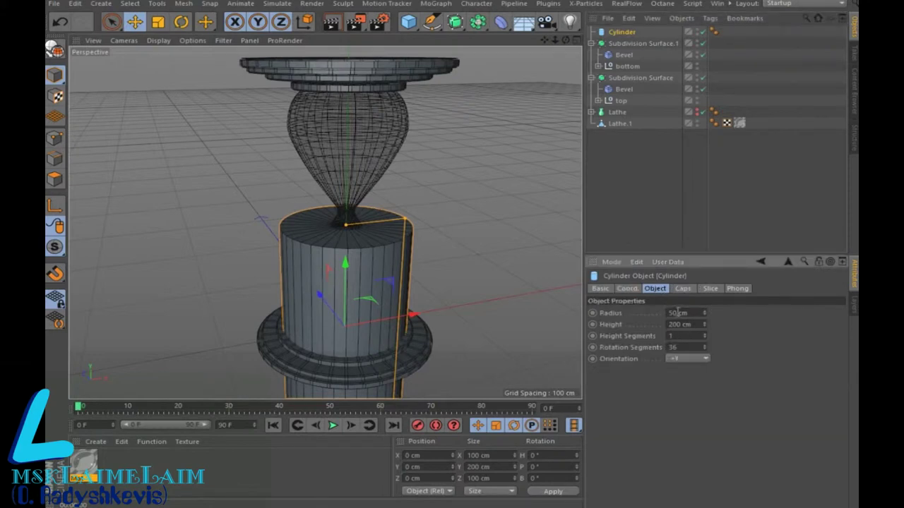
type("20")
key("Return")
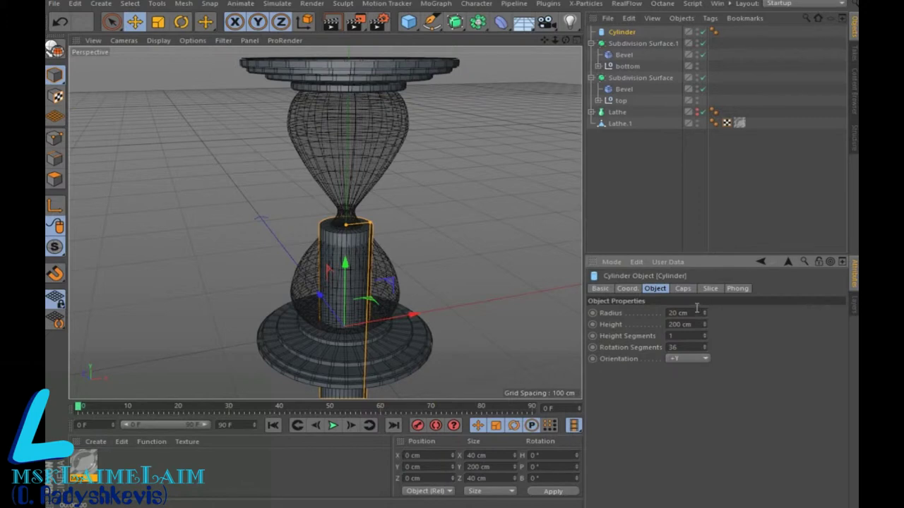
left_click_drag(704, 313, 708, 320)
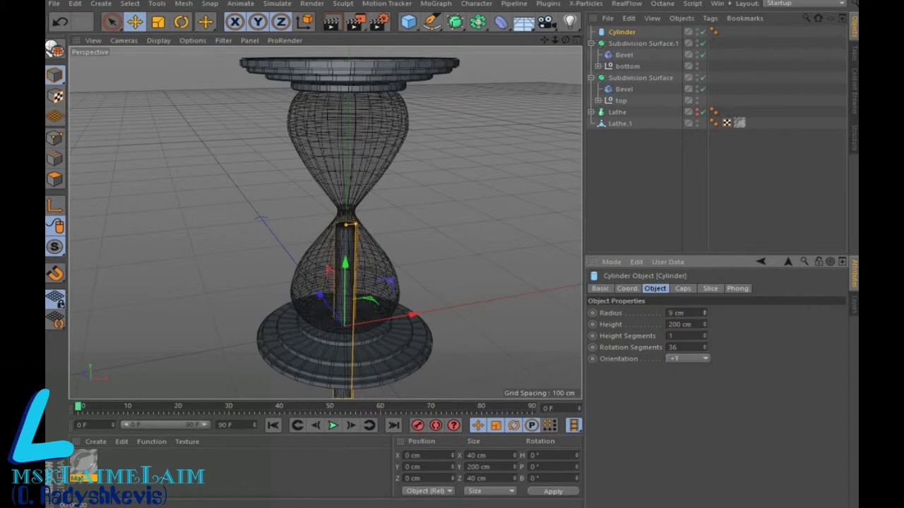
- Move the pillar left of the glass, stretch it to span the caps, and raise it between them
middle_click(537, 66)
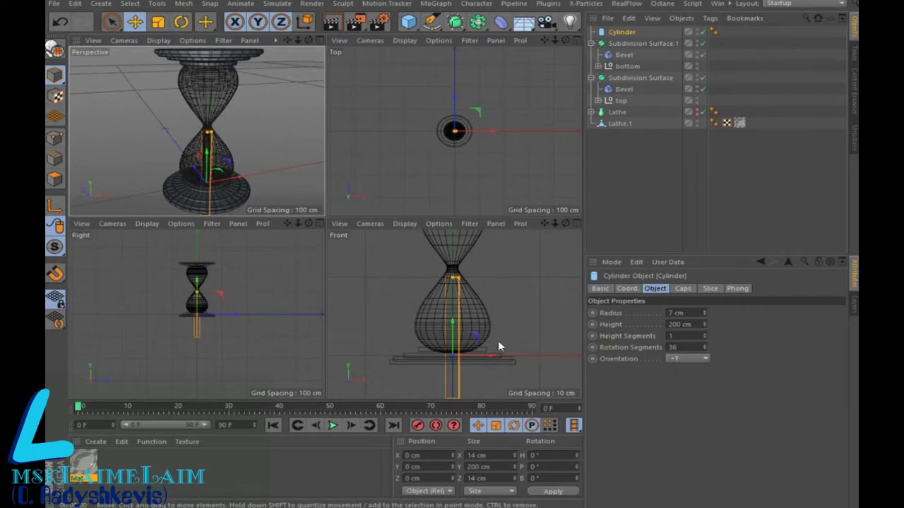
mouse_move(487, 358)
left_mouse_down()
mouse_move(454, 359)
mouse_move(422, 296)
mouse_move(424, 249)
left_mouse_up()
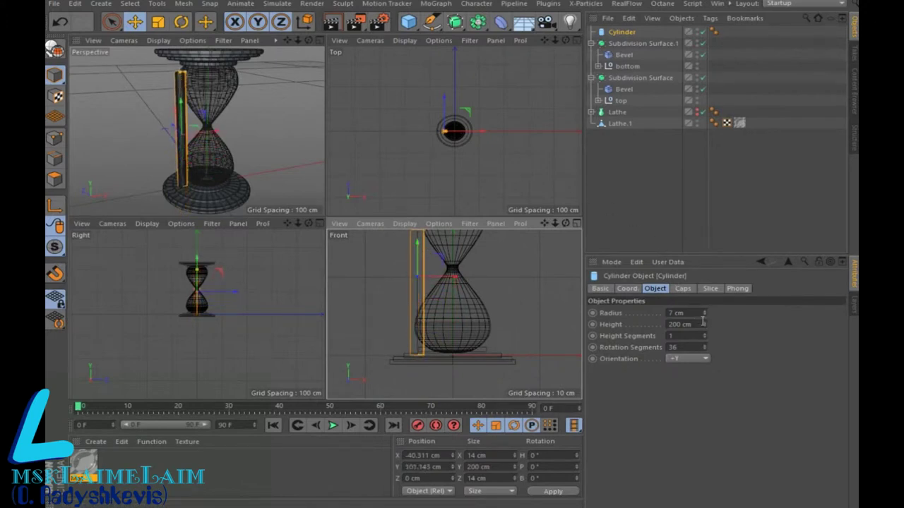
left_click_drag(704, 324, 704, 310)
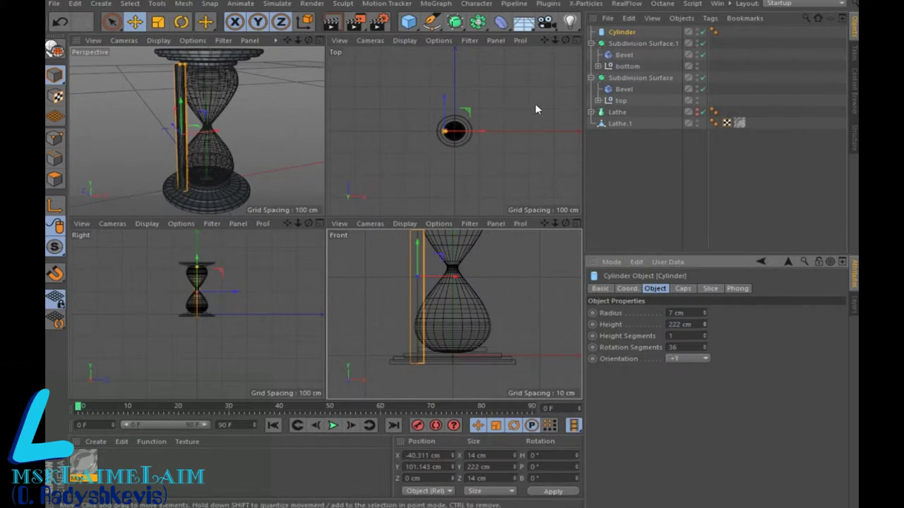
left_click(577, 225)
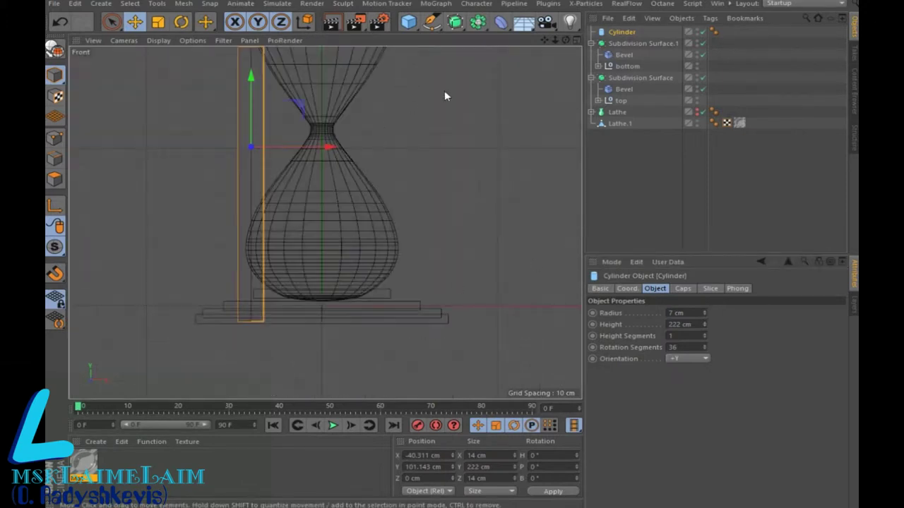
left_click_drag(544, 40, 305, 179)
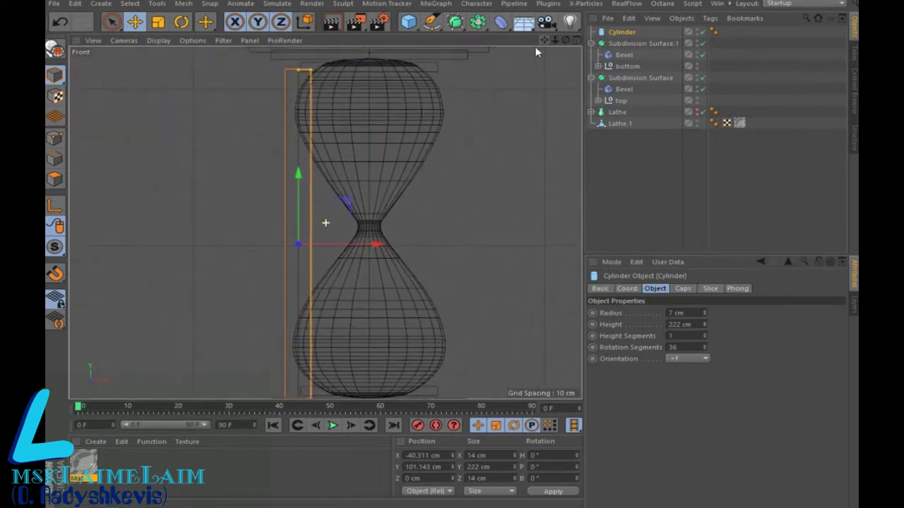
left_click_drag(299, 175, 297, 156)
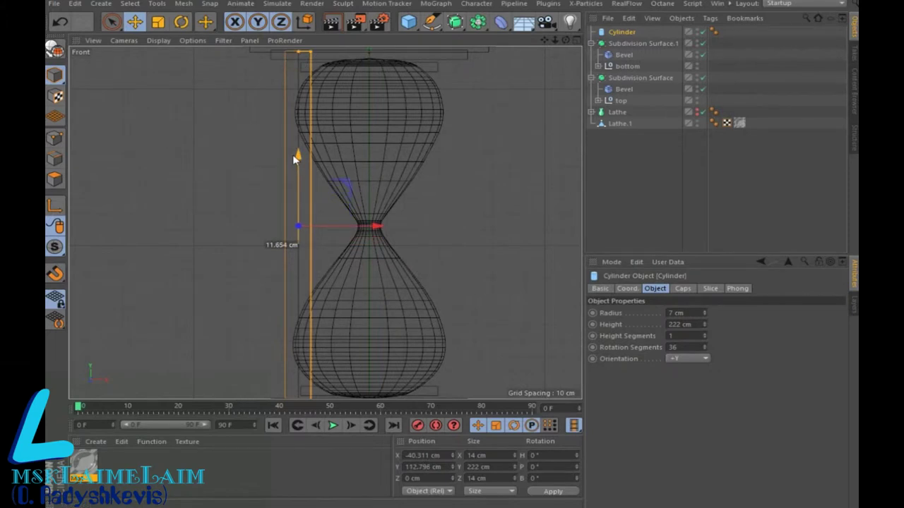
left_click_drag(346, 224, 331, 225)
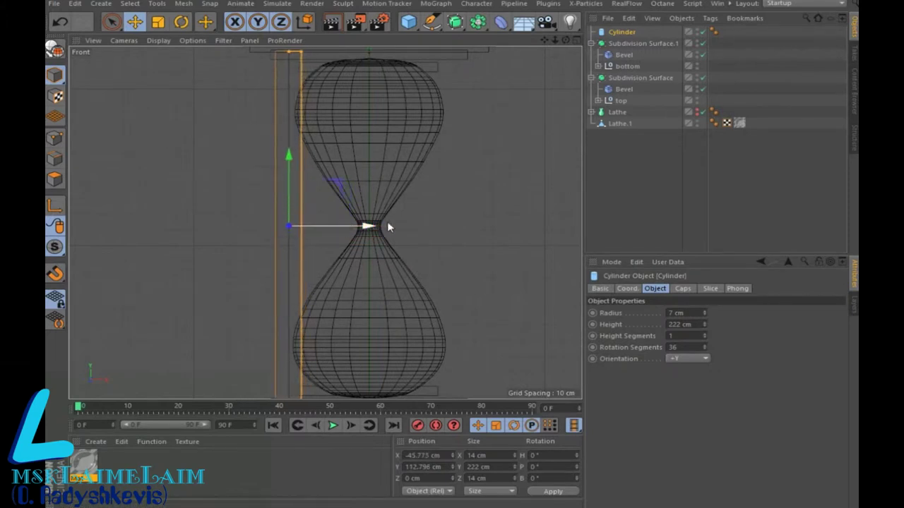
scroll(460, 224, "down", 3)
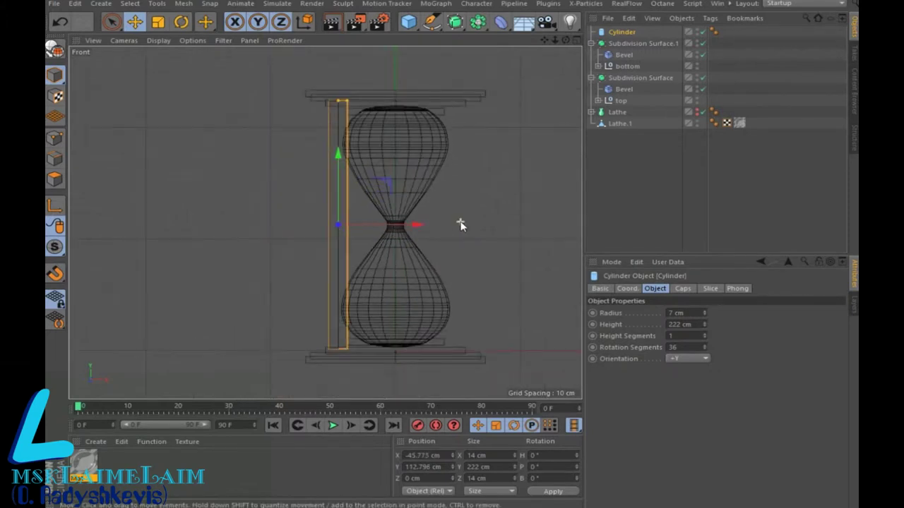
- Thin the pillar to a 5 cm radius and add a Tube primitive
left_click(578, 39)
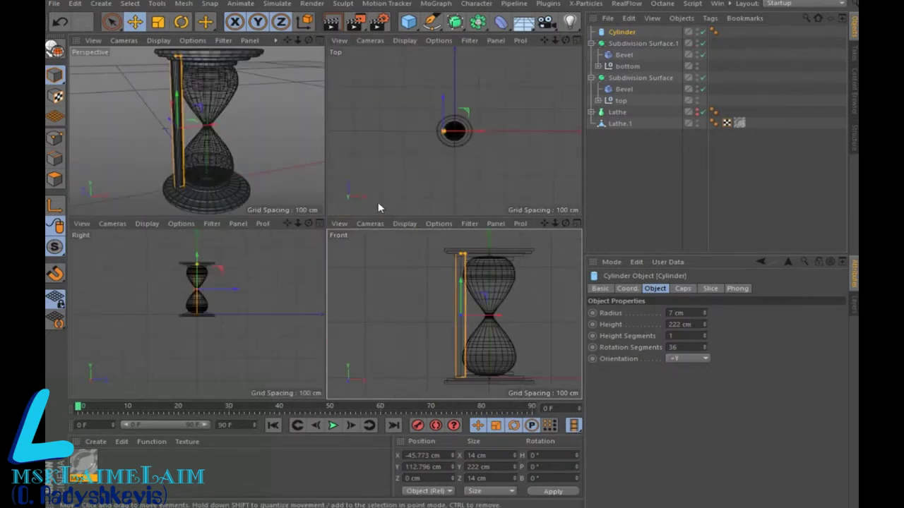
left_click(318, 39)
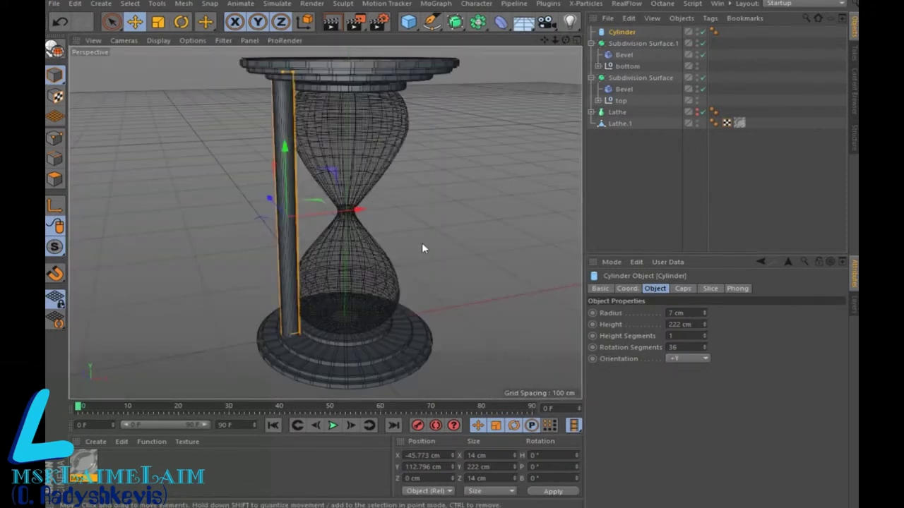
scroll(423, 246, "up", 2)
scroll(417, 247, "down", 1)
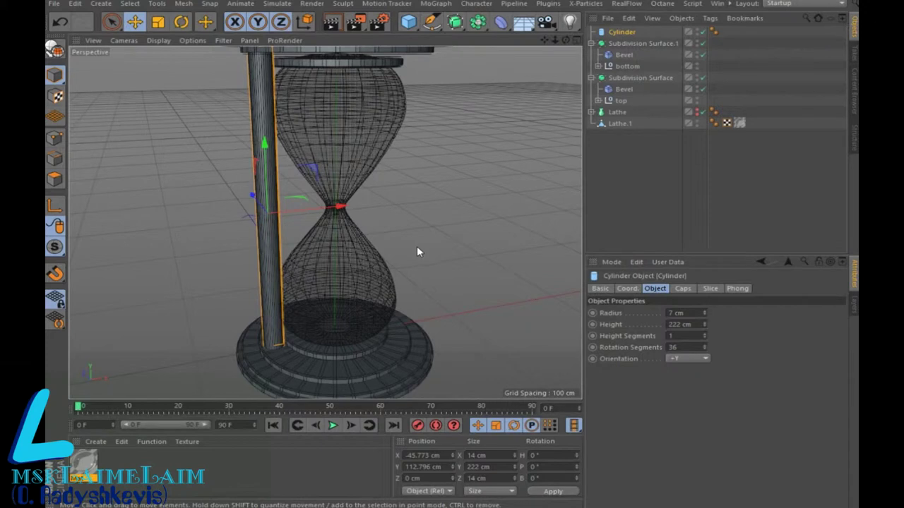
left_click(705, 315)
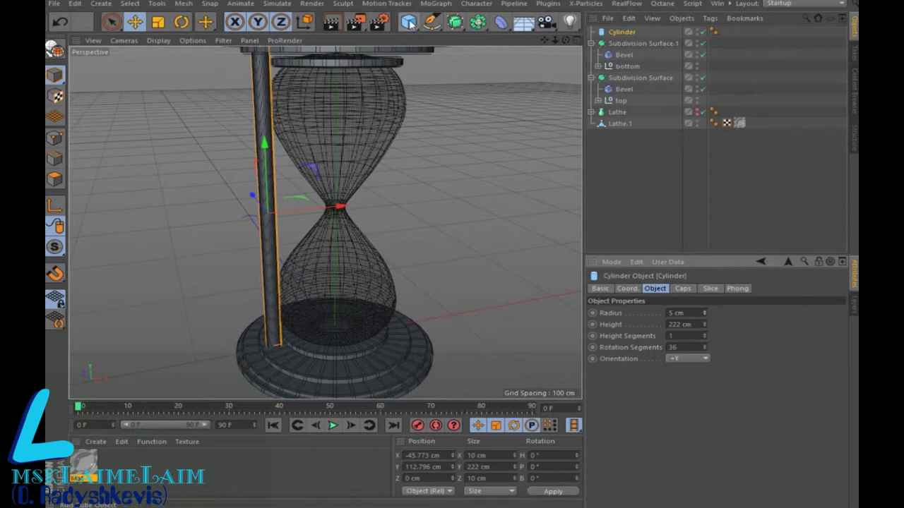
left_click_drag(410, 24, 662, 77)
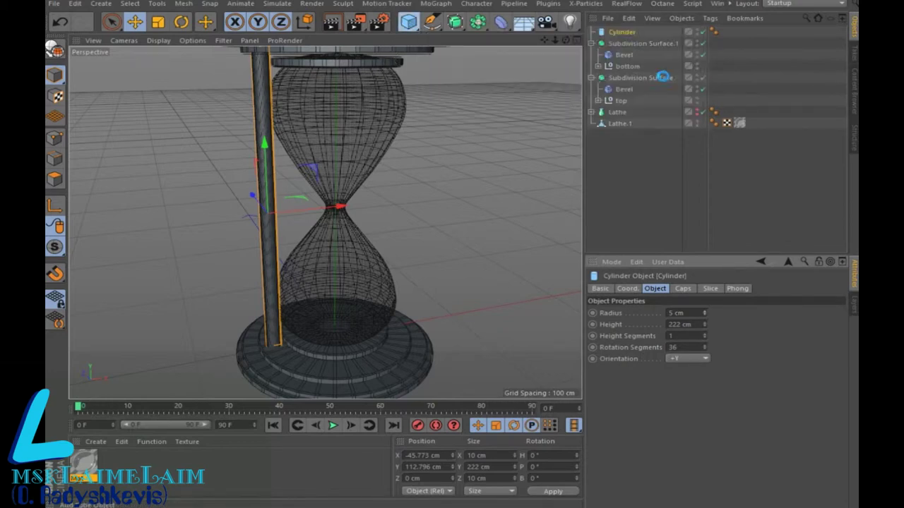
- Flatten the tube into an 18 cm tall ring with 32 cm inner and 49 cm outer radius
left_click_drag(703, 324, 703, 381)
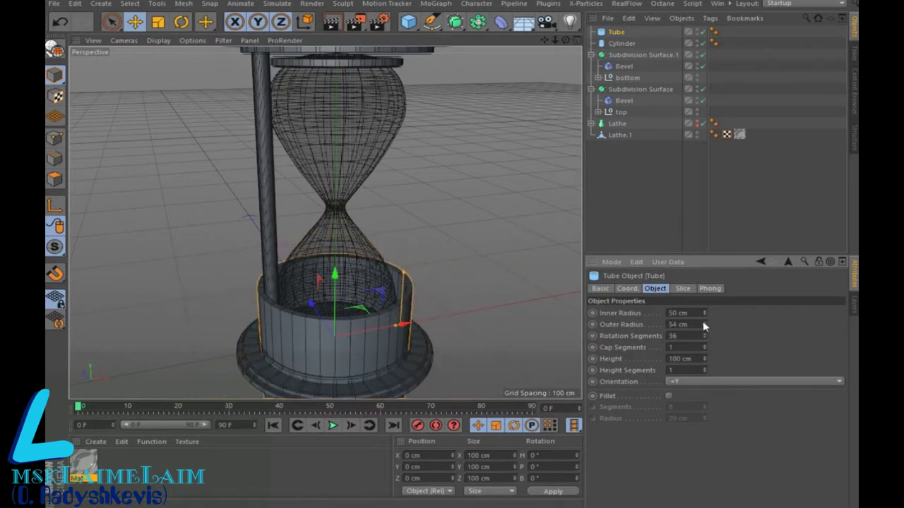
left_click_drag(704, 359, 704, 395)
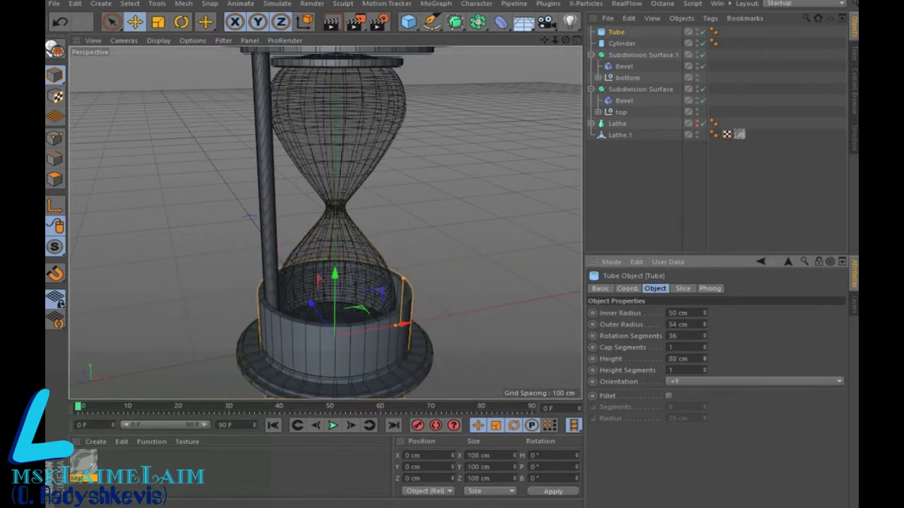
left_click_drag(705, 358, 706, 351)
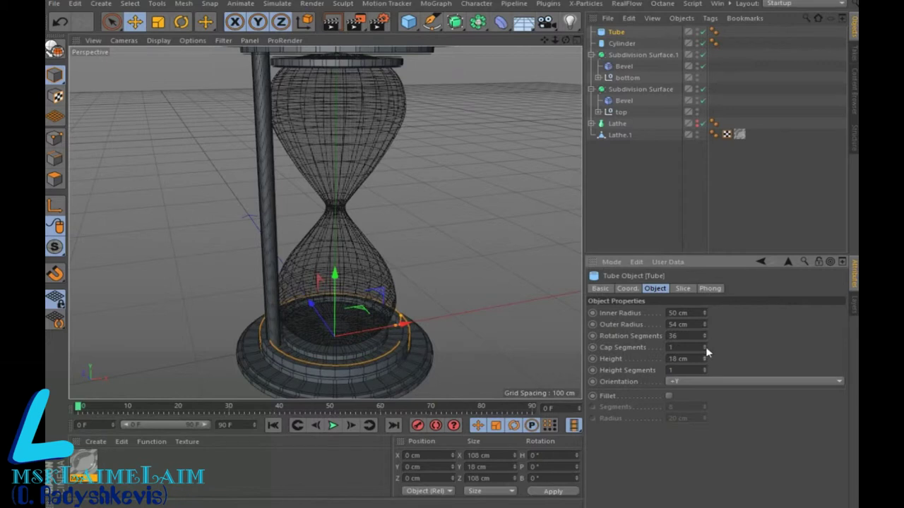
left_click_drag(706, 313, 708, 318)
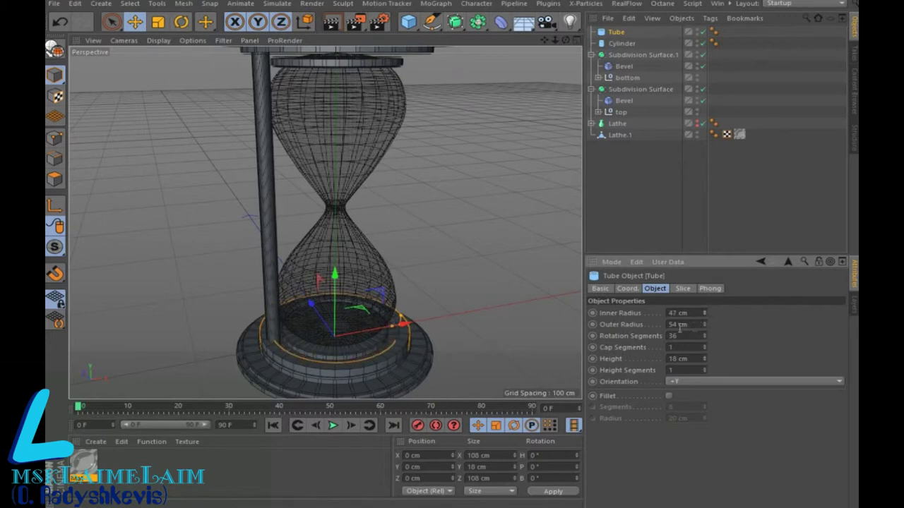
left_click_drag(705, 324, 706, 332)
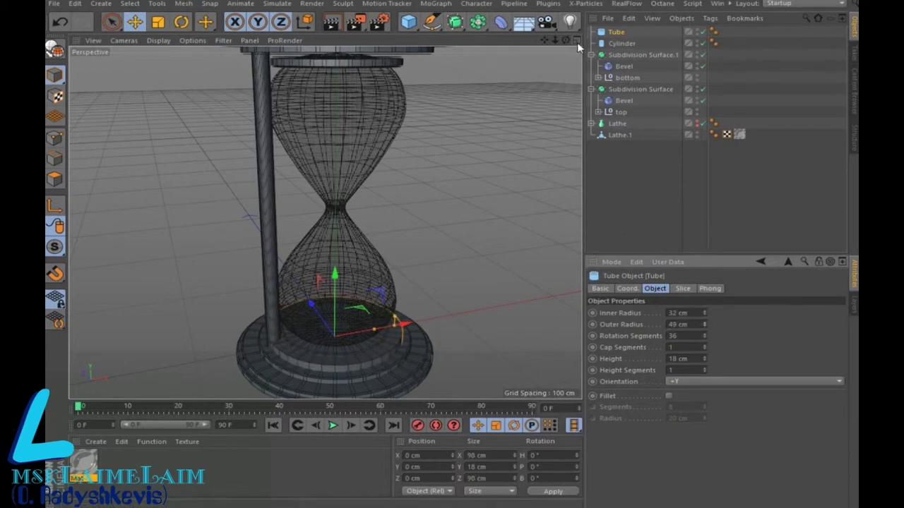
- Reselect the Tube and enter 7 cm for its radius values
left_click(619, 44)
left_click(615, 32)
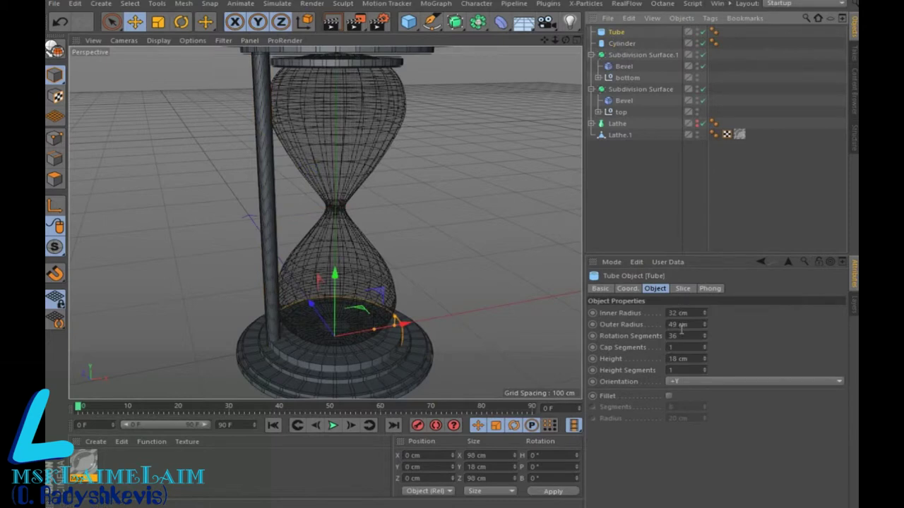
double_click(677, 324)
type("7")
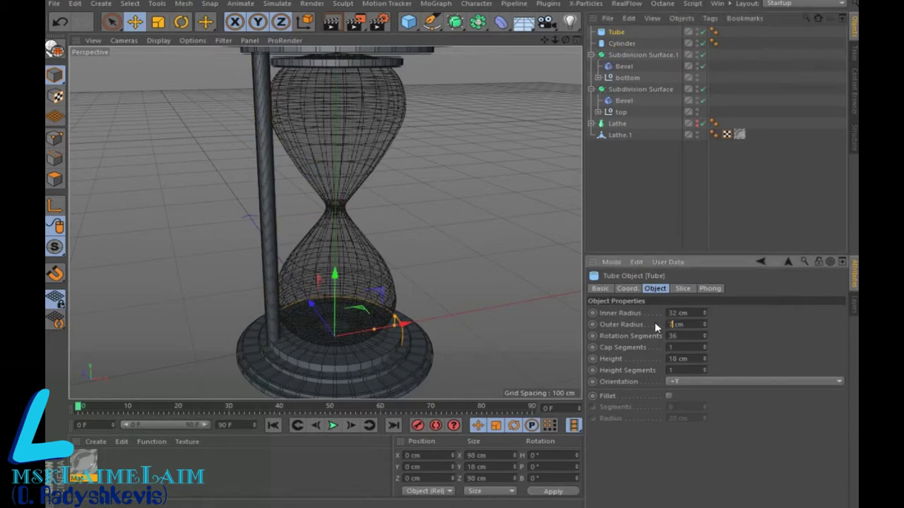
key("shift+Tab")
type("7")
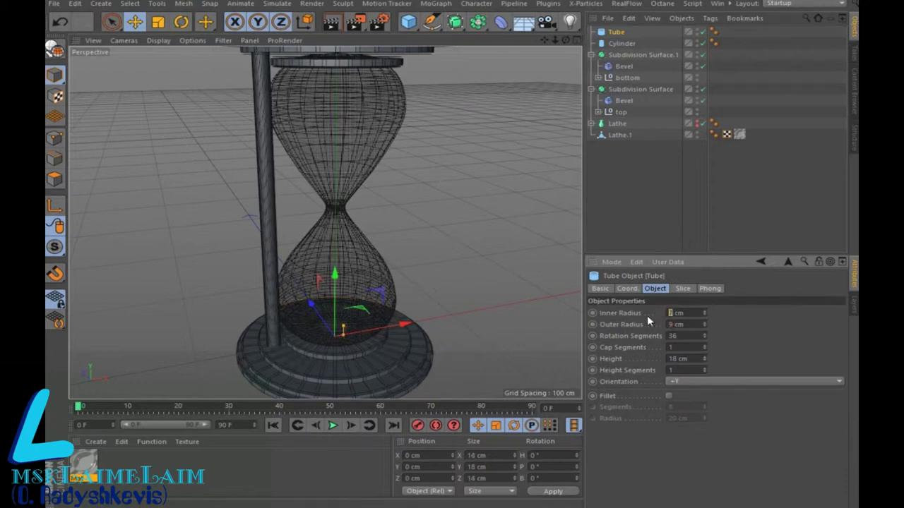
key("Return")
- In the Front view, move the tube left and up to centre it on the pillar
left_click(576, 40)
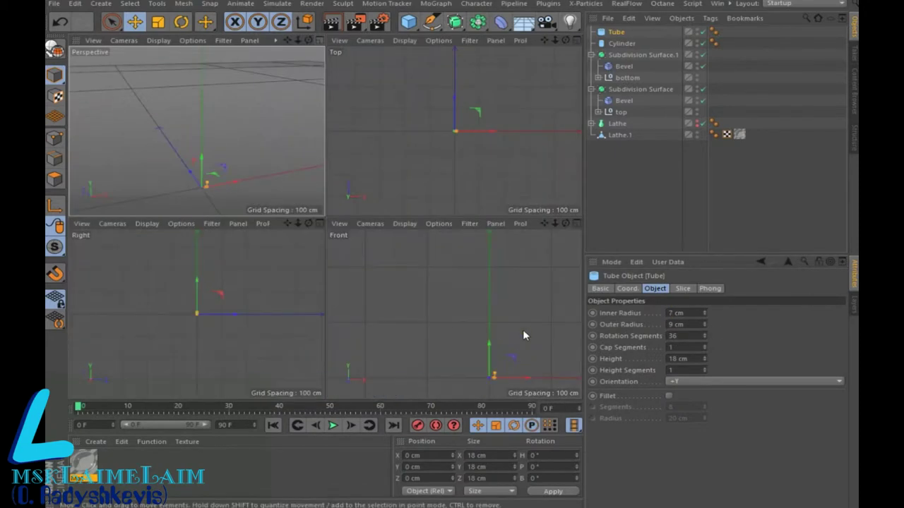
left_click(575, 223)
scroll(371, 271, "up", 2)
mouse_move(496, 378)
left_mouse_down()
mouse_move(400, 382)
mouse_move(411, 382)
left_mouse_up()
left_click_drag(325, 347, 326, 337)
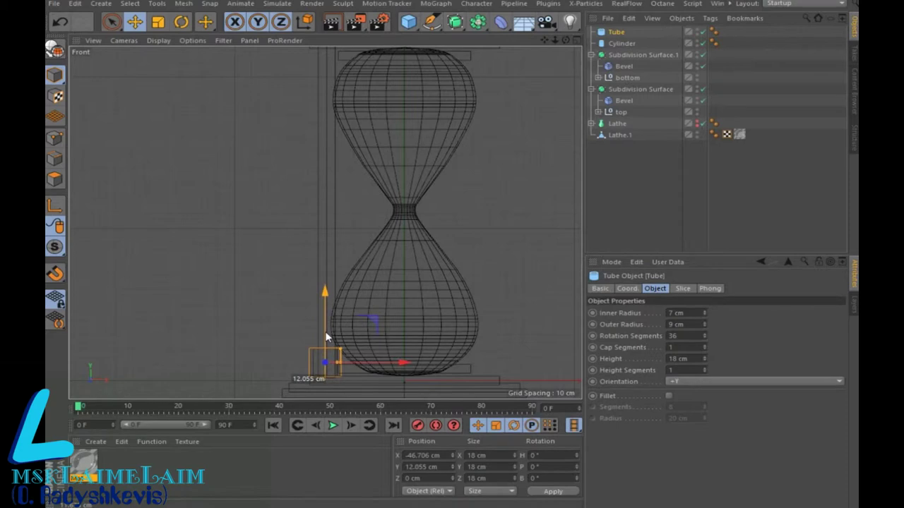
left_click_drag(372, 366, 375, 365)
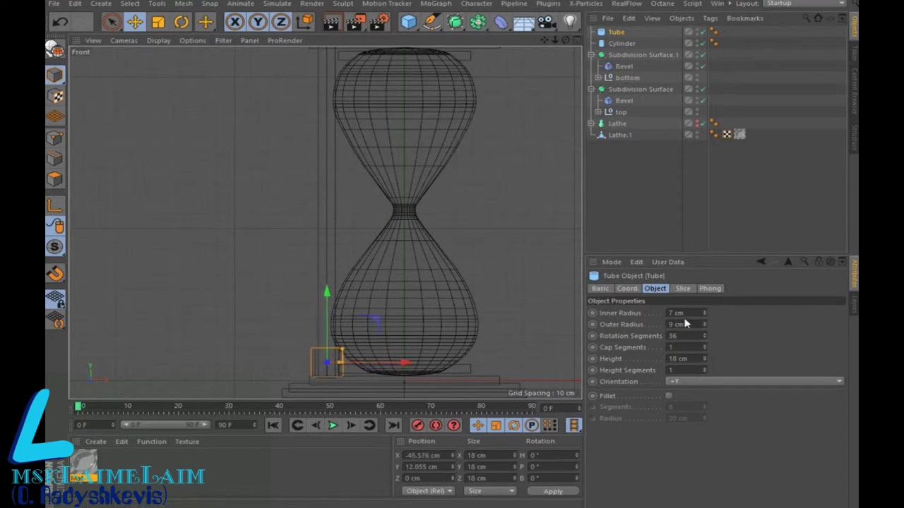
- Shorten the collar to 10 cm, set its outer radius to 8 cm, and lower it onto the base
left_click_drag(705, 360, 706, 367)
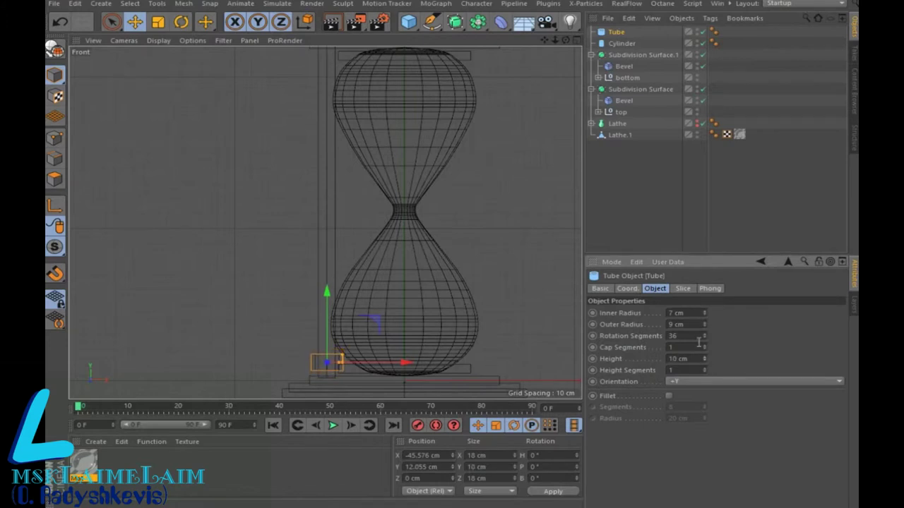
left_click(705, 327)
left_click_drag(332, 327, 331, 333)
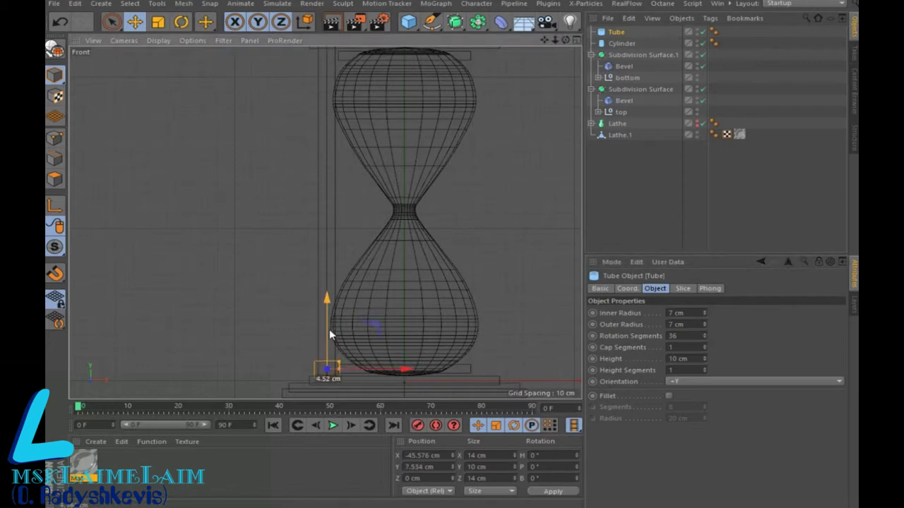
left_click(704, 322)
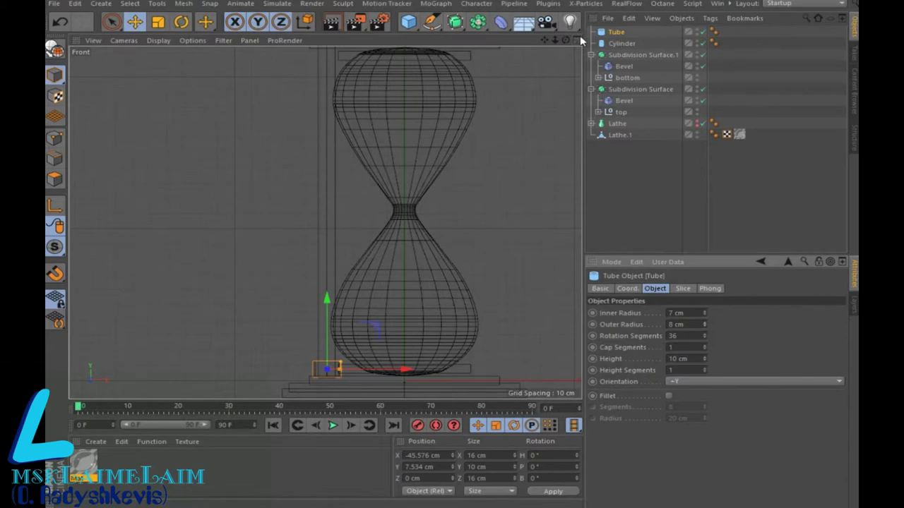
left_click(576, 40)
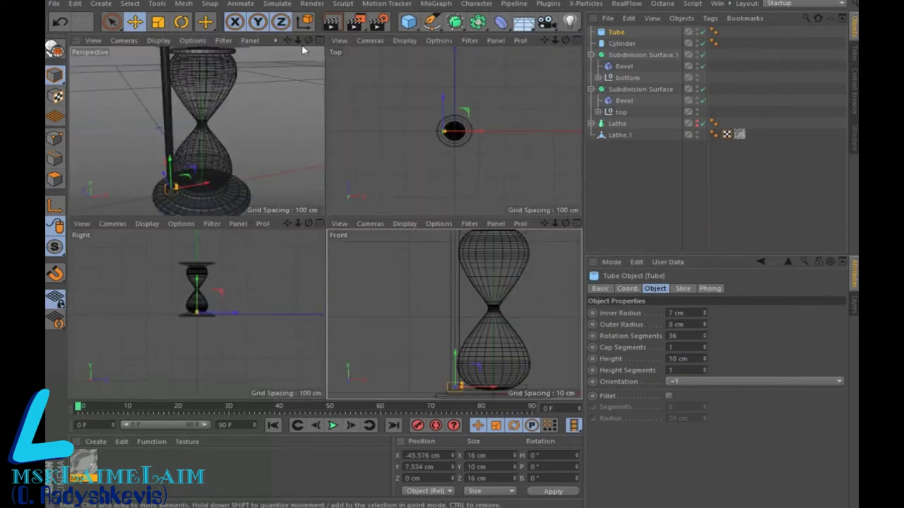
- Reduce the Tube collar's height to 7 cm and its inner radius to 5 cm
left_click(319, 40)
scroll(294, 373, "up", 3)
scroll(293, 373, "up", 3)
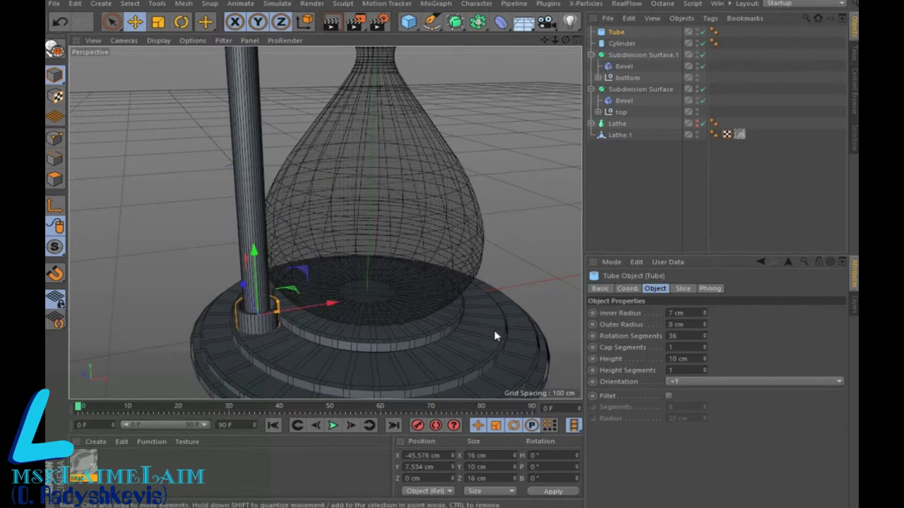
left_click(706, 360)
left_click(705, 360)
left_click(706, 360)
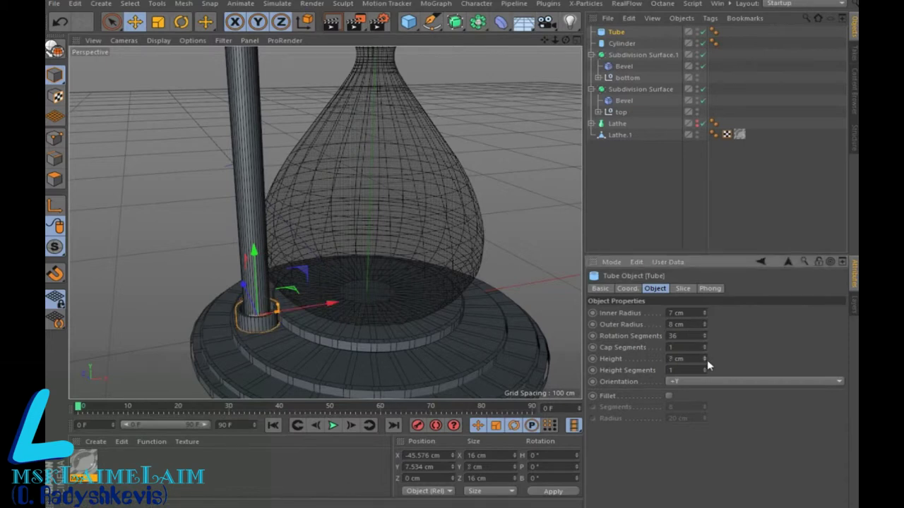
left_click(704, 316)
left_click(575, 41)
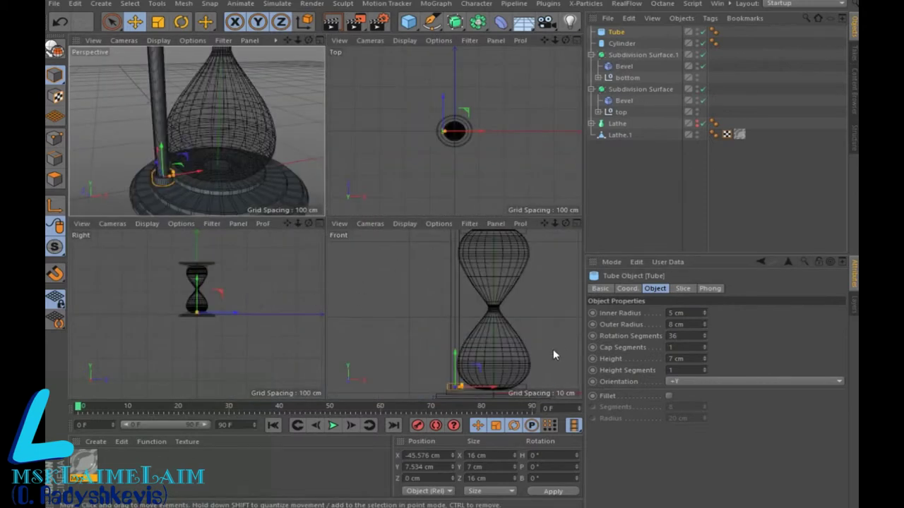
left_click(572, 224)
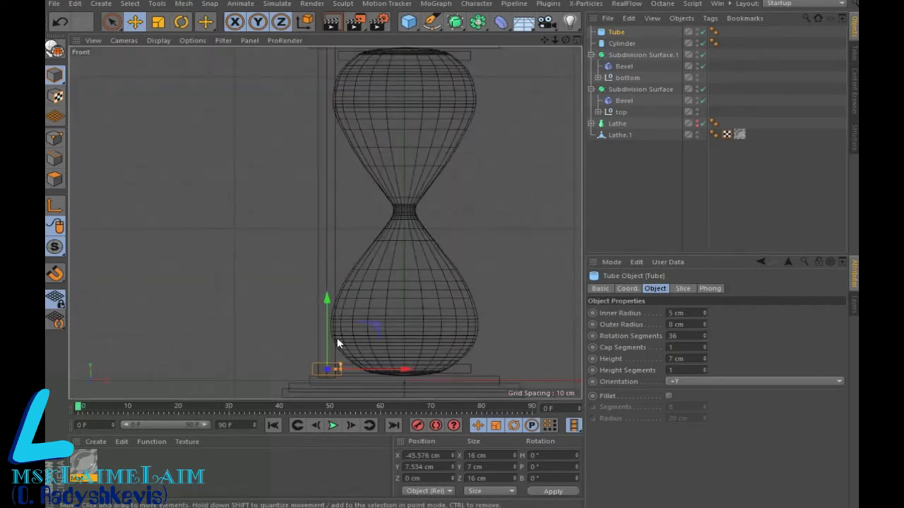
- Ctrl-drag a copy of the collar, Tube.1, up to the pillar's top plate
left_click_drag(329, 304, 362, 56)
scroll(355, 117, "down", 2)
scroll(355, 118, "up", 3)
scroll(355, 127, "down", 2)
scroll(333, 86, "up", 2)
left_click_drag(545, 40, 557, 95)
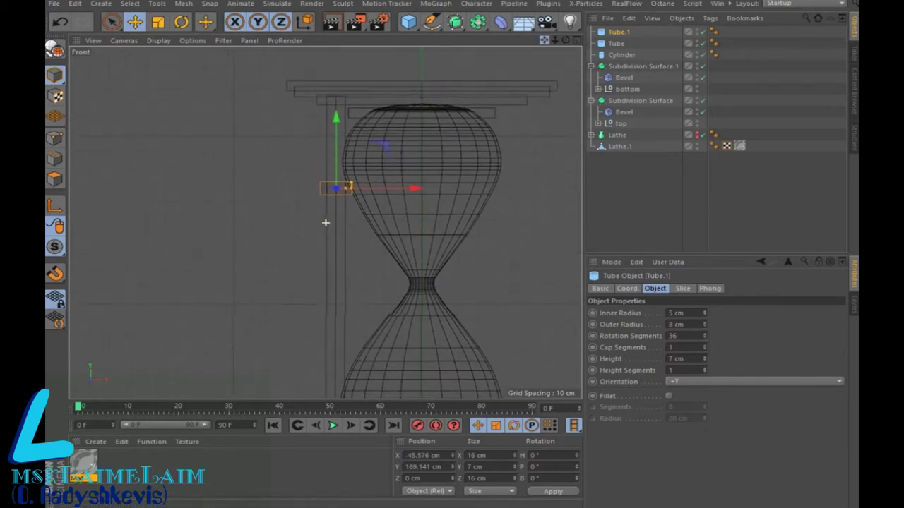
left_click_drag(334, 129, 340, 53)
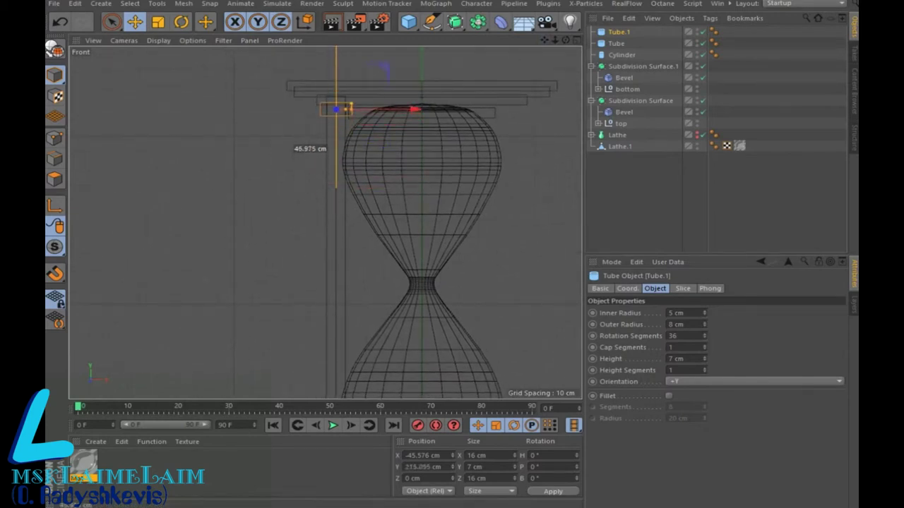
left_click(576, 39)
- Group both collars with the pillar cylinder into Null and duplicate the group
scroll(224, 185, "down", 3)
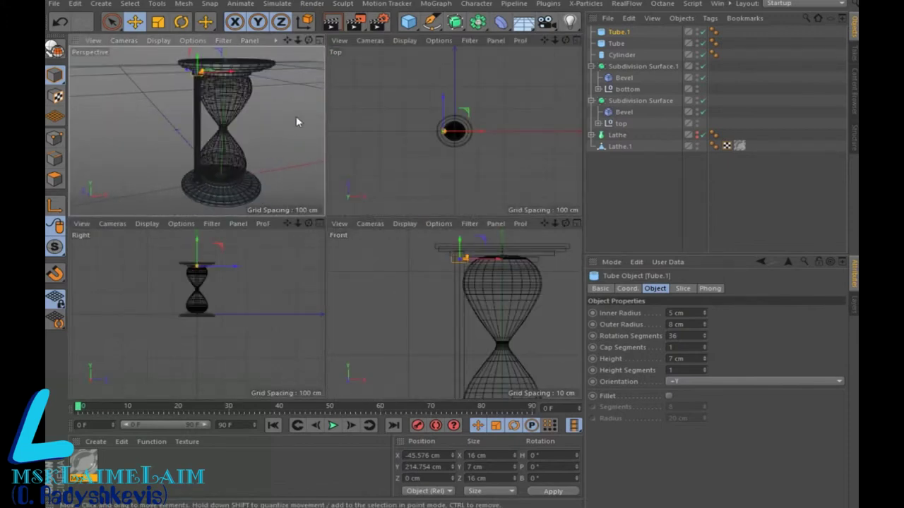
left_click(620, 54, "ctrl")
right_click(621, 55)
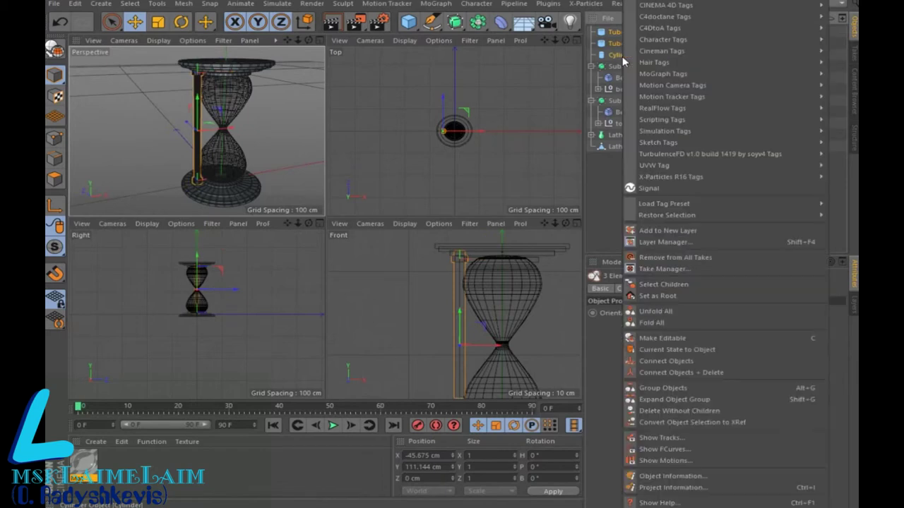
left_click(658, 388)
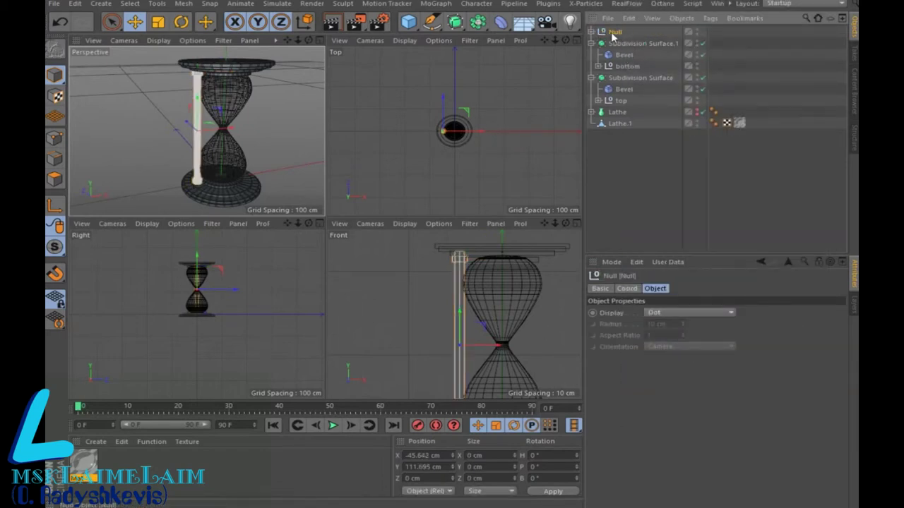
left_click_drag(613, 34, 619, 42, "ctrl")
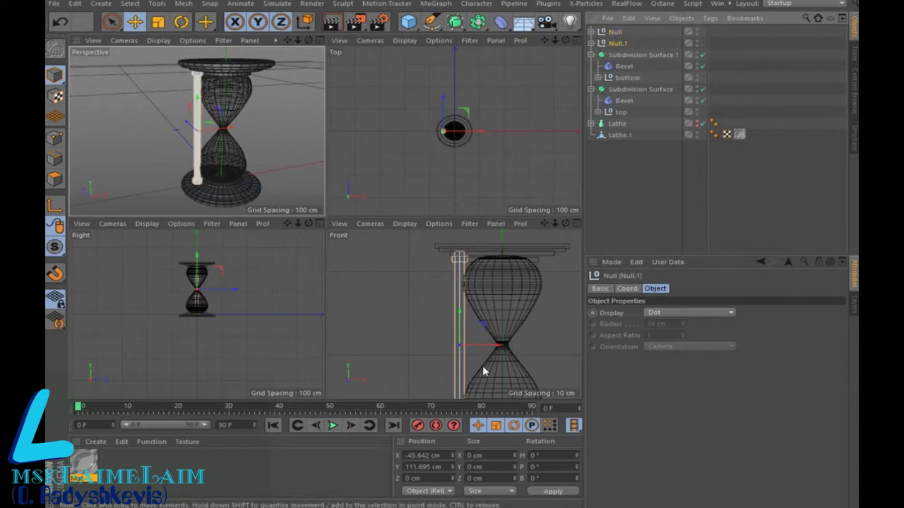
- Move pillar copy Null.1 to the glass's right at X 48.556 cm and duplicate it as Null.2
middle_click(497, 376)
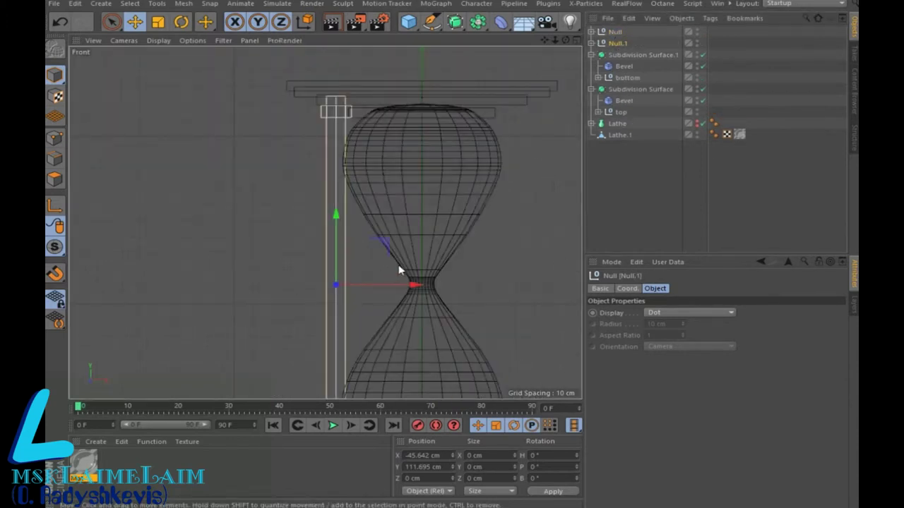
scroll(526, 199, "down", 2)
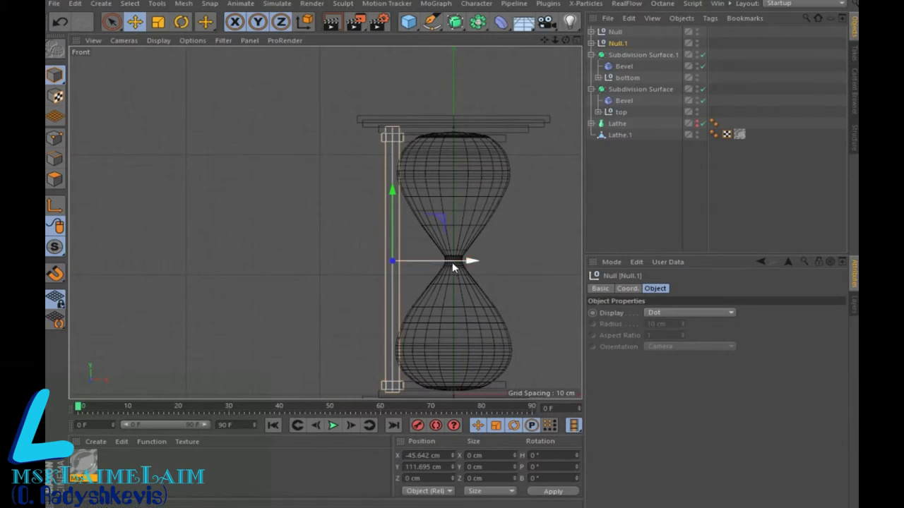
left_click_drag(468, 261, 578, 261)
left_click_drag(548, 217, 563, 219)
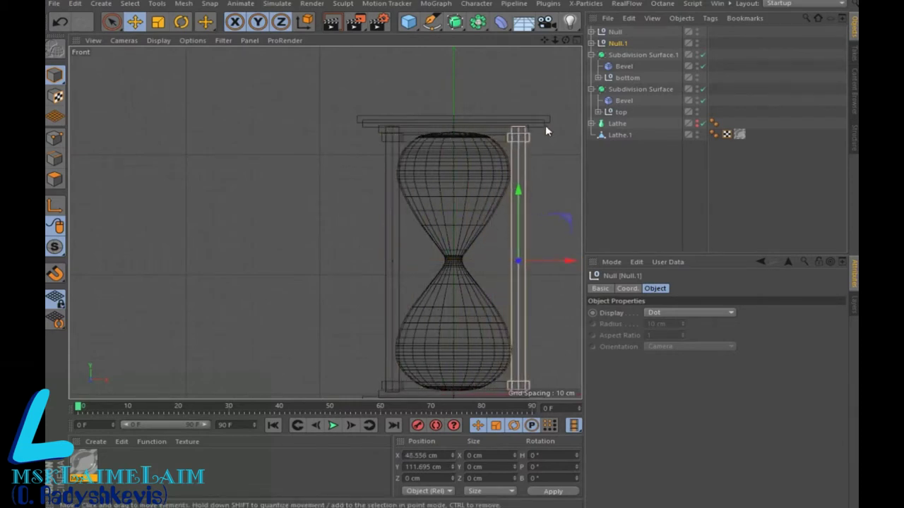
left_click(575, 40)
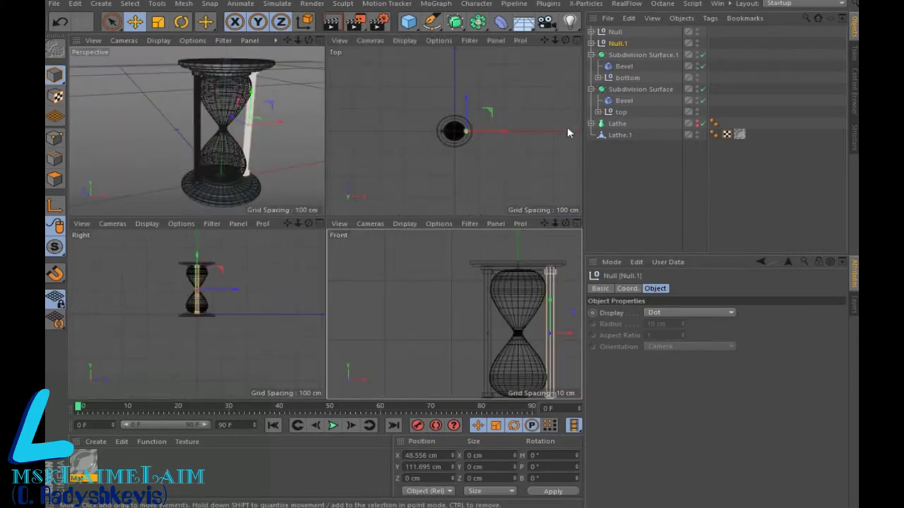
left_click_drag(618, 44, 622, 53)
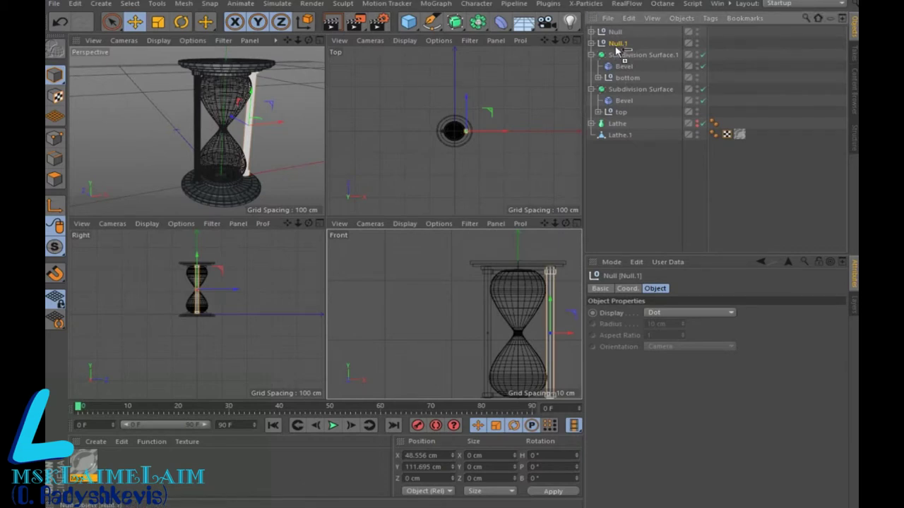
left_click_drag(621, 53, 621, 54, "ctrl")
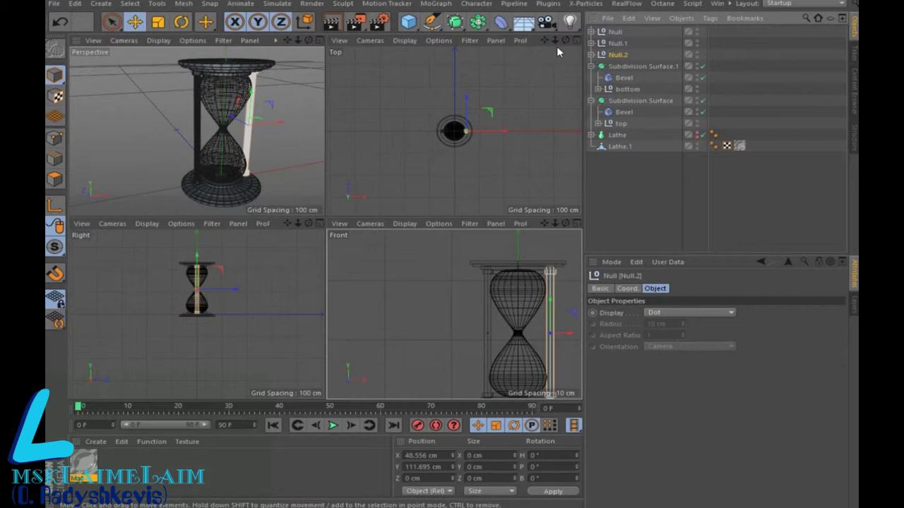
- In the Top view, move Null.2 behind the caps and place copy Null.3 in front at Z -60.676 cm
left_click(575, 40)
scroll(324, 318, "up", 2)
scroll(324, 318, "up", 3)
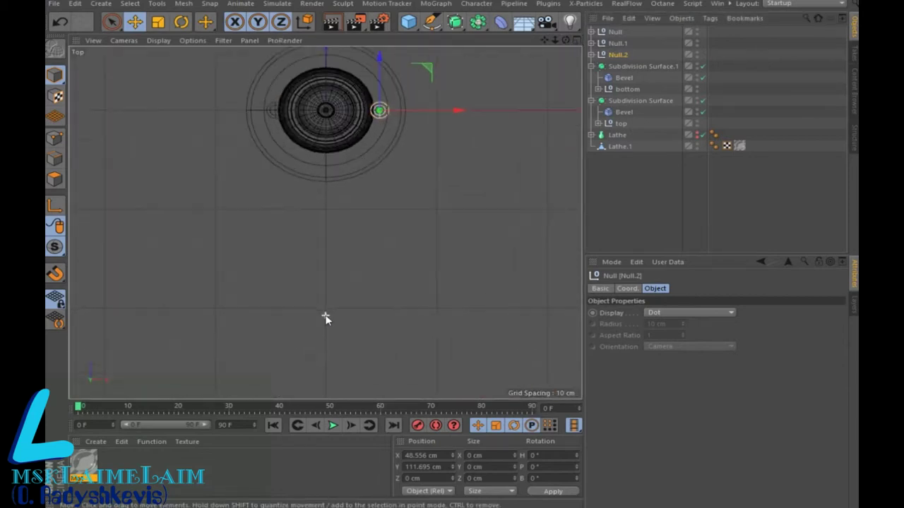
middle_click_drag(540, 40, 530, 146, "alt")
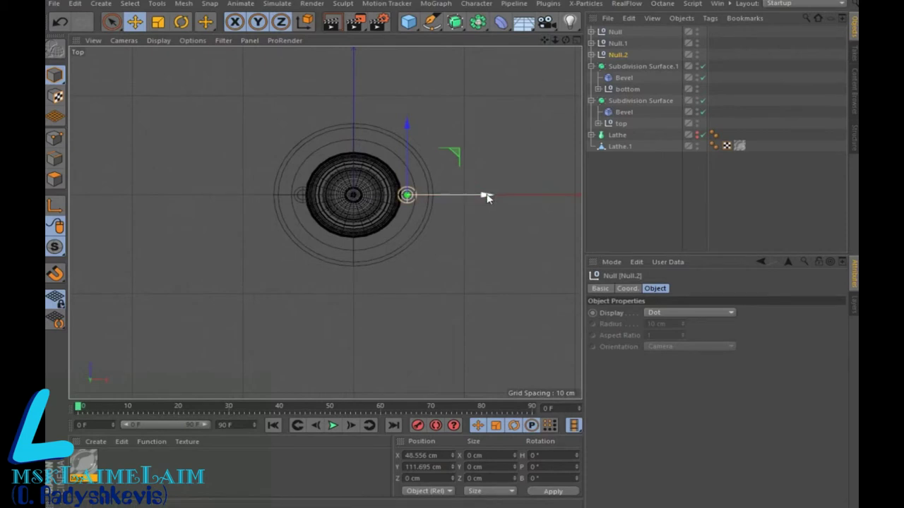
left_click_drag(486, 196, 439, 202)
mouse_move(355, 154)
left_mouse_down()
mouse_move(359, 91)
mouse_move(361, 192)
left_mouse_up()
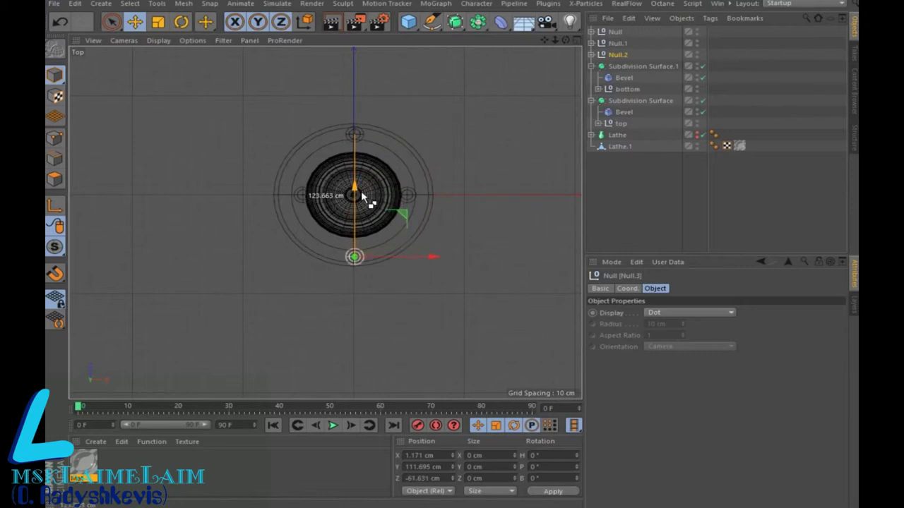
left_click_drag(360, 192, 361, 195, "ctrl")
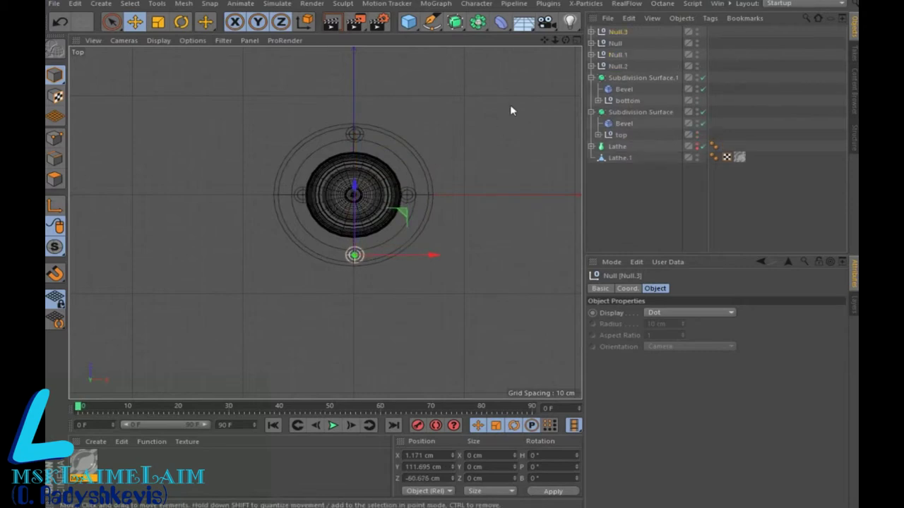
- Move the original pillar Null out to the left at X -55.466 cm
left_click(614, 43)
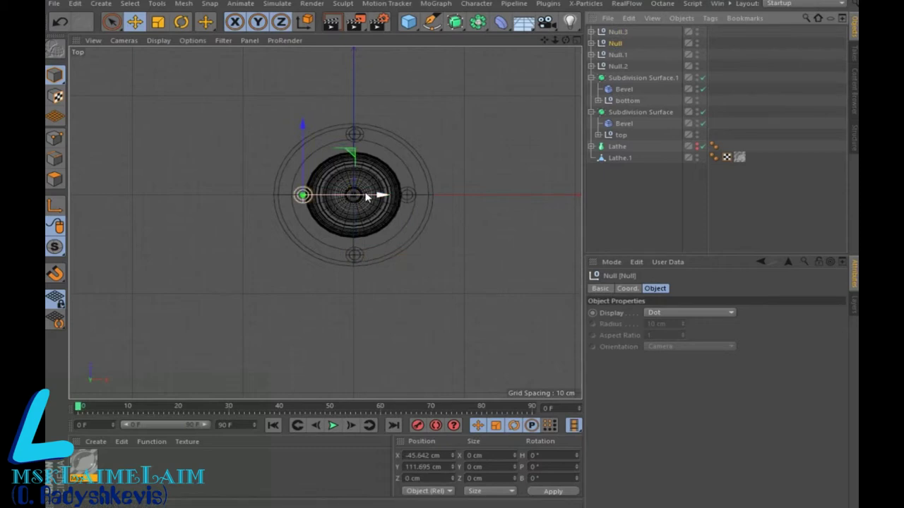
left_click_drag(380, 197, 367, 199)
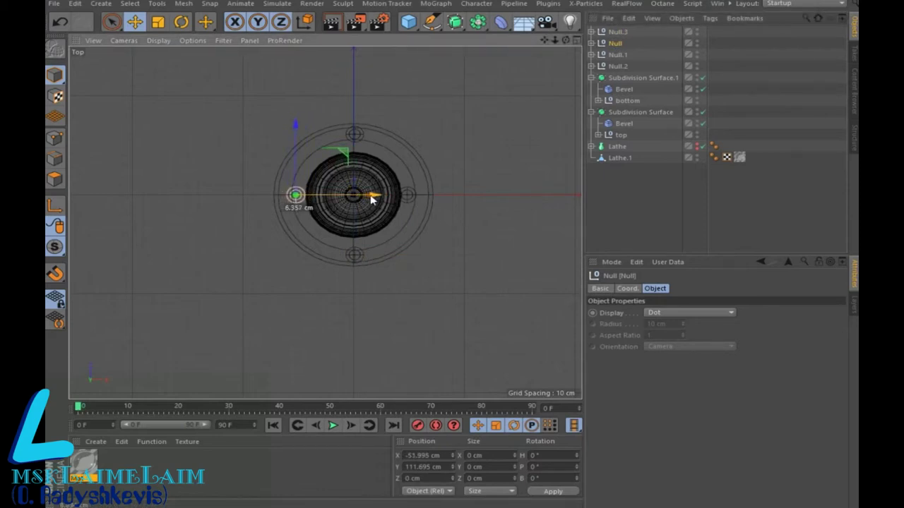
middle_click(523, 106)
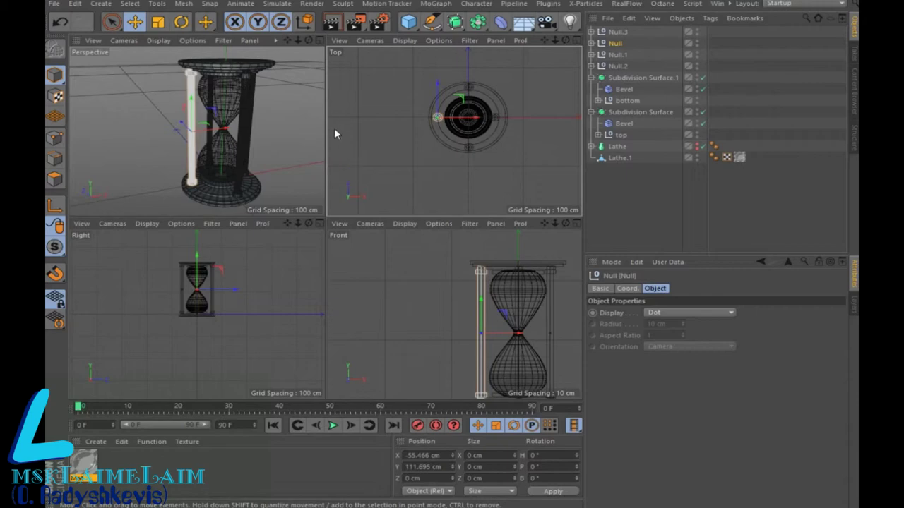
left_click(322, 65)
middle_click(321, 65)
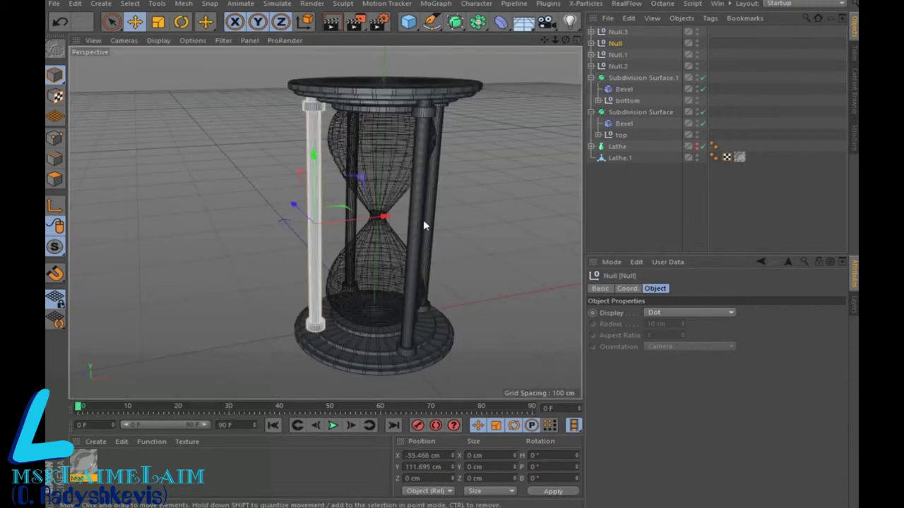
scroll(427, 221, "up", 3)
left_click_drag(546, 40, 325, 223)
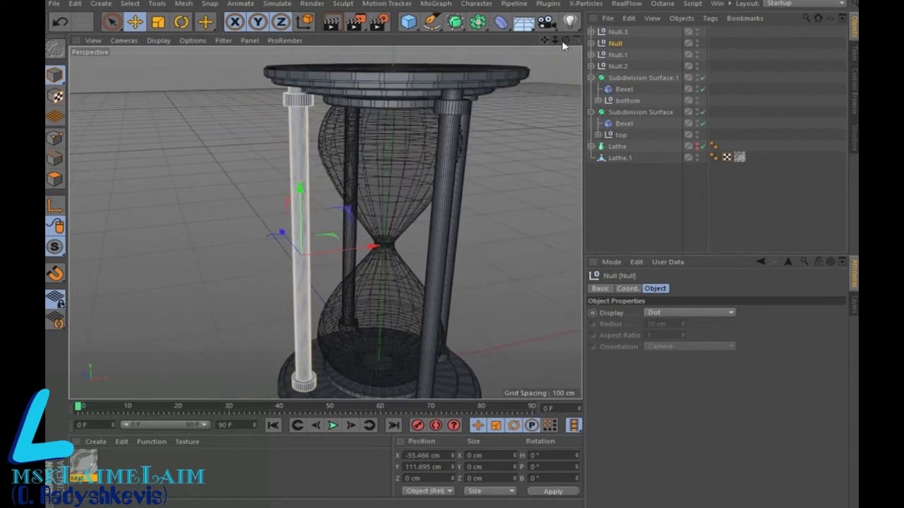
left_click_drag(564, 43, 325, 223)
left_click_drag(324, 222, 325, 223, "alt")
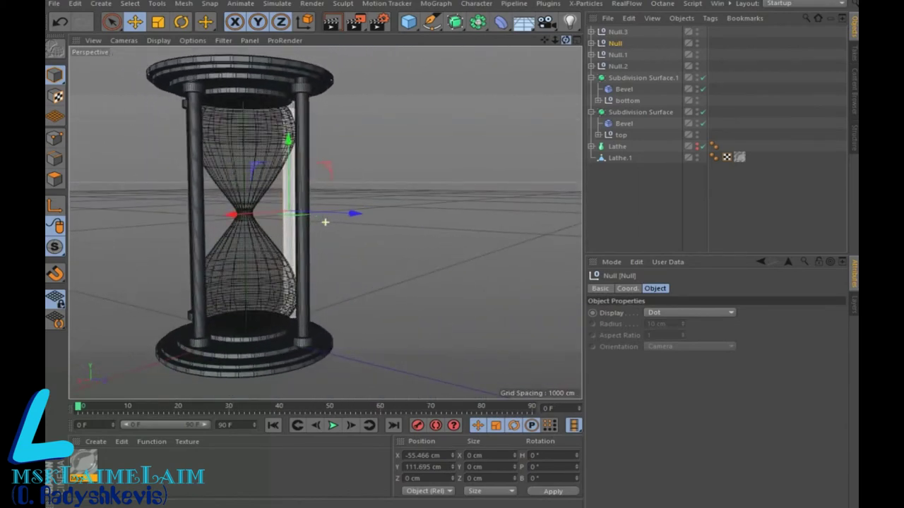
mouse_move(325, 222)
left_mouse_down("alt")
mouse_move(530, 158)
mouse_move(462, 192)
left_mouse_up("alt")
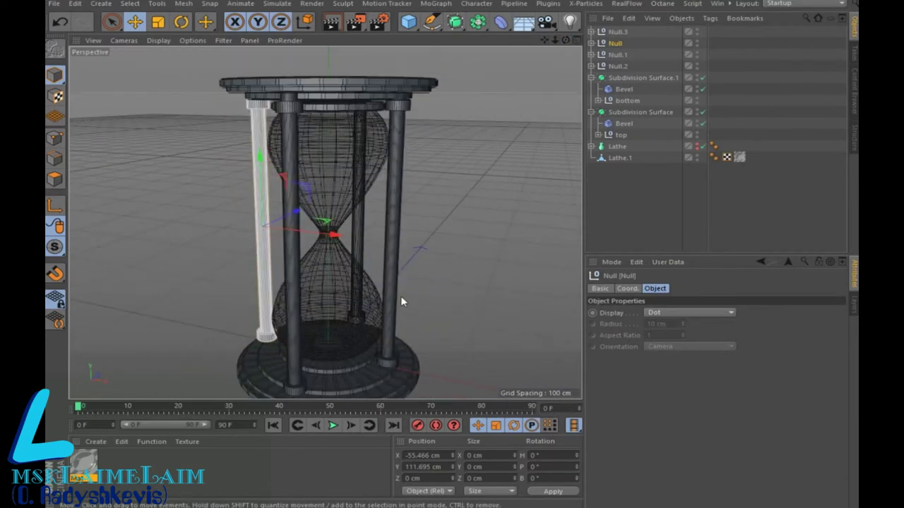
- Expand the bottom cap group and adjust the radii of Cylinder.1 and Cylinder.2
left_click(598, 100)
left_click(633, 113)
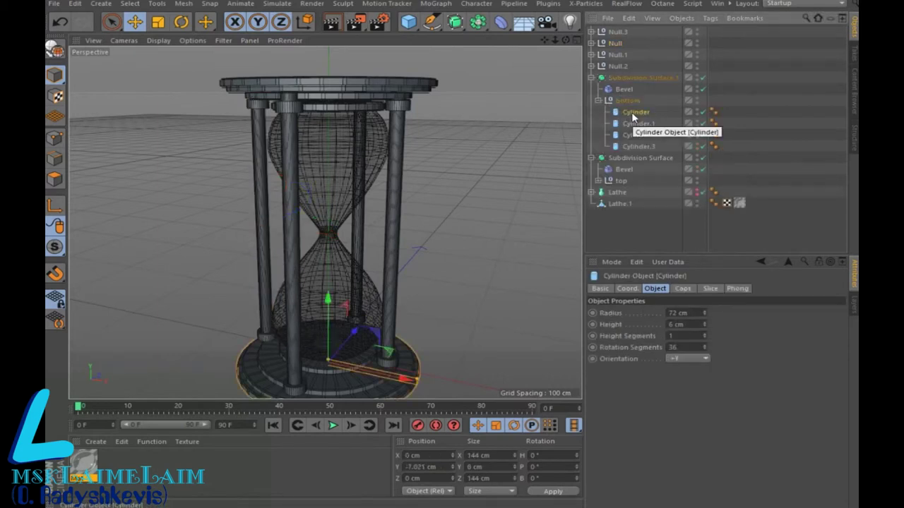
left_click(625, 125)
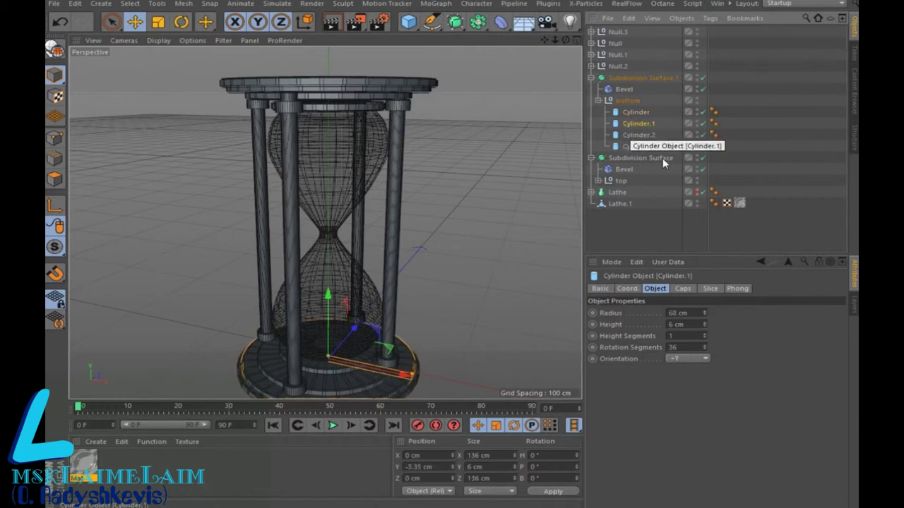
left_click_drag(707, 311, 707, 308)
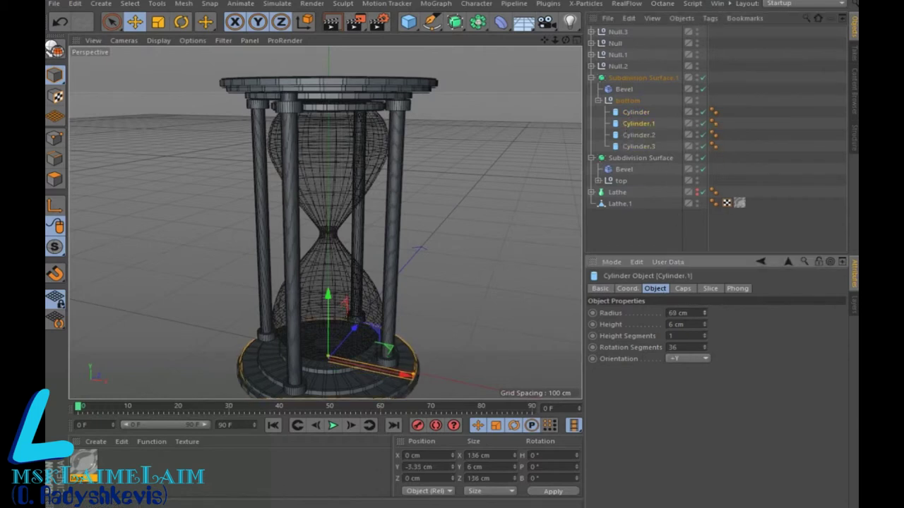
left_click_drag(704, 313, 704, 318)
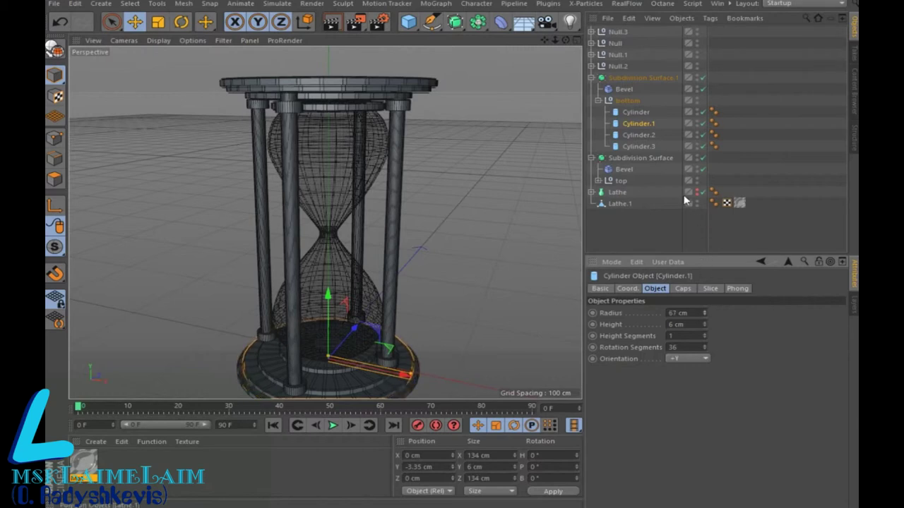
left_click(632, 135)
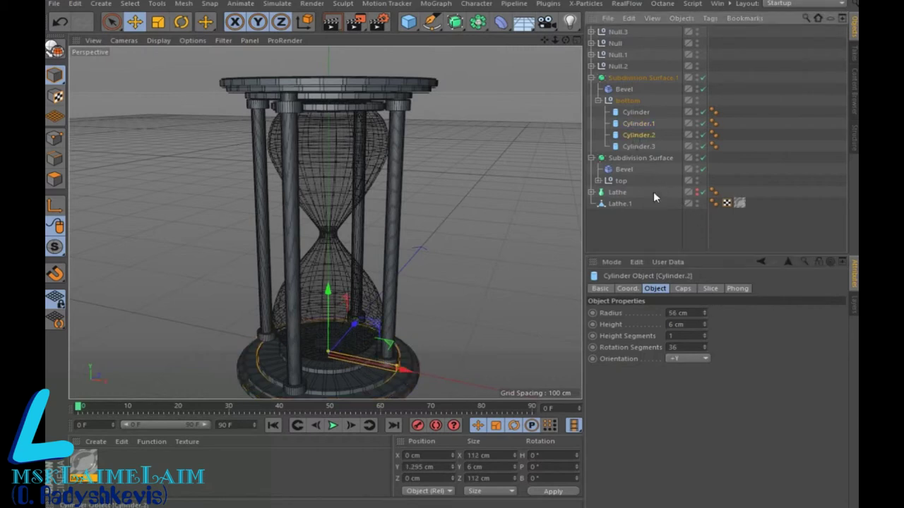
left_click_drag(703, 313, 704, 302)
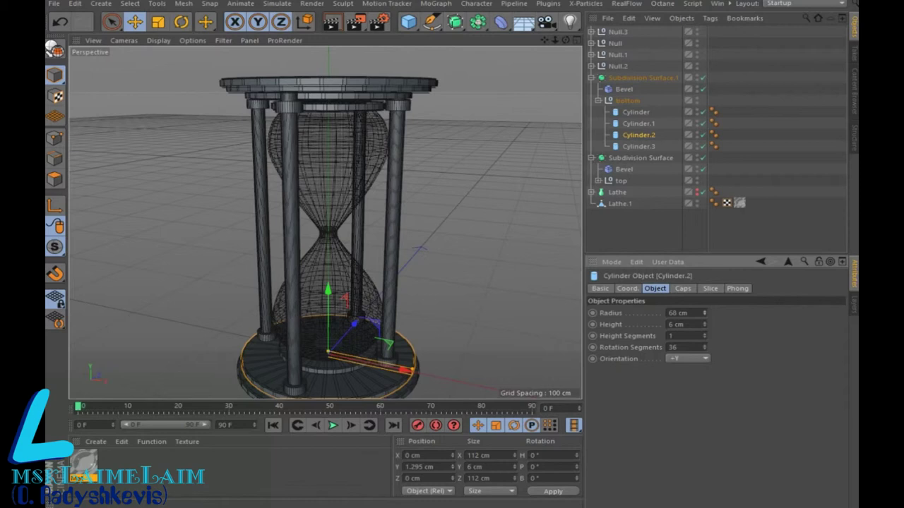
- Compare the bottom cap's cylinders and set Cylinder.1's radius to 70 cm
left_click(637, 127)
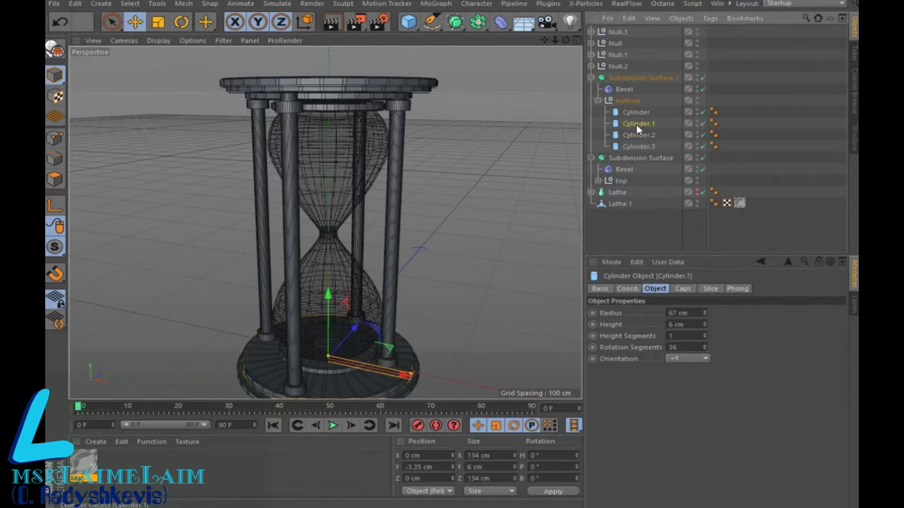
key("Up")
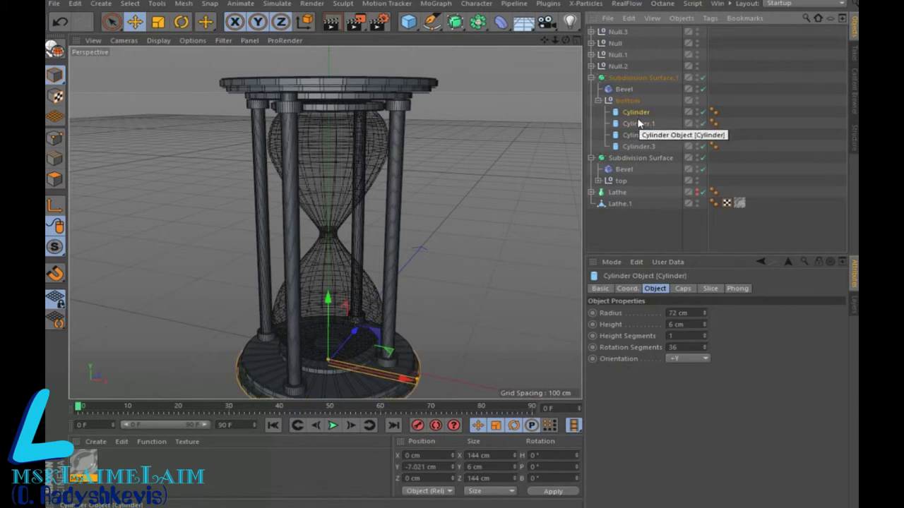
left_click(635, 124)
left_click(633, 134)
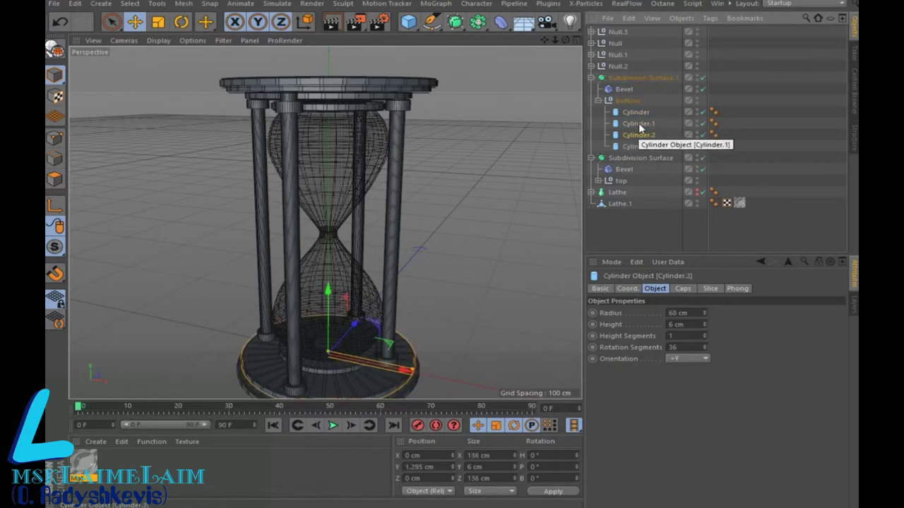
left_click(631, 113)
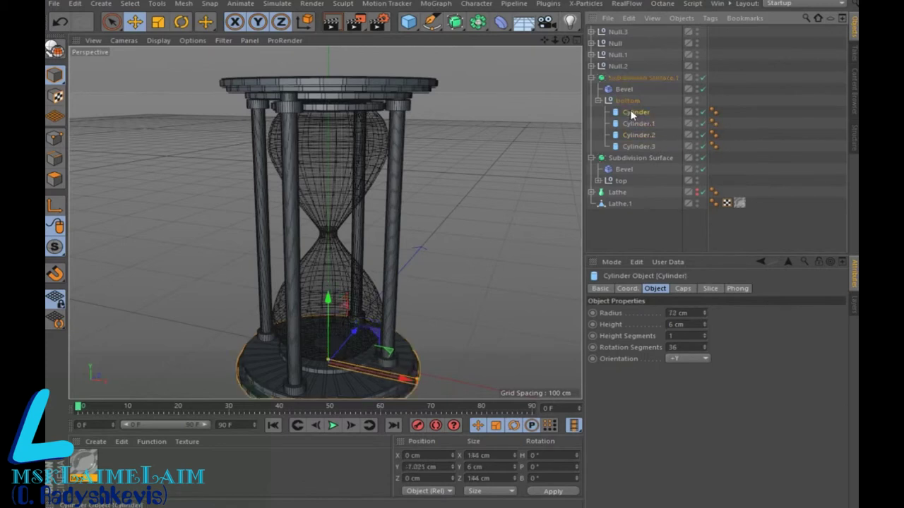
left_click(675, 314)
type("80")
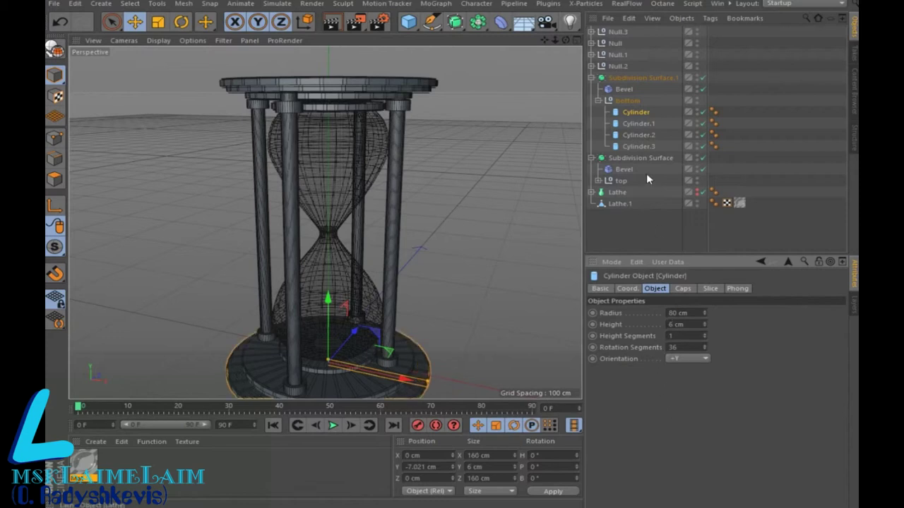
left_click(646, 124)
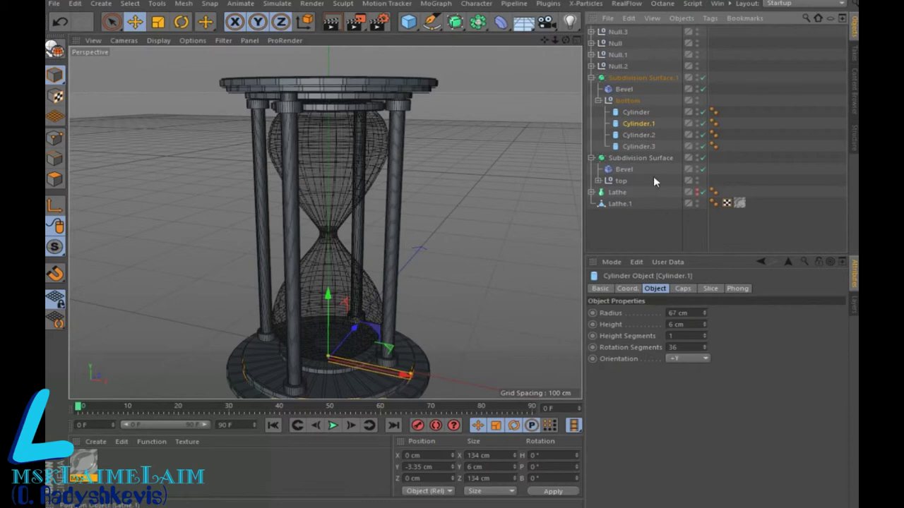
left_click(673, 312)
type("70")
key("Return")
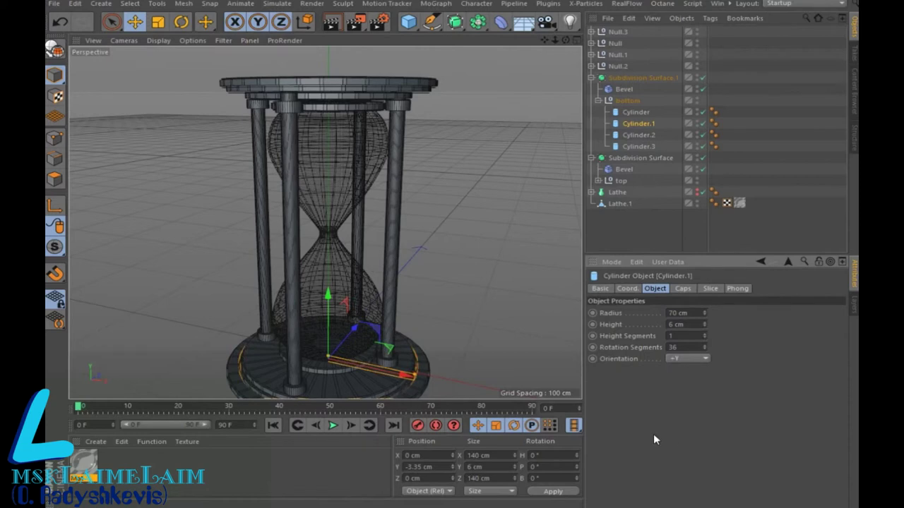
- Set Cylinder.3's radius to 48 cm, then bring it to 42 cm
double_click(672, 313)
type("75")
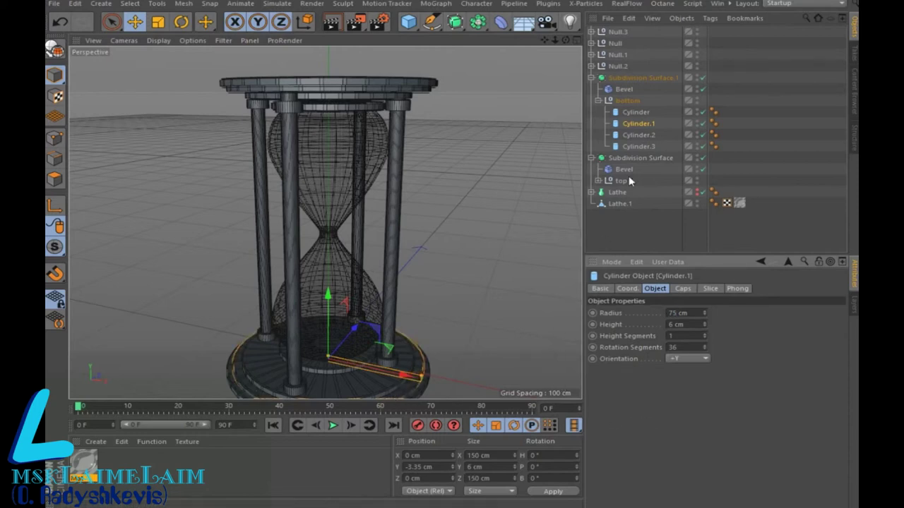
left_click(640, 146)
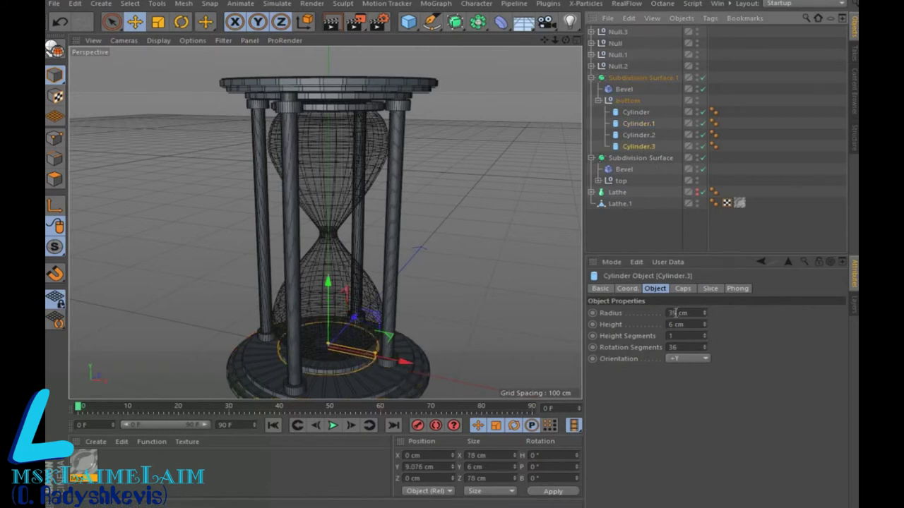
double_click(676, 312)
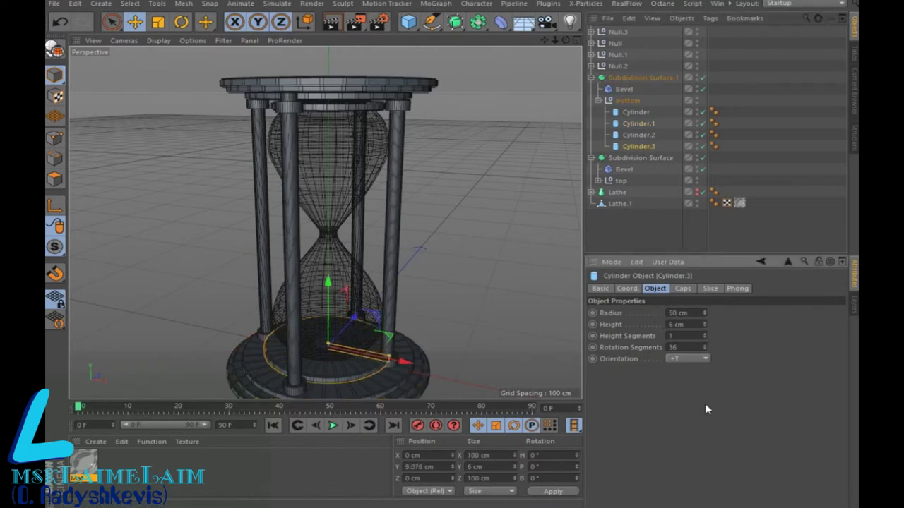
double_click(664, 318)
type("48")
key("Return")
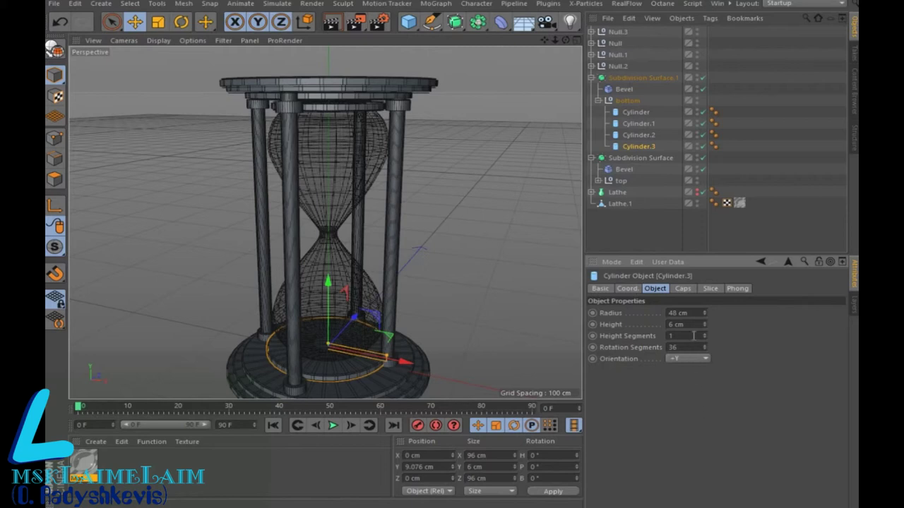
left_click_drag(703, 316, 704, 316)
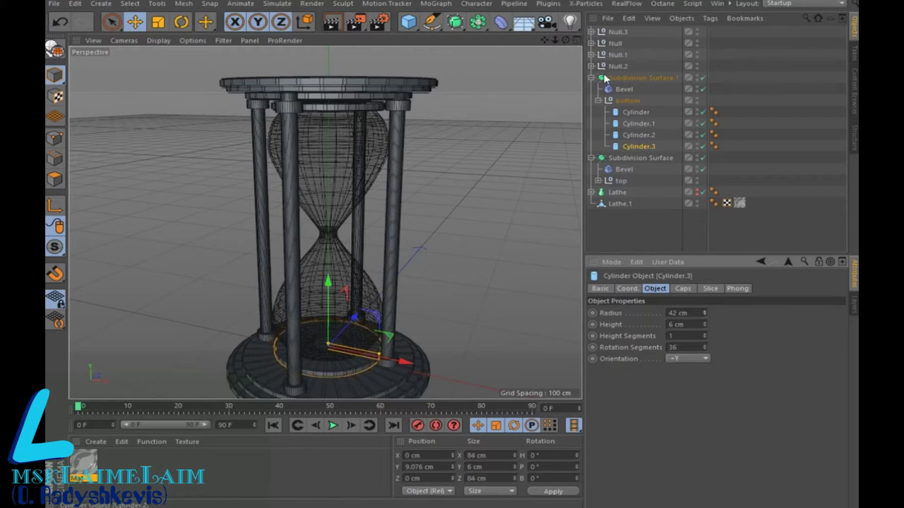
- In the maximized Top view, centre Null.3 over the bottom pillar circle
middle_click(550, 227)
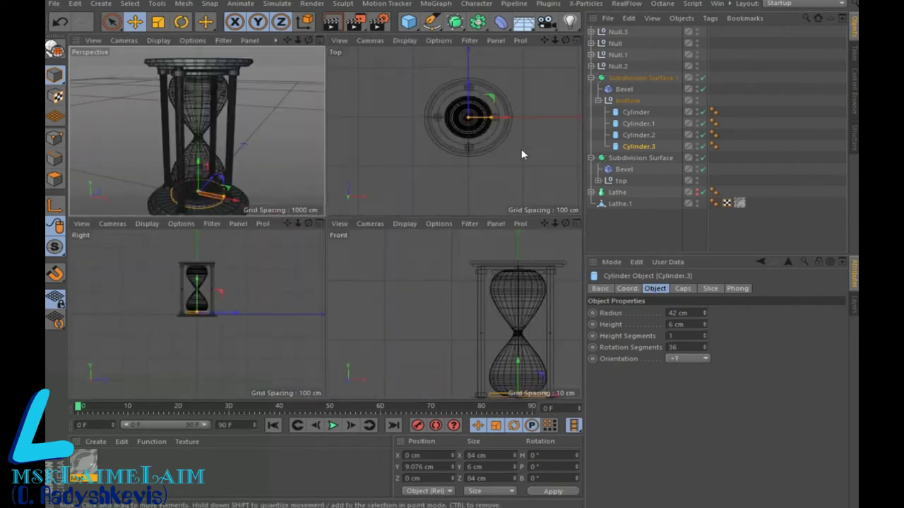
left_click(575, 41)
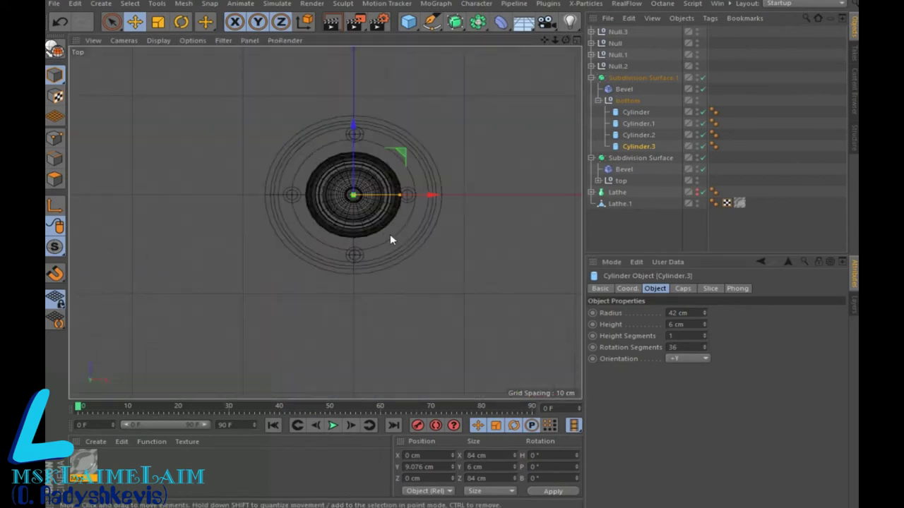
scroll(381, 235, "up", 3)
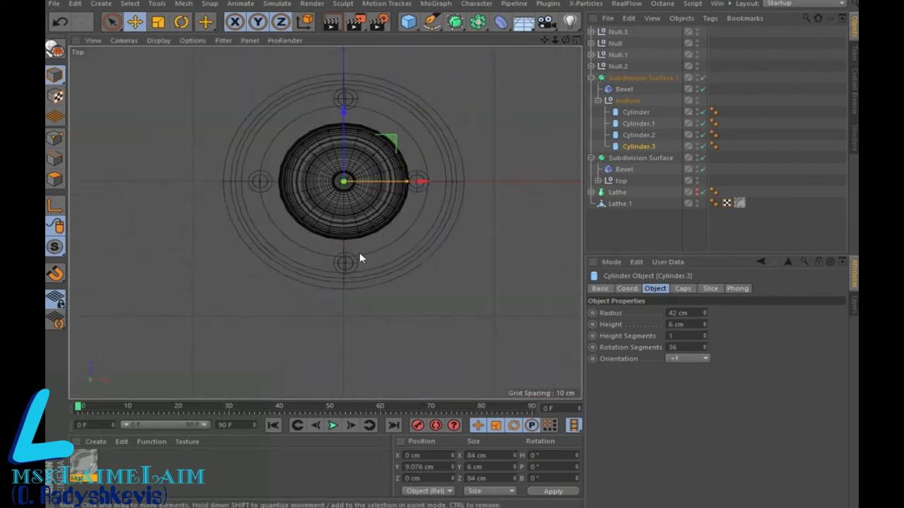
left_click(618, 32)
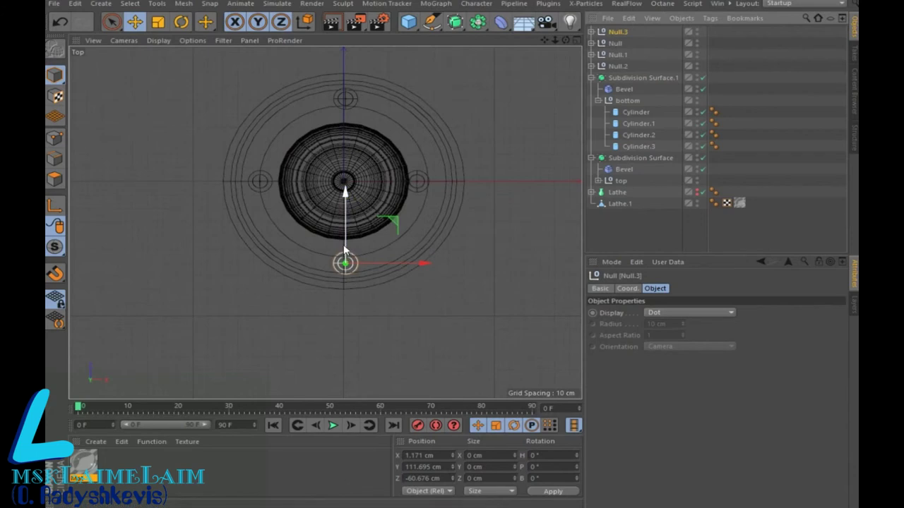
left_click_drag(345, 248, 345, 239)
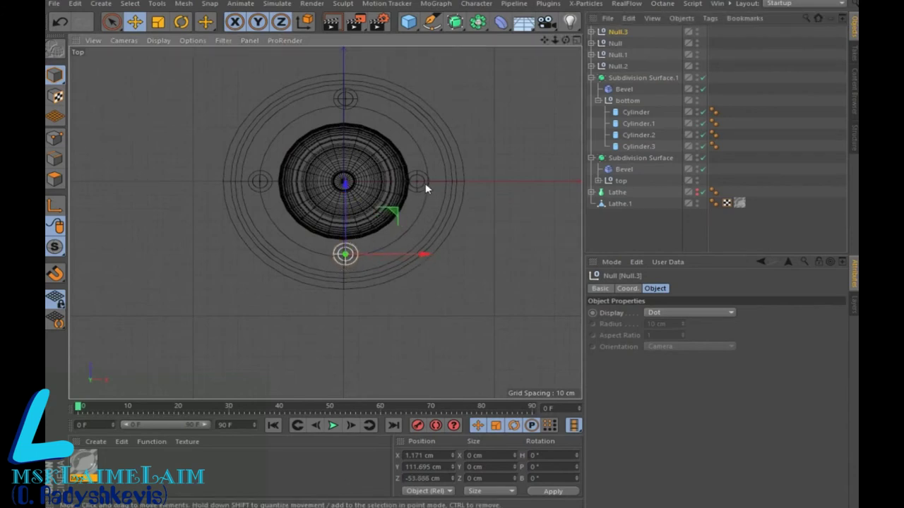
left_click(614, 43)
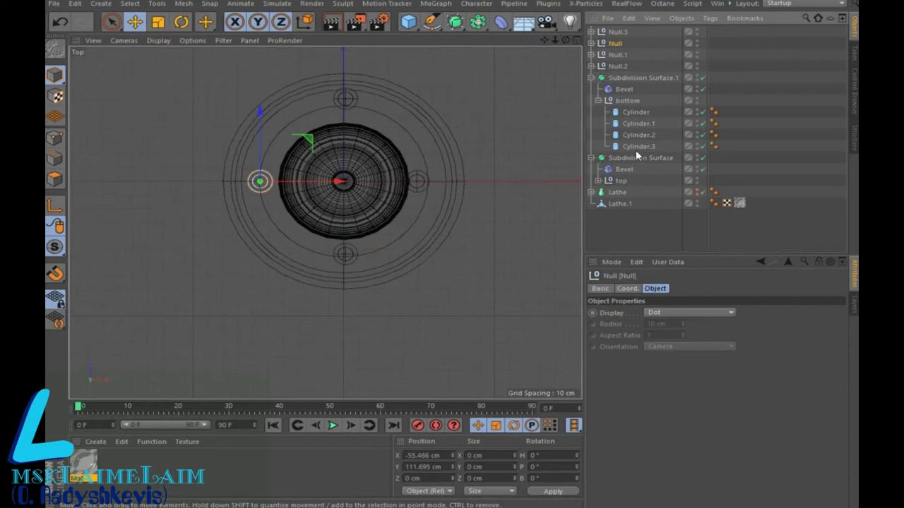
left_click(618, 32)
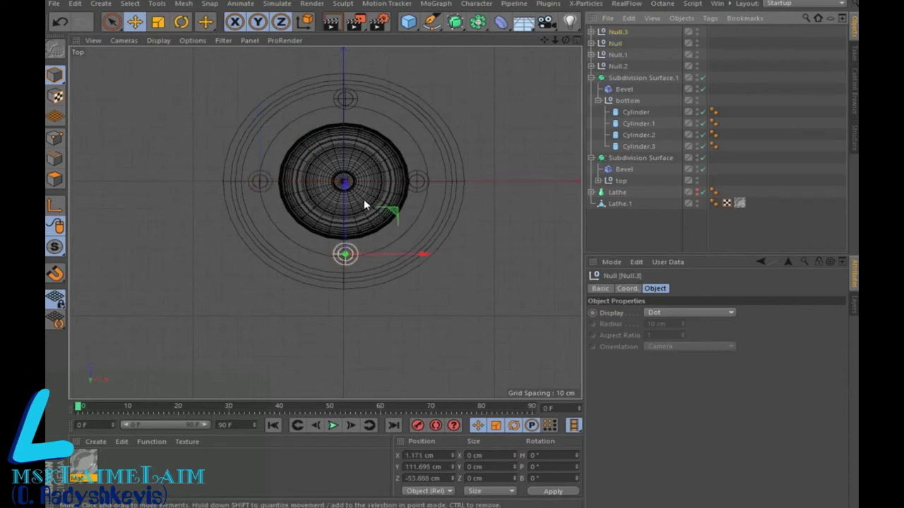
left_click_drag(344, 184, 345, 198)
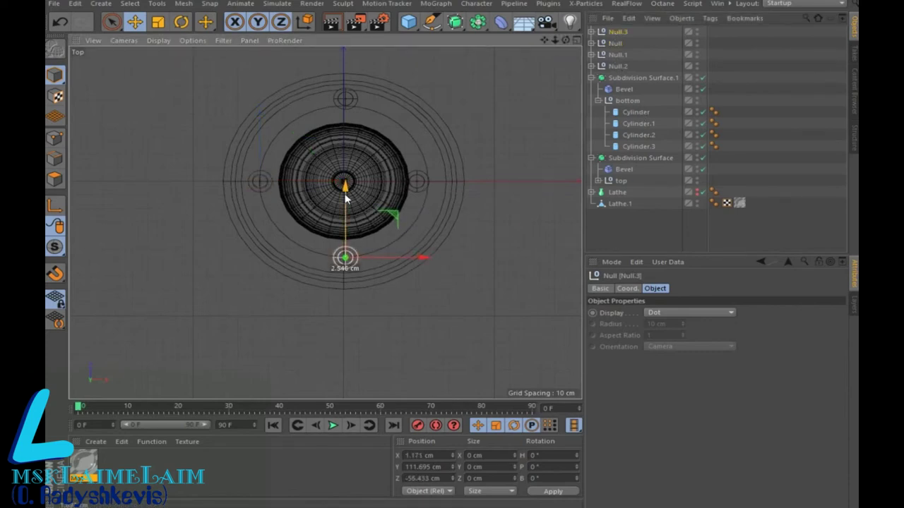
left_click_drag(416, 256, 412, 256)
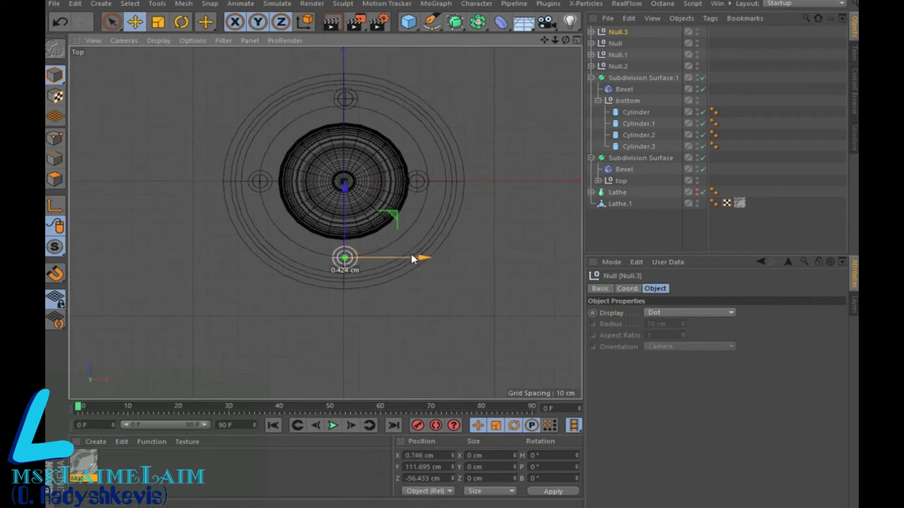
- Centre Null.1 and Null.2 on the right and top pillar circles (X 58.192 cm, Z 61.254 cm)
left_click(416, 180)
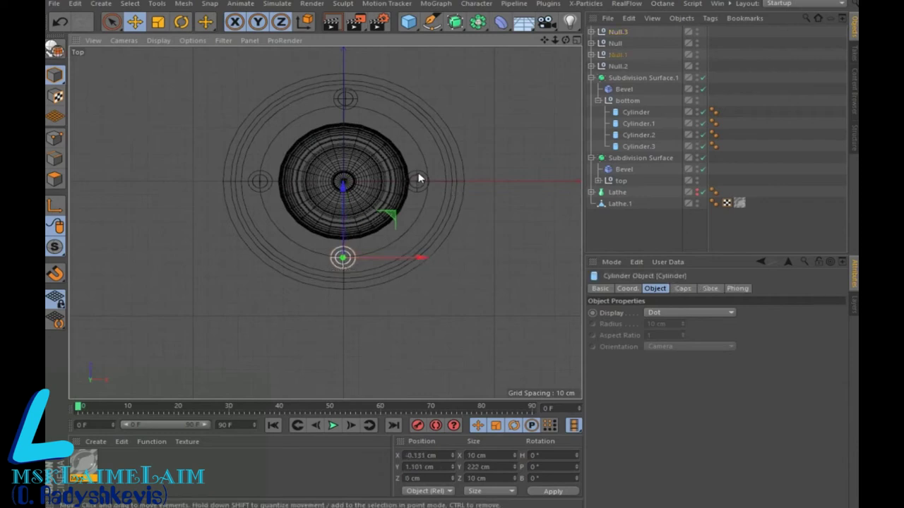
left_click(612, 54)
left_click_drag(494, 183, 505, 183)
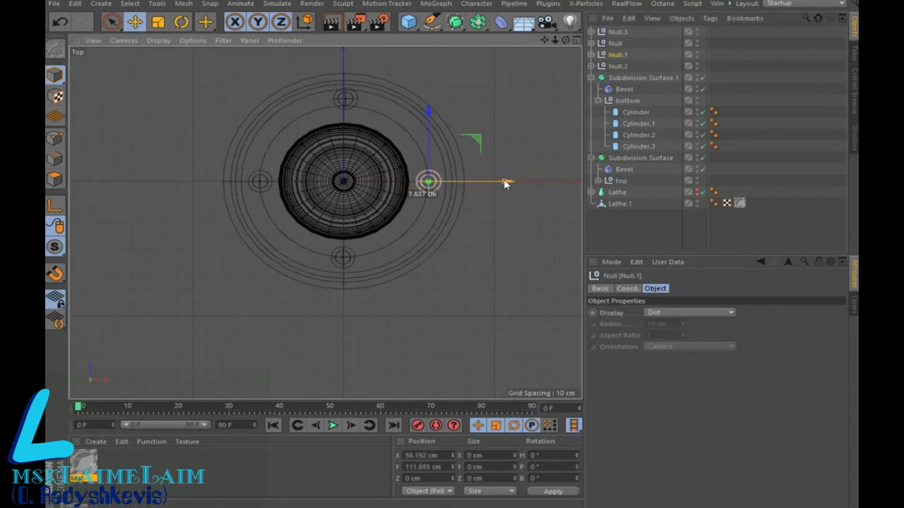
left_click(617, 66)
left_click_drag(426, 98, 423, 99)
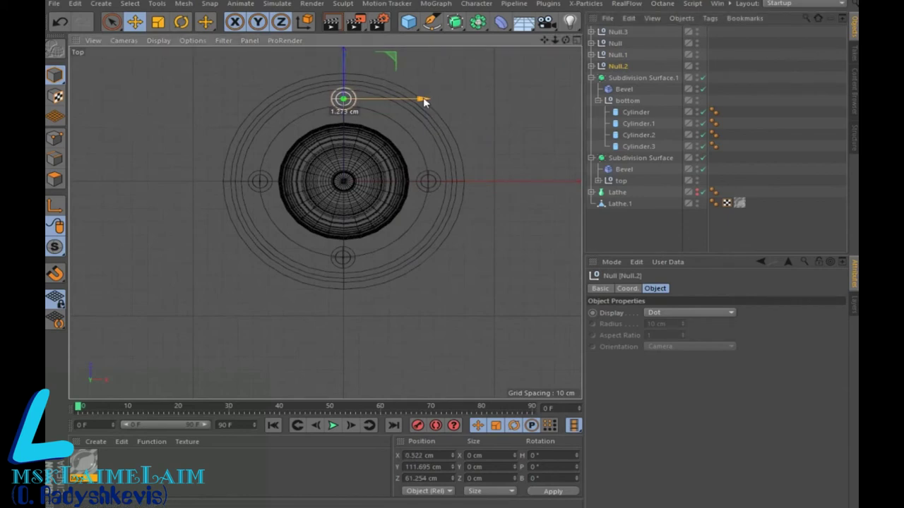
left_click(576, 40)
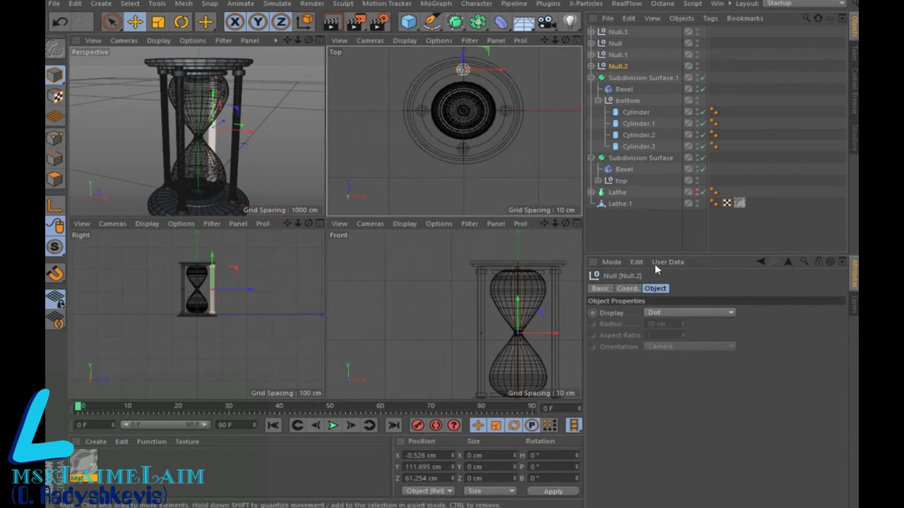
- Duplicate the bottom cap null and delete the old top cap null
left_click(639, 126)
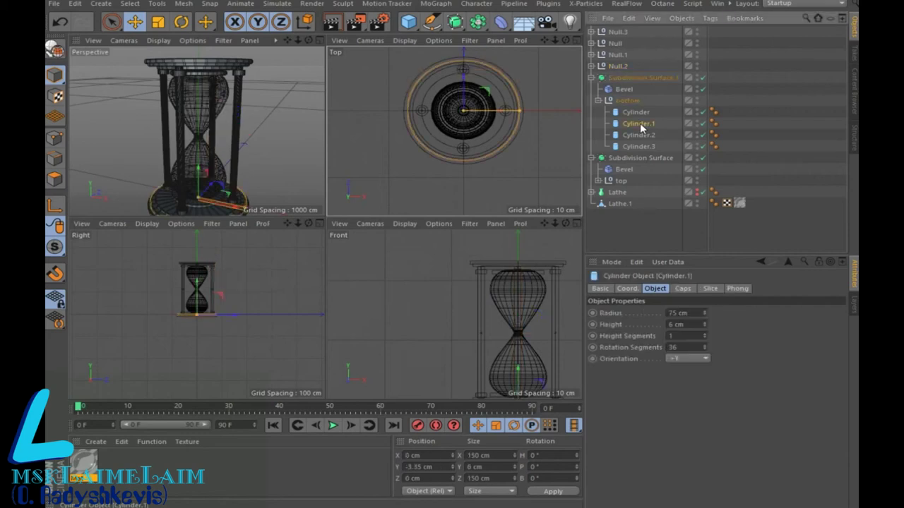
left_click(597, 101)
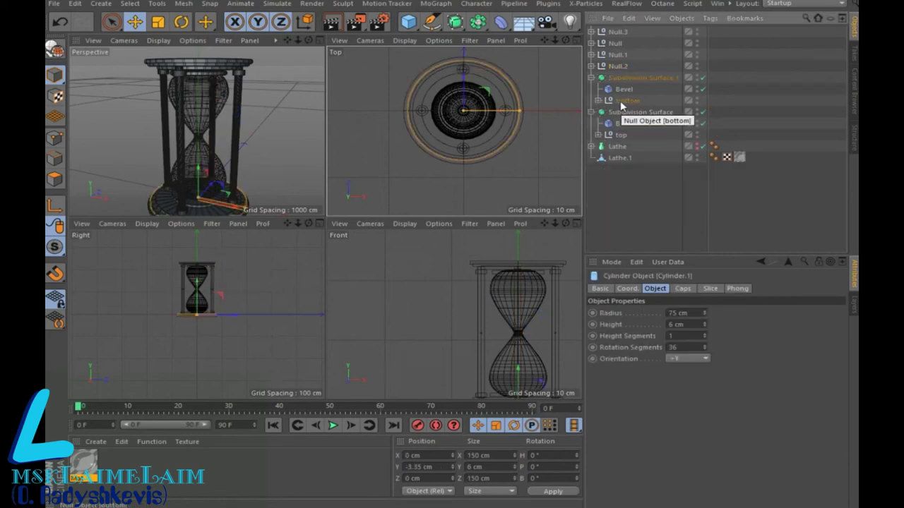
left_click_drag(621, 100, 624, 202, "ctrl")
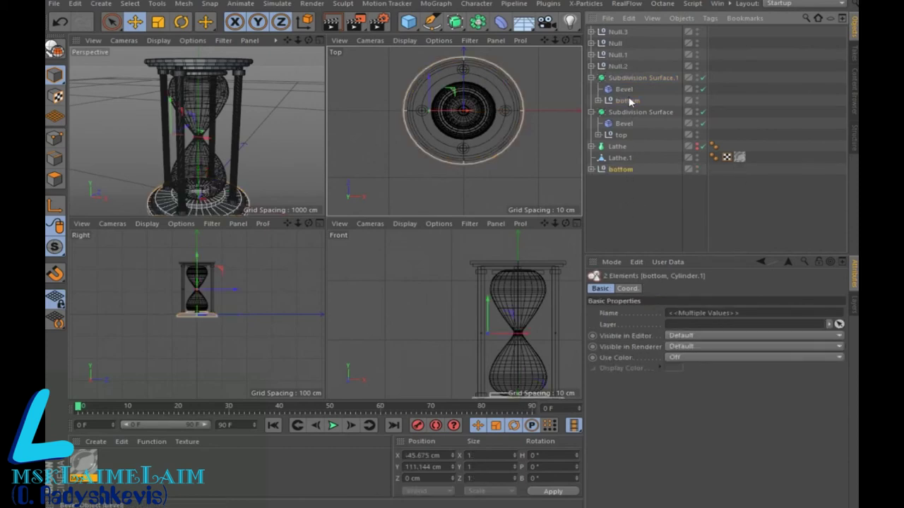
left_click(620, 138)
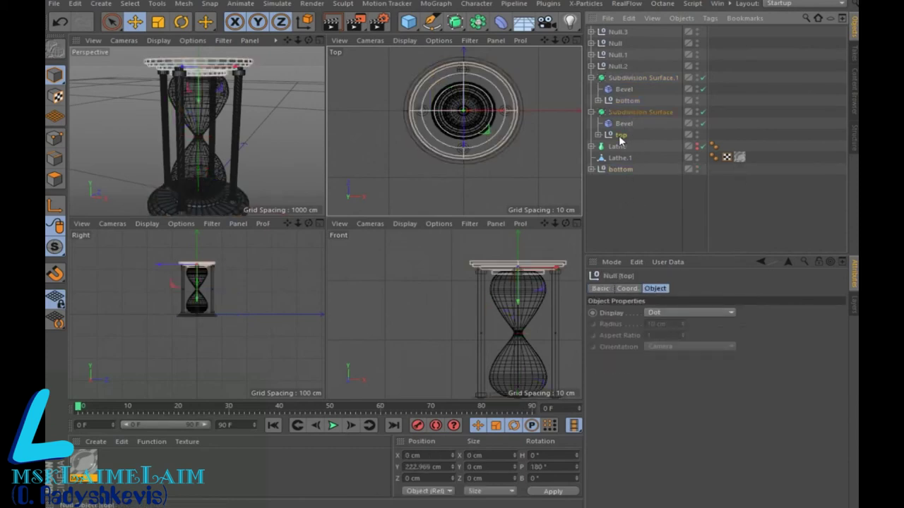
key("Delete")
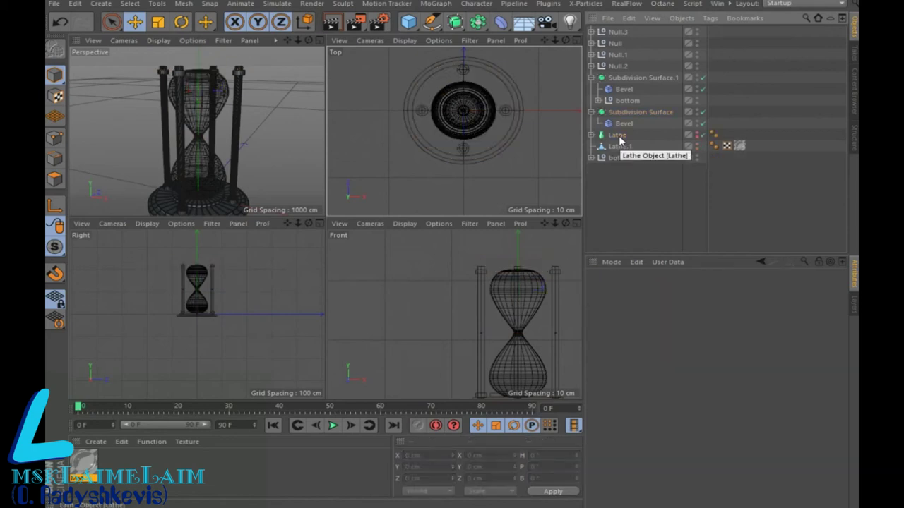
- Rename the copy 'top', set its pitch to 180°, and nest it under the upper Subdivision Surface
left_click(620, 158)
double_click(620, 158)
type("top")
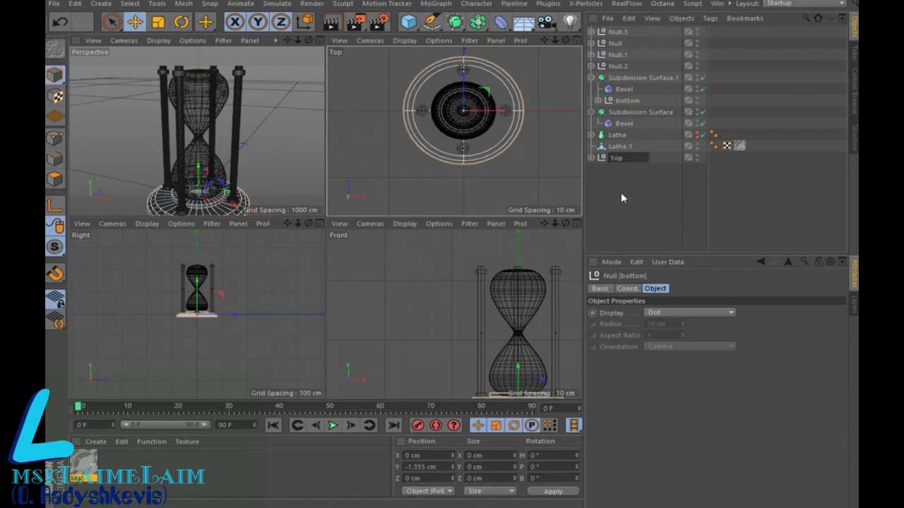
key("Return")
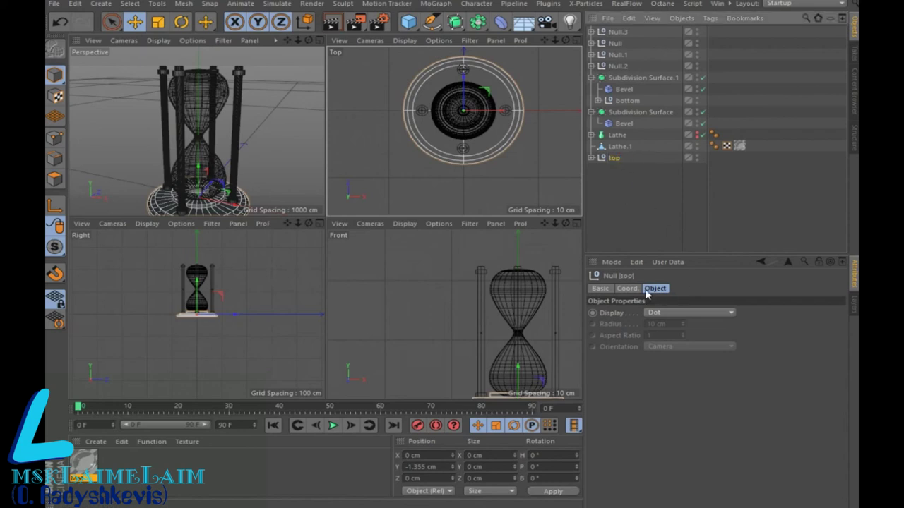
left_click(627, 288)
left_click(781, 324)
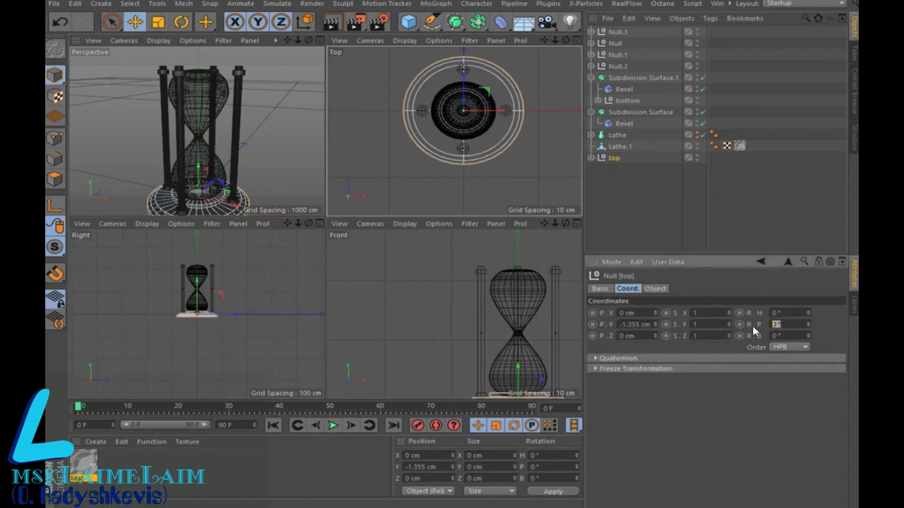
type("180")
key("Return")
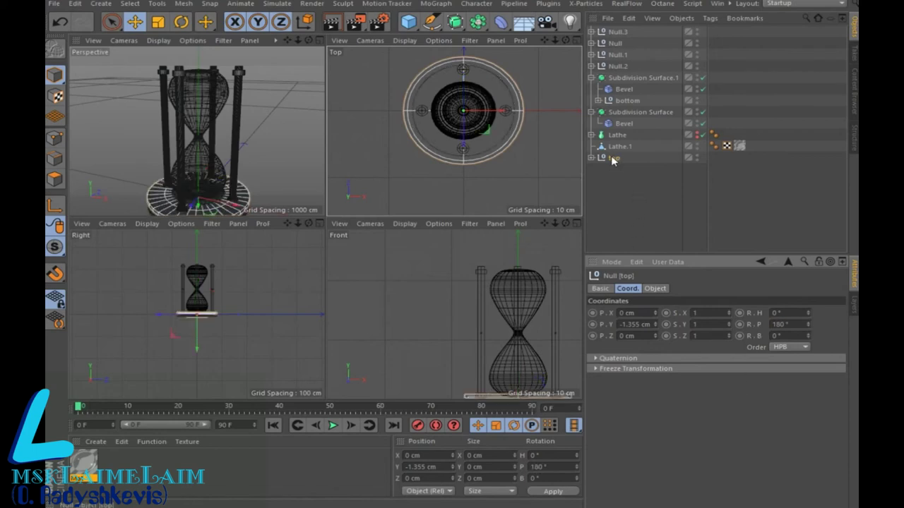
left_click_drag(612, 161, 620, 129)
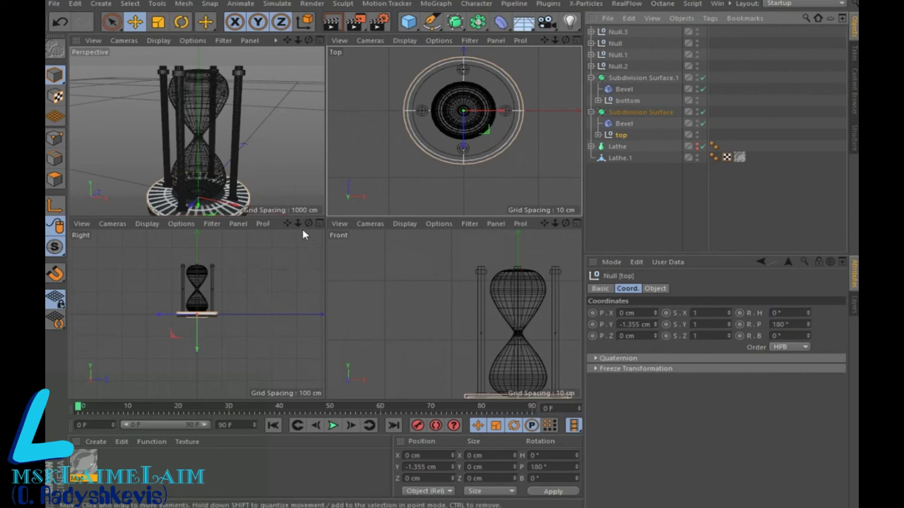
- In the Front view, raise the top cap onto the pillars at Y 224.337 cm
middle_click(553, 254)
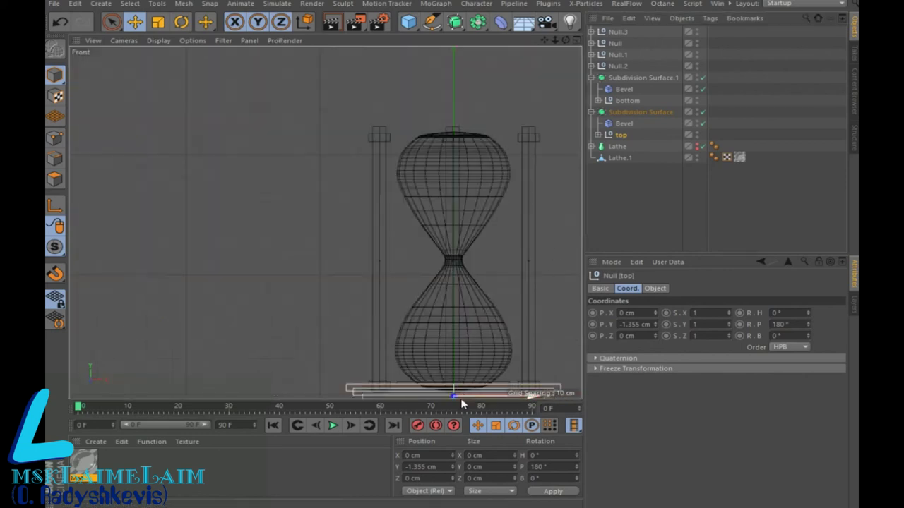
left_click_drag(545, 41, 494, 4)
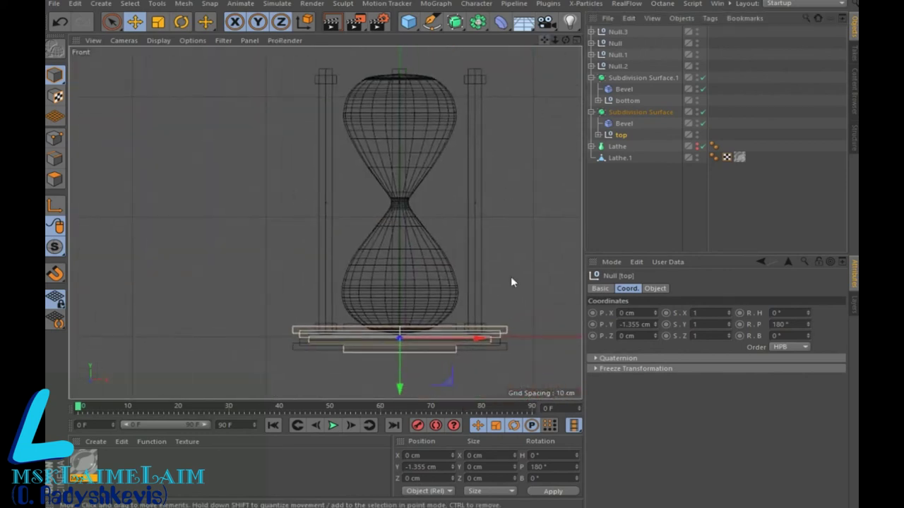
left_click_drag(399, 389, 425, 117)
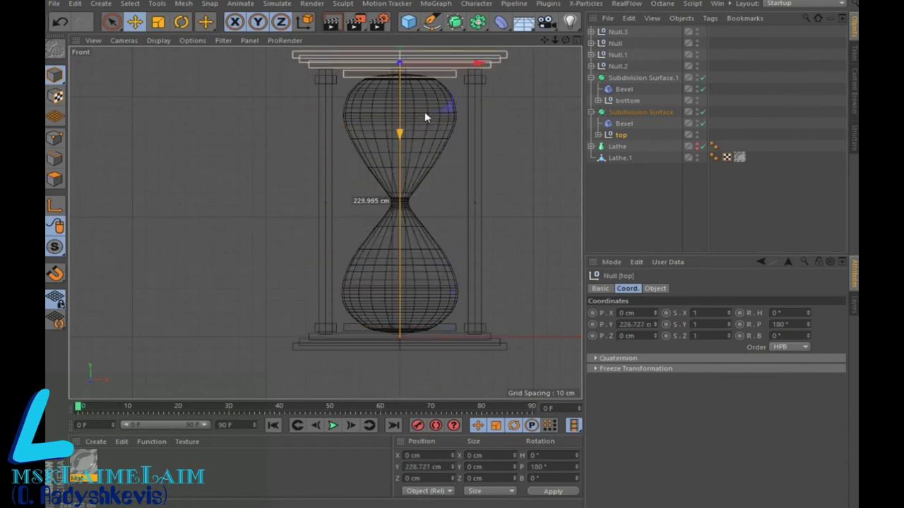
left_click_drag(425, 118, 459, 133)
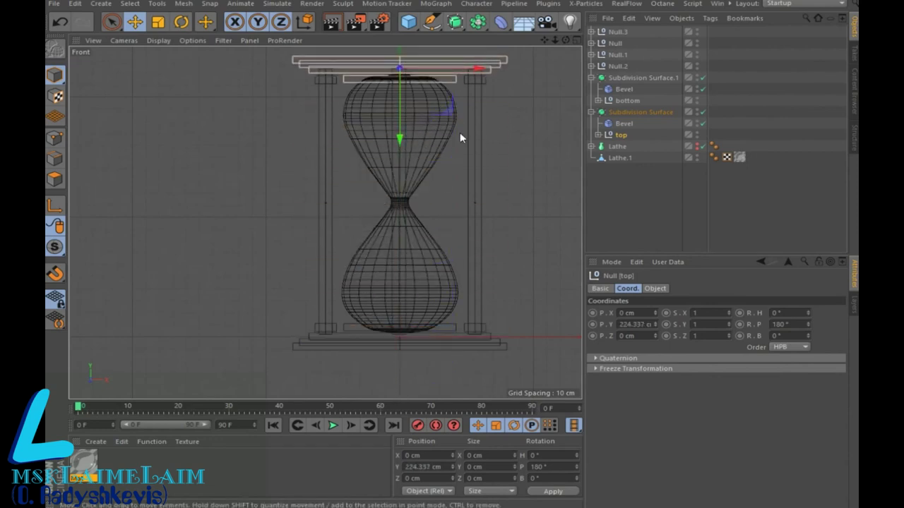
left_click(572, 39)
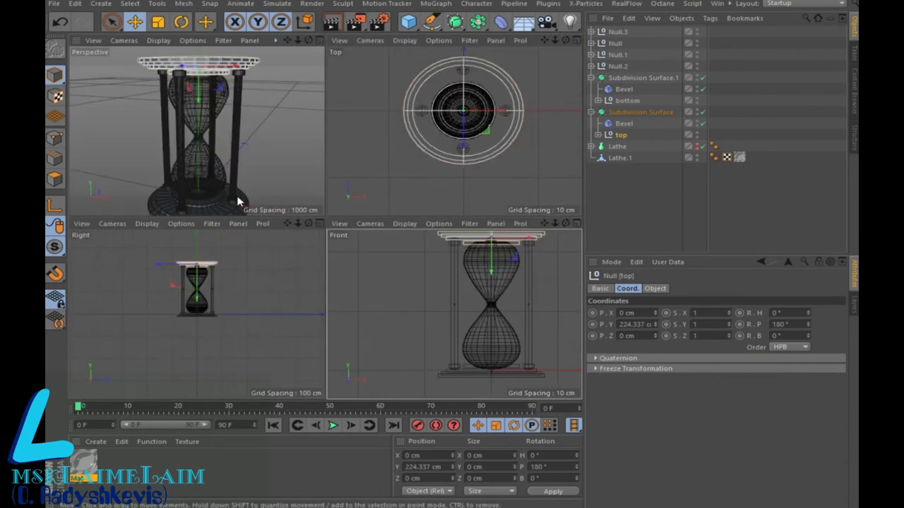
- Preview-render the hourglass in the Perspective view and orbit to inspect it
left_click(319, 43)
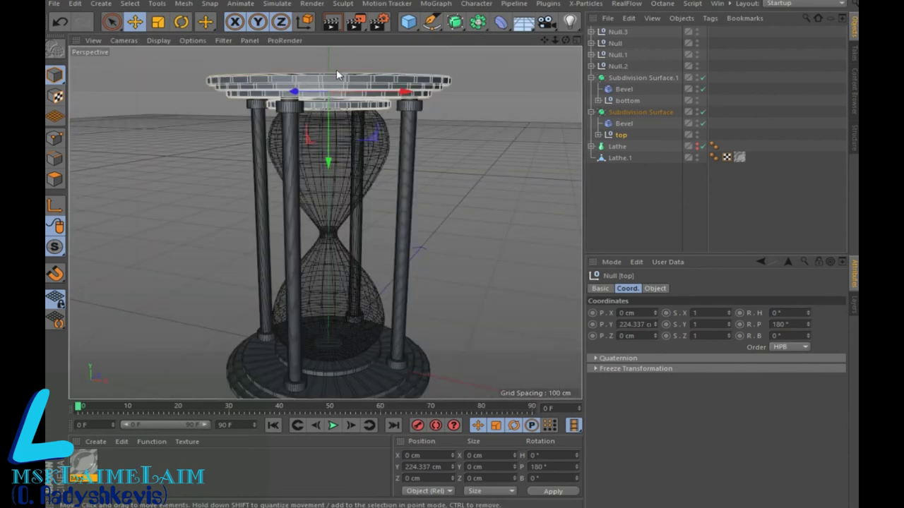
left_click(331, 21)
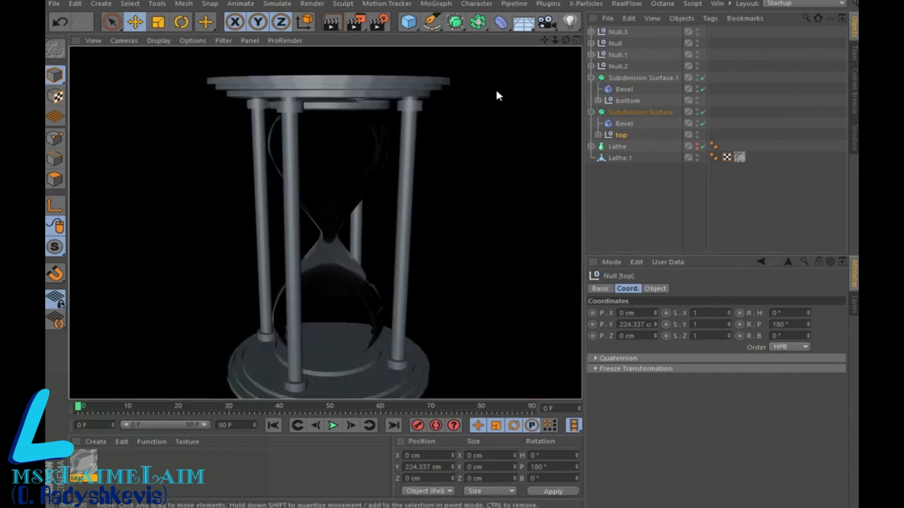
mouse_move(555, 40)
left_mouse_down()
mouse_move(565, 40)
mouse_move(557, 109)
left_mouse_up()
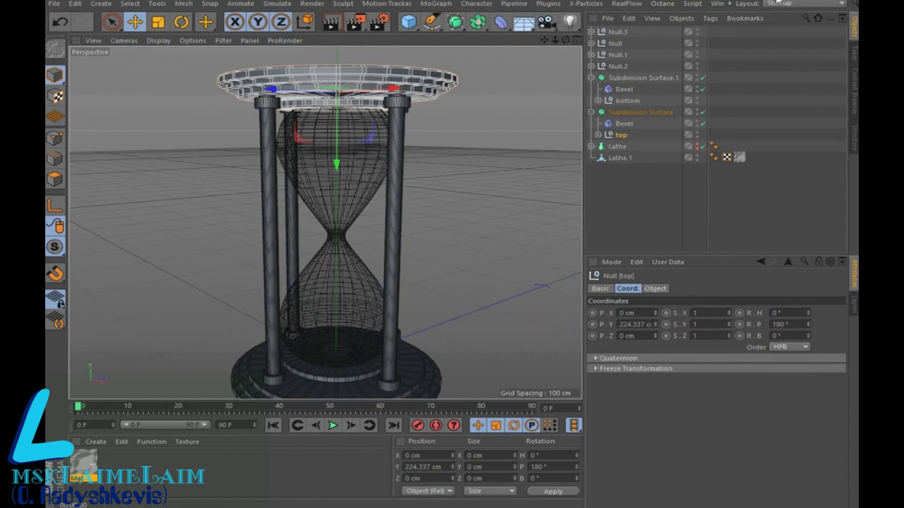